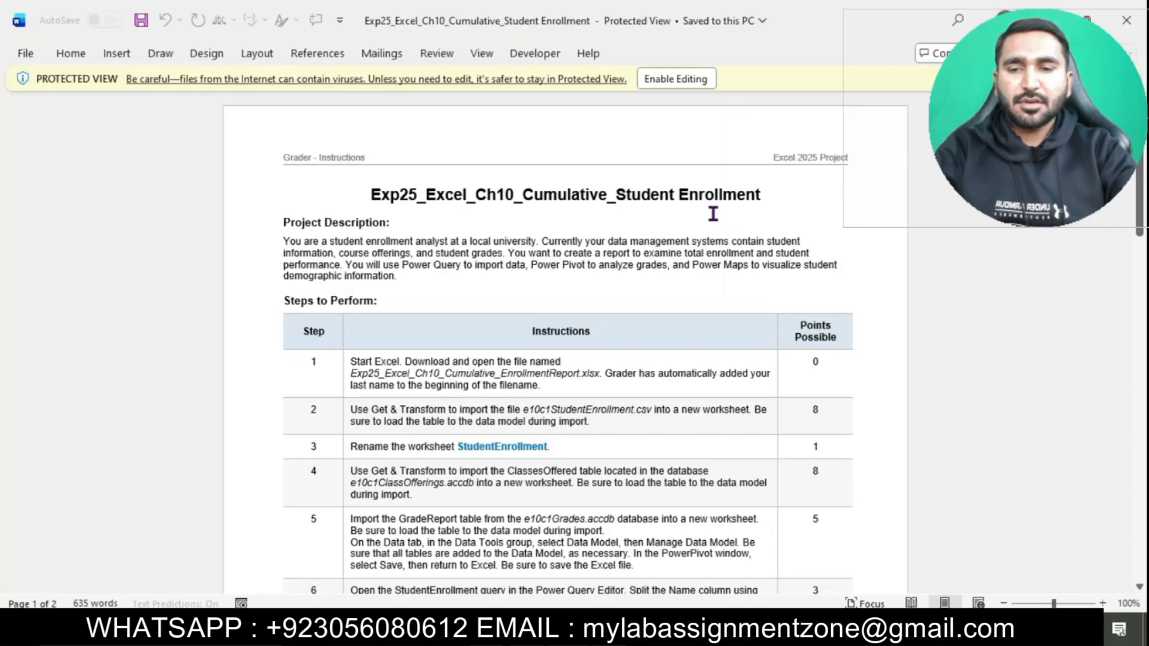
Step: Enable editing of the instructions document and format its title at 18 pt with turquoise highlighting
{"action": "left_click", "coordinate": [682, 78]}
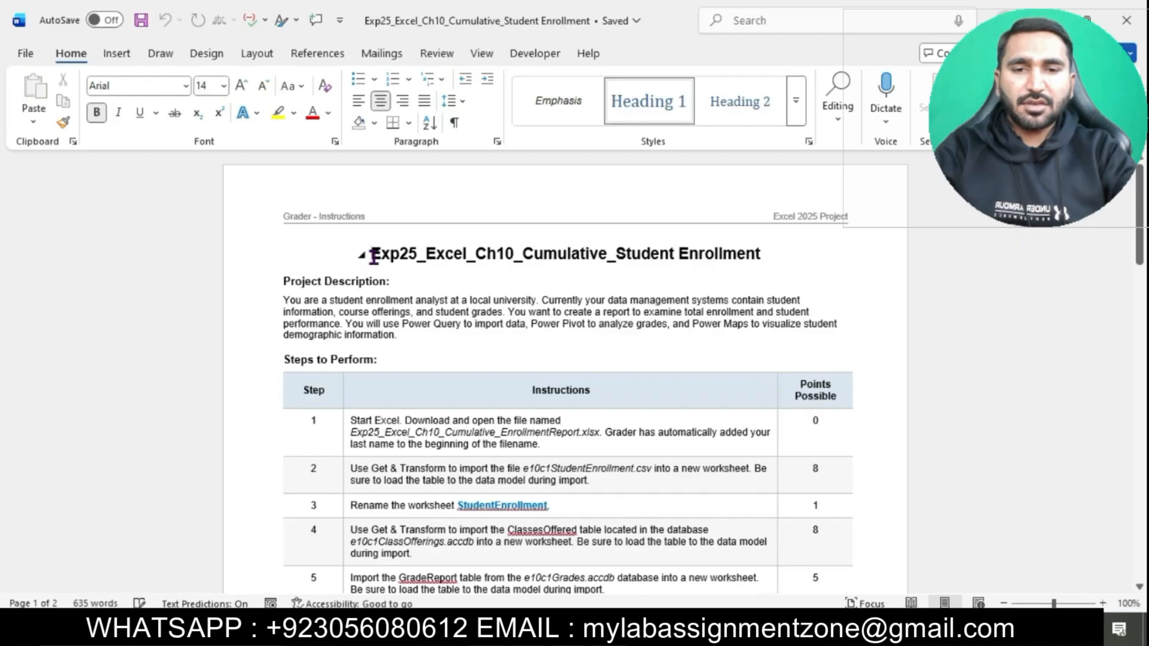
{"action": "left_click_drag", "start_coordinate": [373, 256], "coordinate": [760, 254]}
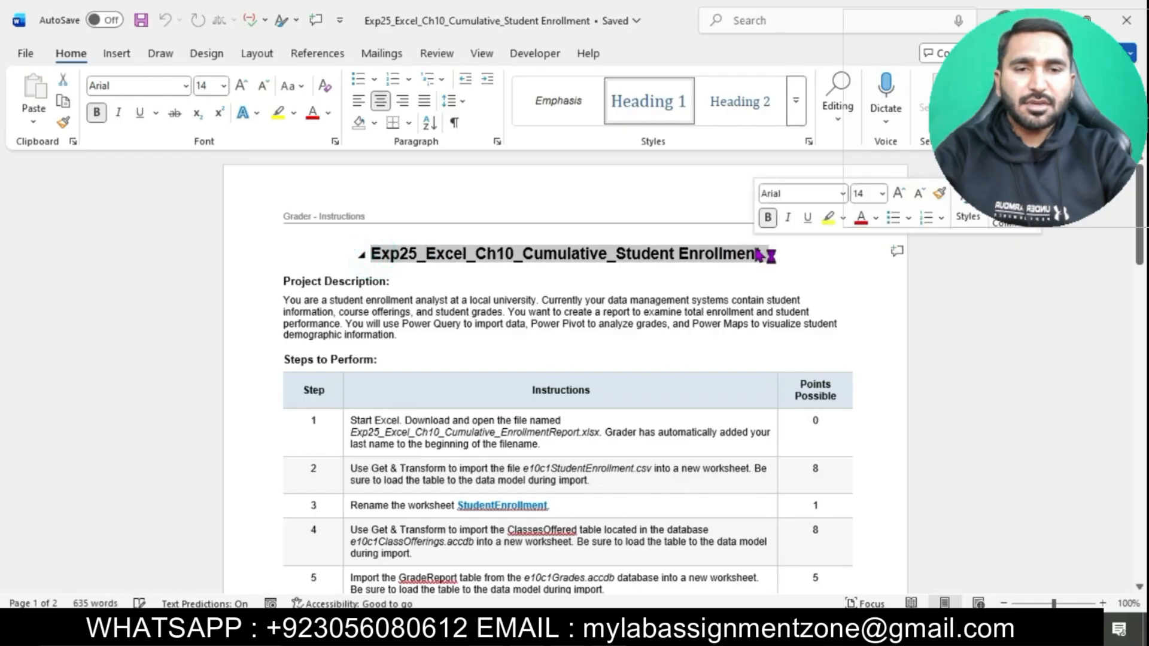
{"action": "left_click", "coordinate": [223, 86]}
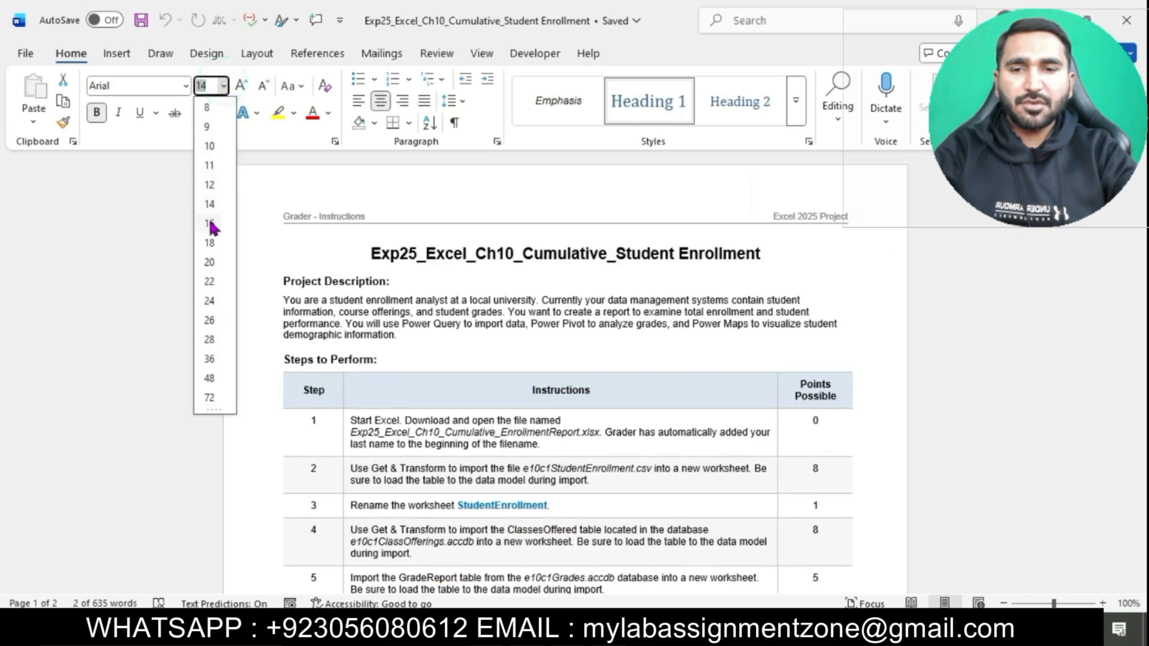
{"action": "left_click", "coordinate": [210, 243]}
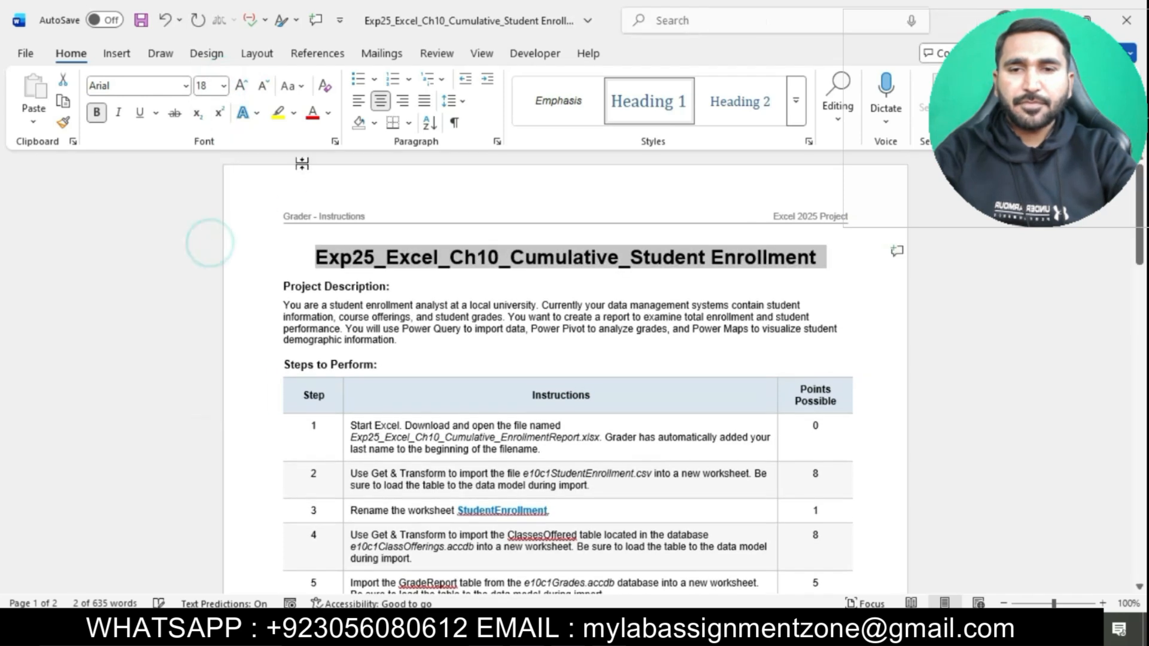
{"action": "left_click", "coordinate": [293, 113]}
{"action": "left_click", "coordinate": [334, 171]}
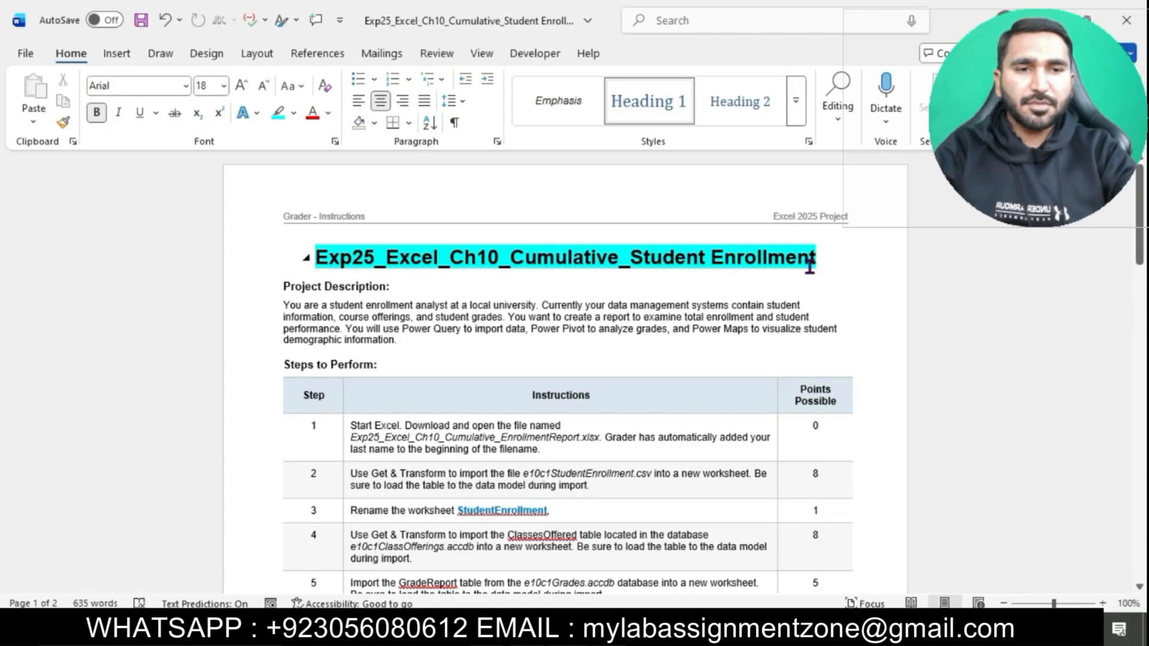
Step: Set the font size of all rows in the instructions table to 12 pt
{"action": "scroll", "coordinate": [683, 282], "scroll_direction": "down", "scroll_amount": 1}
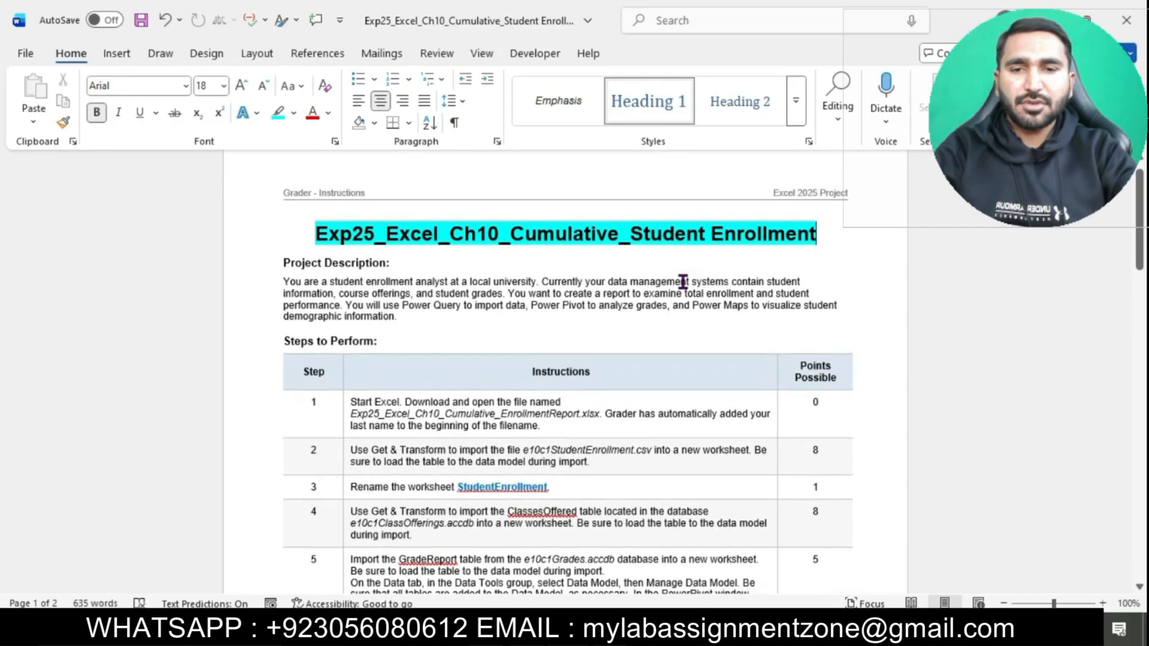
{"action": "scroll", "coordinate": [682, 281], "scroll_direction": "down", "scroll_amount": 2}
{"action": "scroll", "coordinate": [683, 282], "scroll_direction": "down", "scroll_amount": 2}
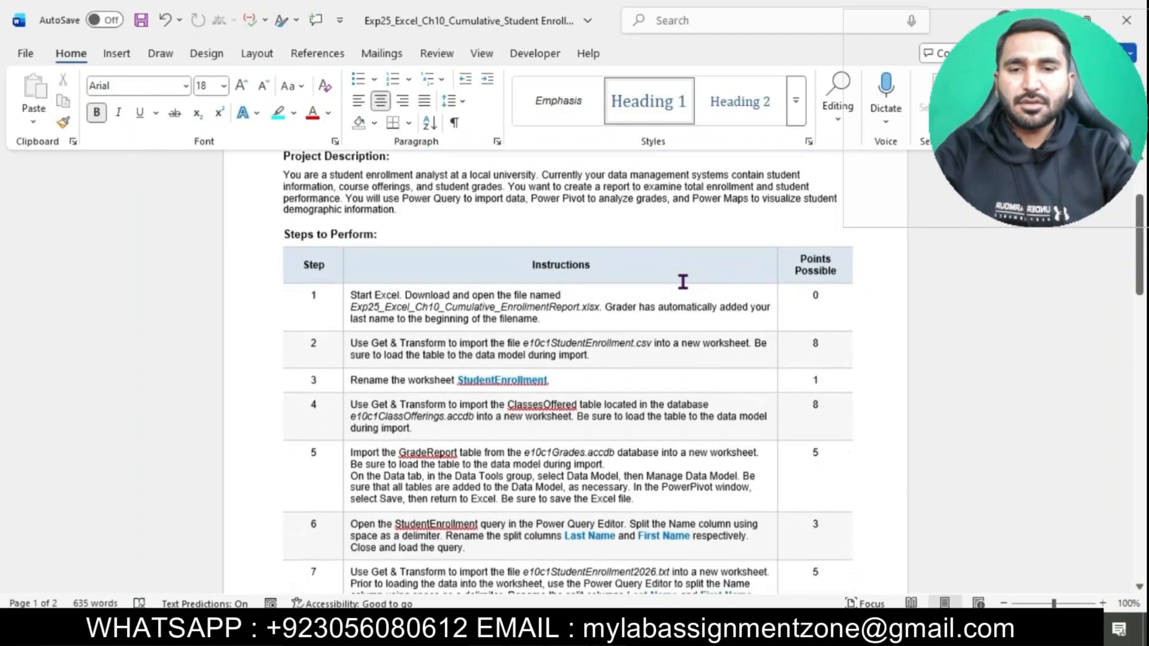
{"action": "left_click_drag", "start_coordinate": [344, 299], "coordinate": [515, 583]}
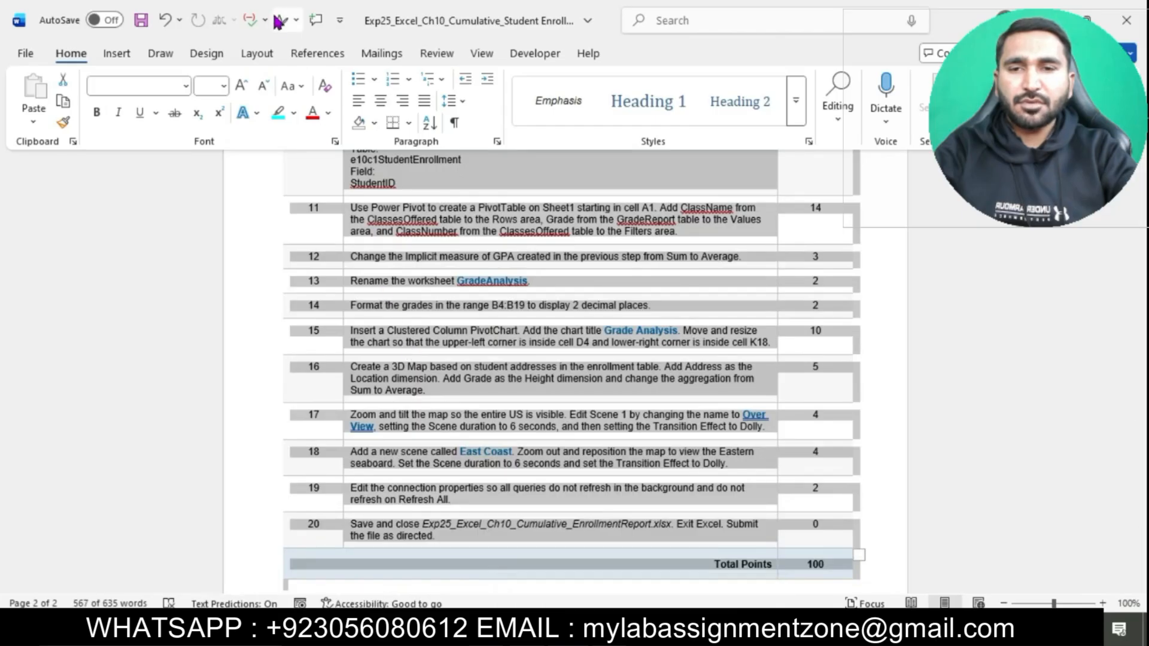
{"action": "left_click", "coordinate": [224, 86]}
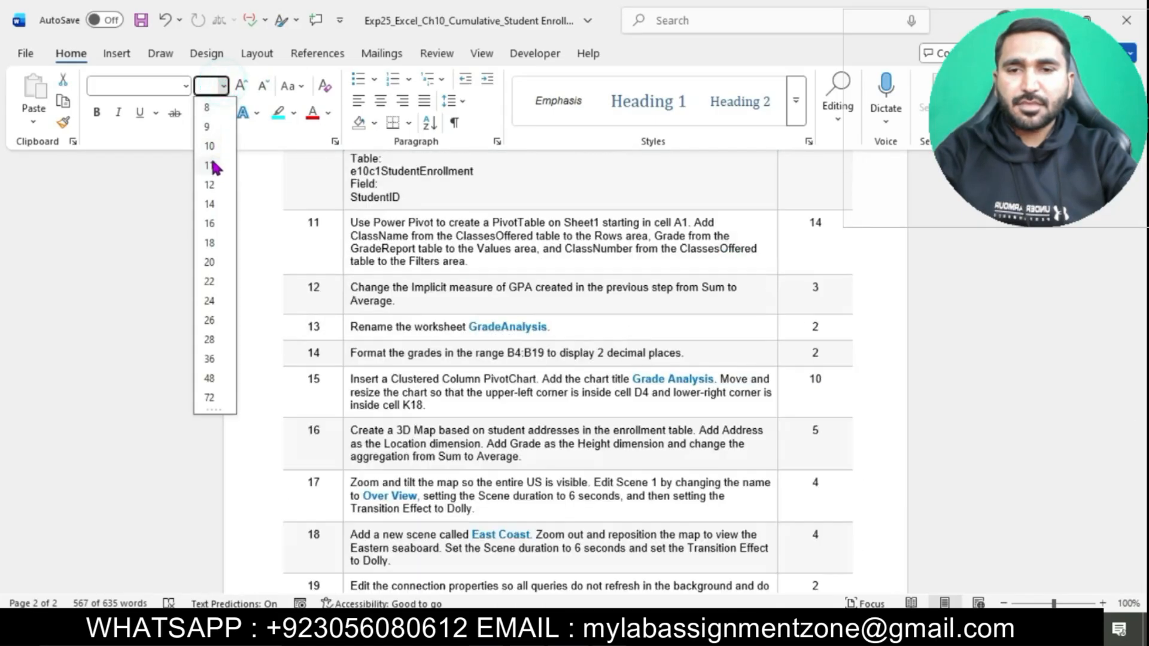
{"action": "left_click", "coordinate": [208, 185]}
{"action": "left_click", "coordinate": [502, 313]}
Step: Highlight the step 1 instruction text in the table in turquoise
{"action": "scroll", "coordinate": [502, 313], "scroll_direction": "up", "scroll_amount": 15}
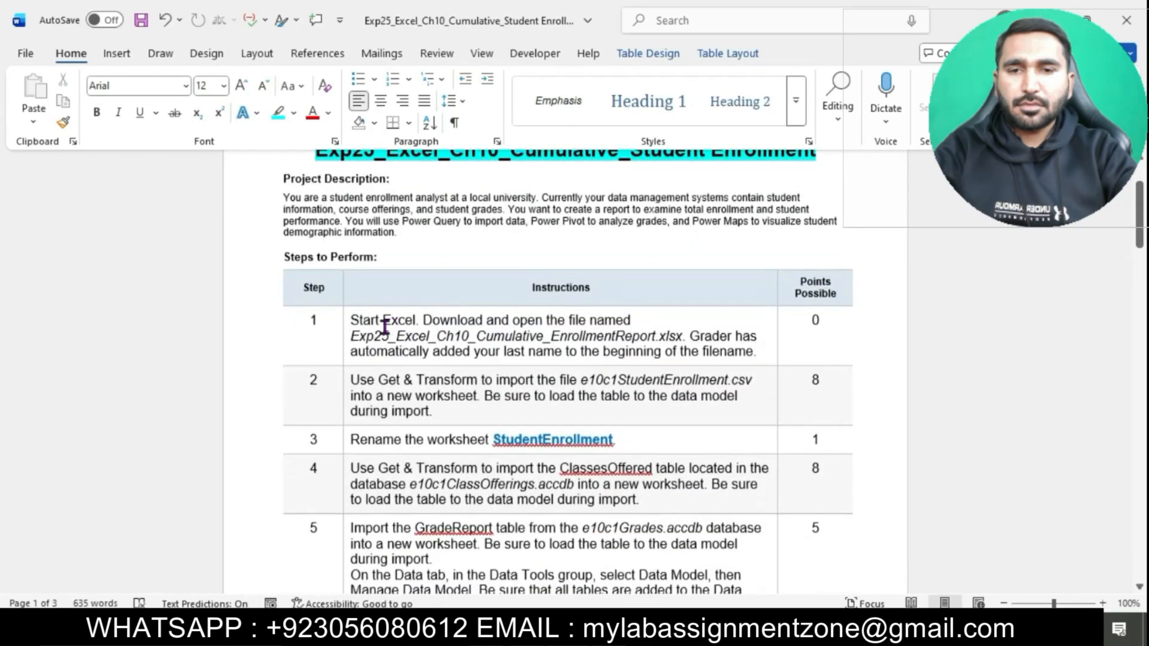
{"action": "scroll", "coordinate": [367, 329], "scroll_direction": "up", "scroll_amount": 3, "text": "ctrl"}
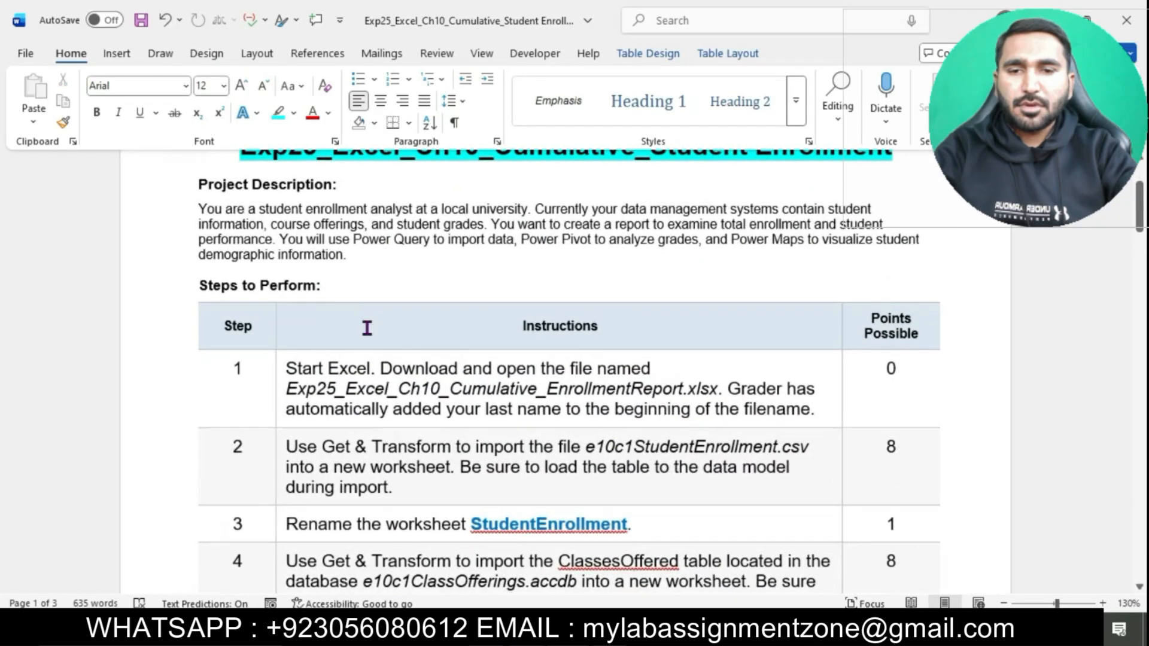
{"action": "scroll", "coordinate": [366, 326], "scroll_direction": "down", "scroll_amount": 1}
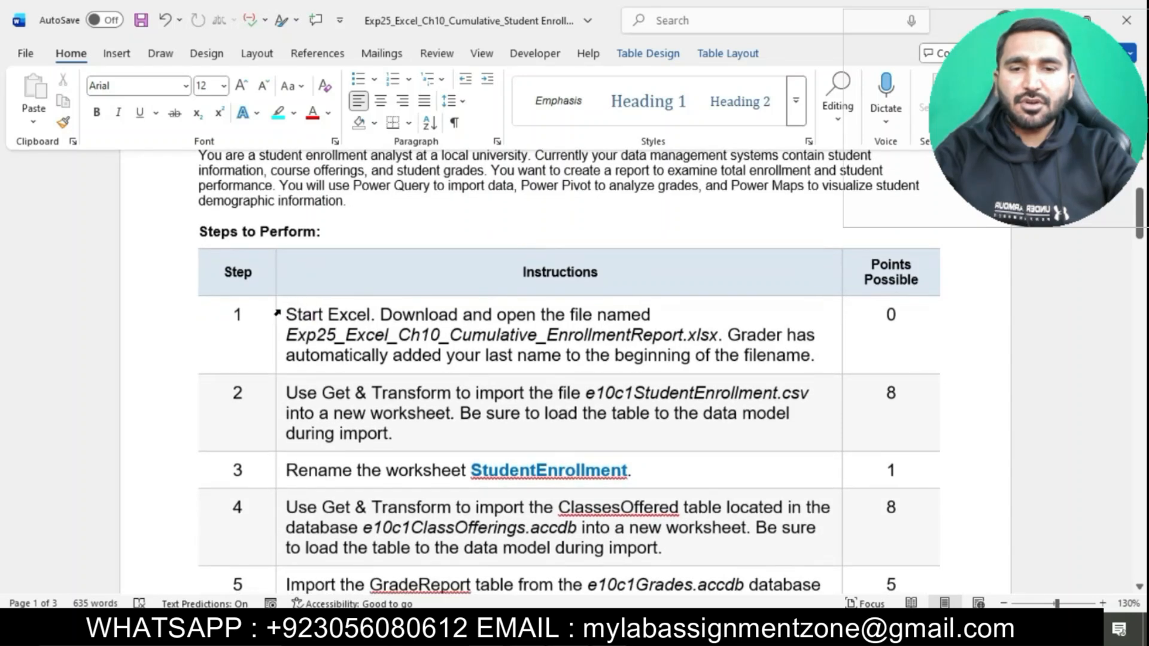
{"action": "left_click", "coordinate": [277, 313]}
{"action": "left_click", "coordinate": [354, 280]}
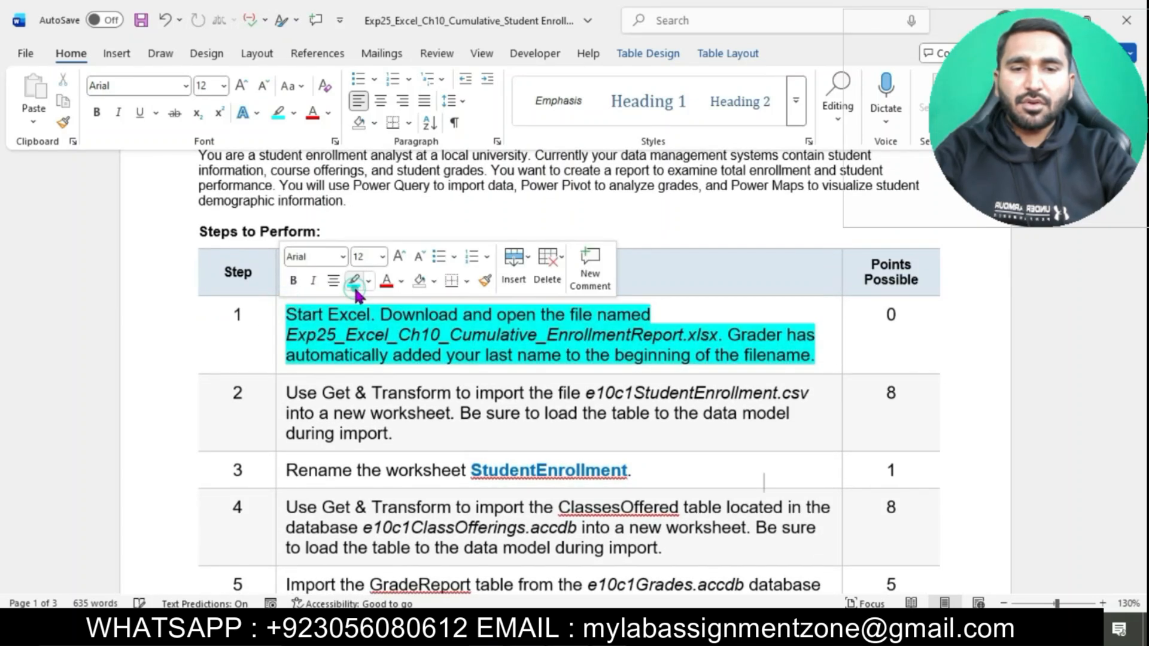
{"action": "left_click", "coordinate": [390, 342]}
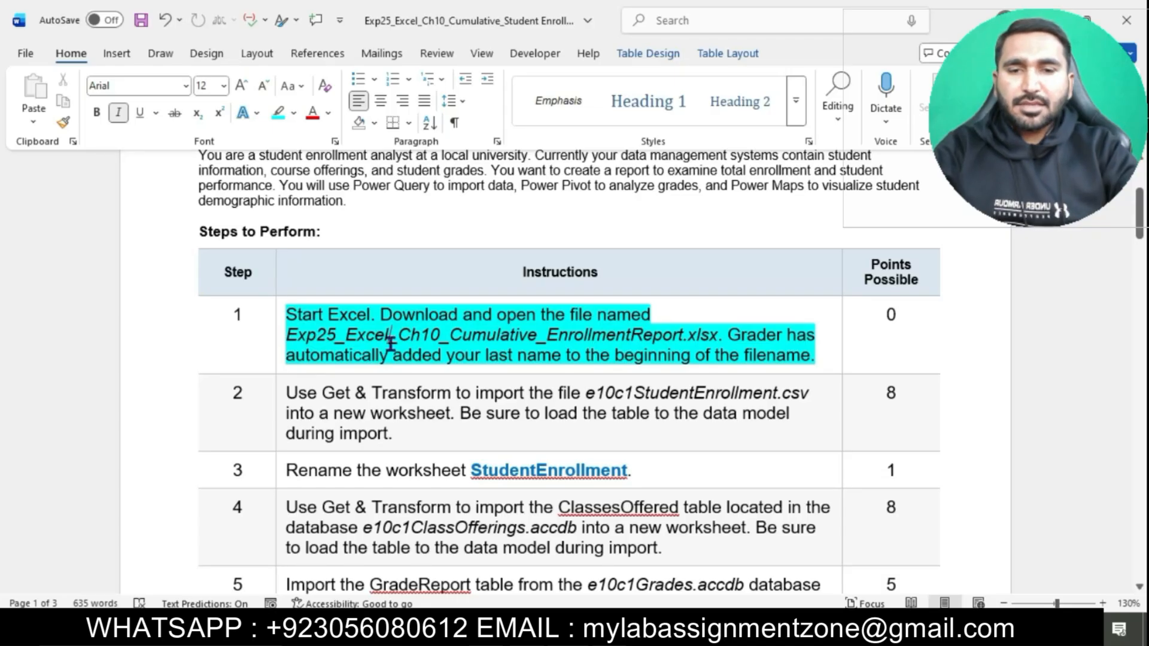
{"action": "scroll", "coordinate": [391, 343], "scroll_direction": "down", "scroll_amount": 2}
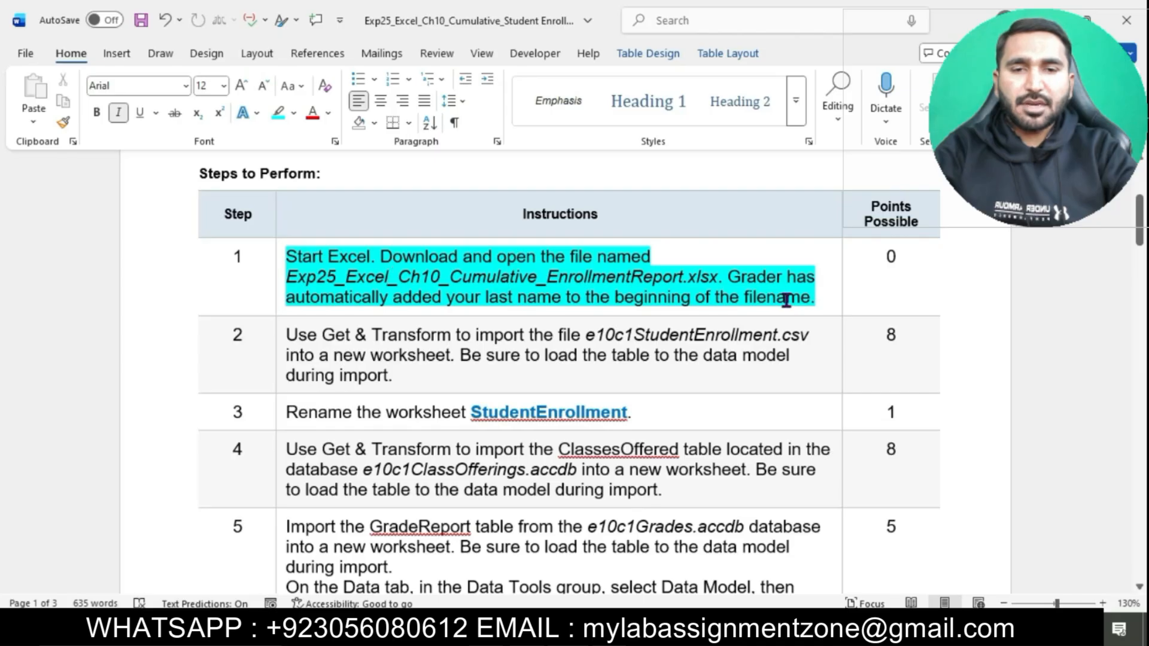
Step: Open the Exp25_Excel_Ch10_Cumulative_EnrollmentReport workbook from the project folder in File Explorer and enable editing
{"action": "left_click", "coordinate": [599, 634]}
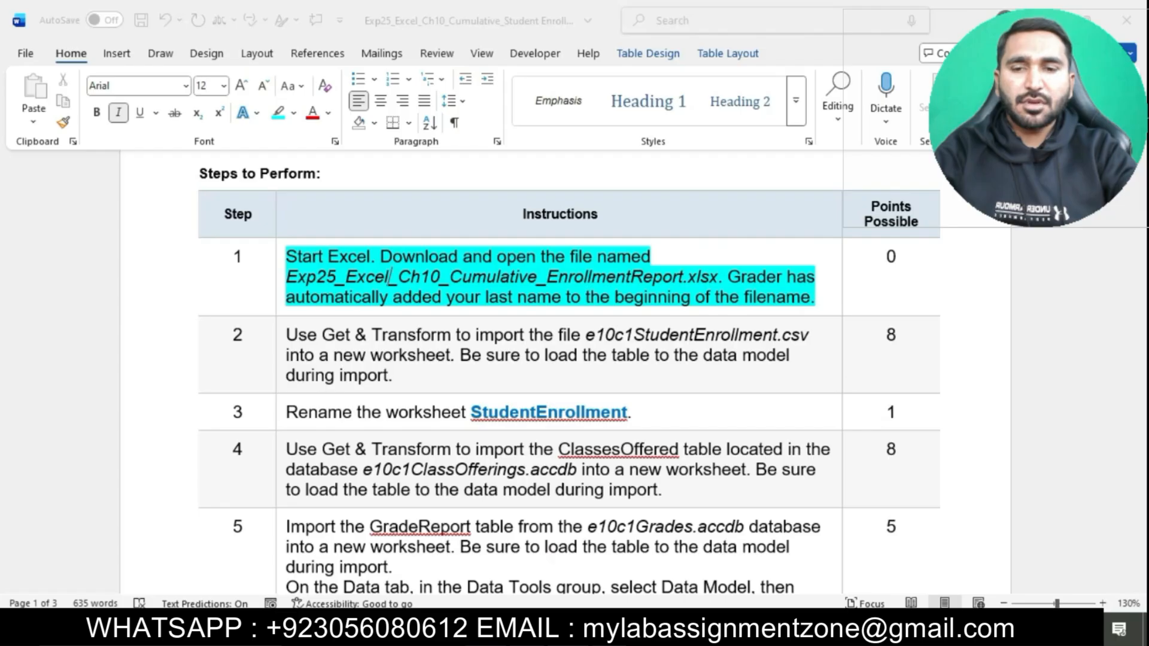
{"action": "key", "text": "alt+Tab"}
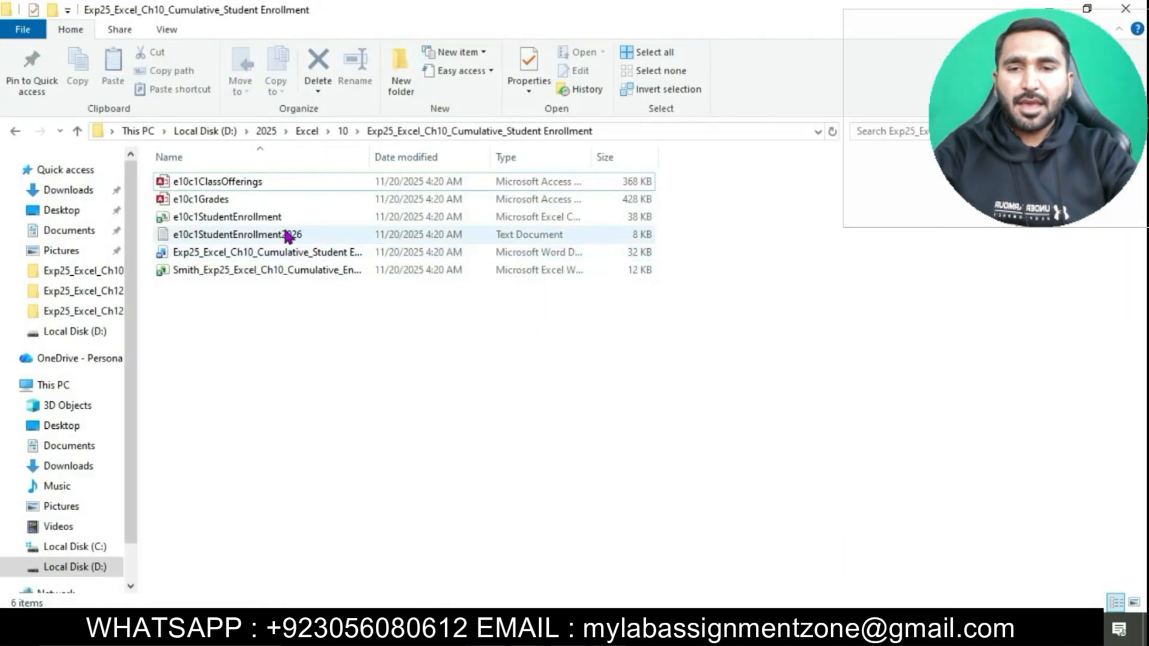
{"action": "double_click", "coordinate": [242, 272]}
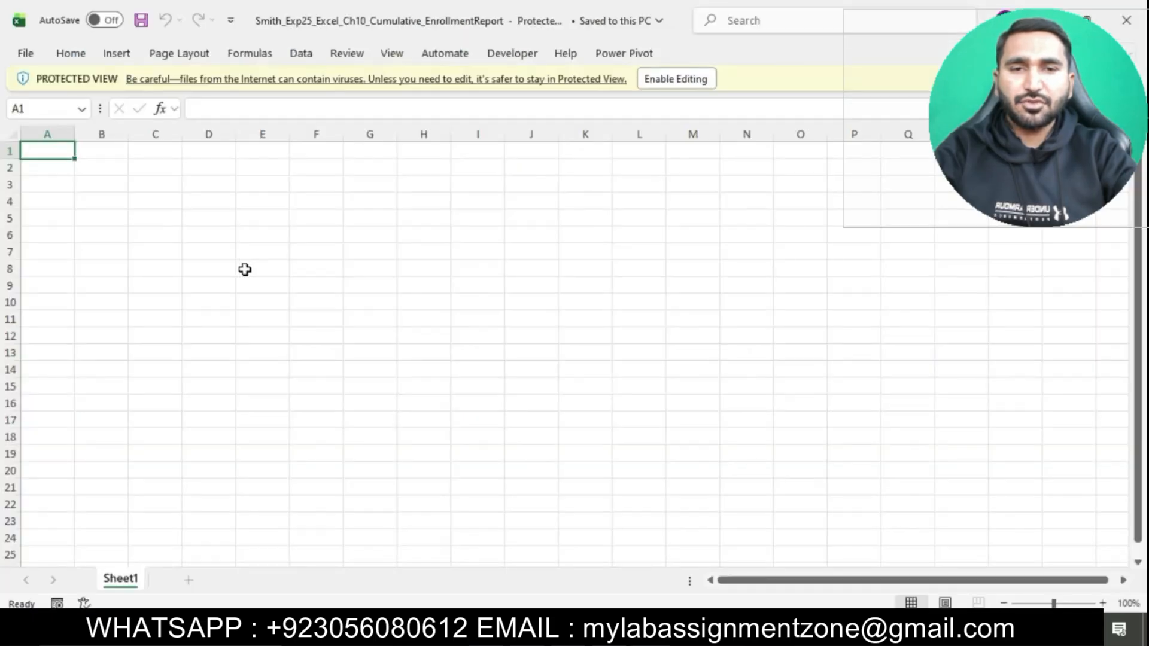
{"action": "left_click", "coordinate": [670, 79]}
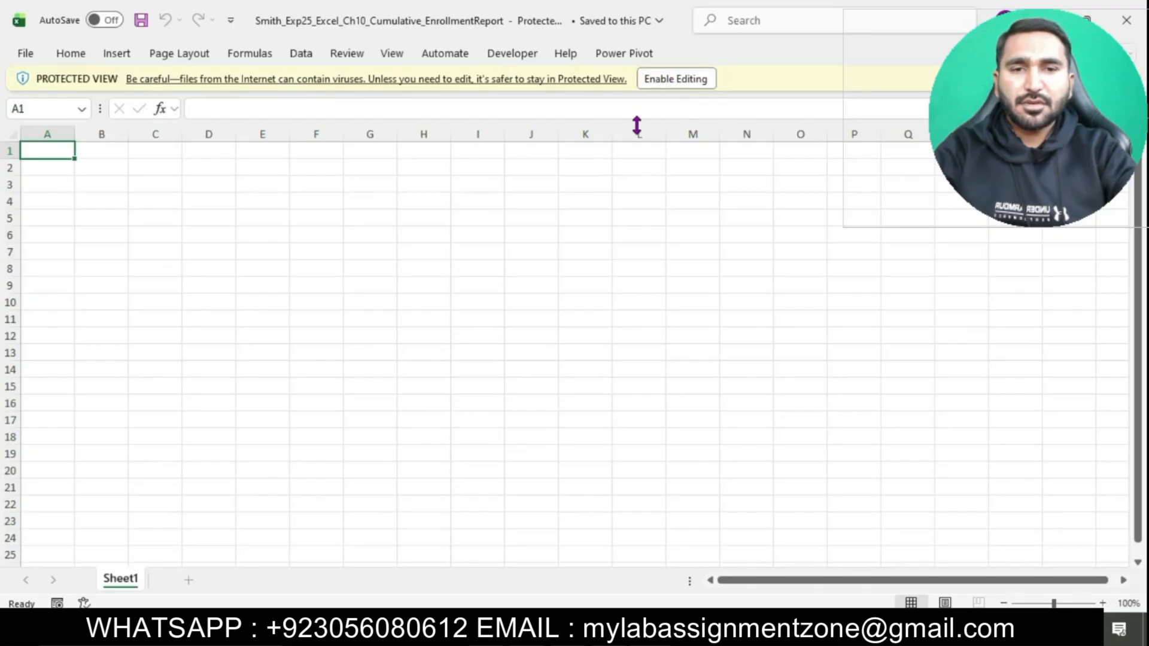
{"action": "left_click", "coordinate": [709, 78]}
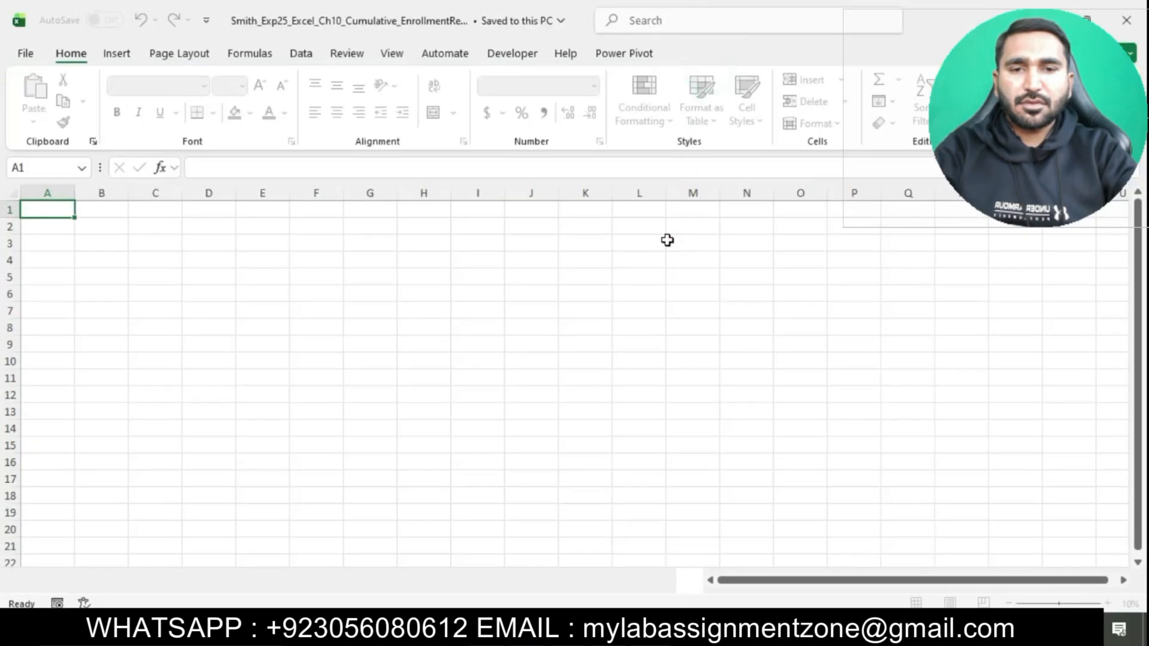
Step: Switch back to the Word instructions and highlight the step 2 text about importing e10c1StudentEnrollment.csv in turquoise
{"action": "key", "text": "alt+Tab"}
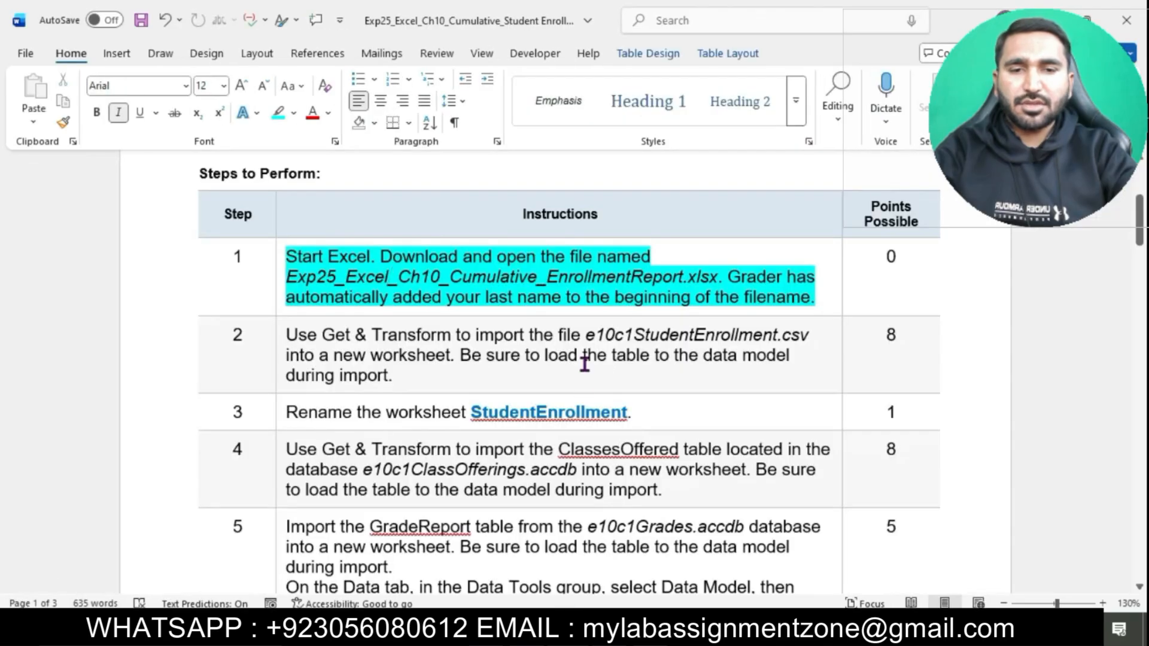
{"action": "scroll", "coordinate": [585, 359], "scroll_direction": "down", "scroll_amount": 1}
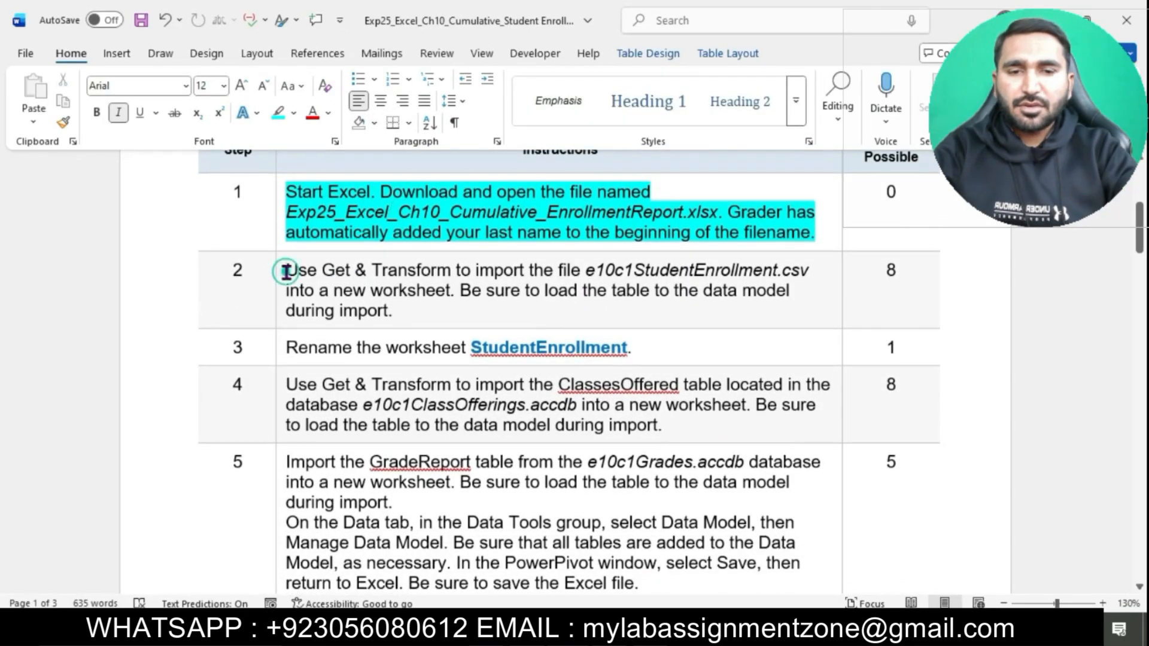
{"action": "left_click", "coordinate": [284, 271]}
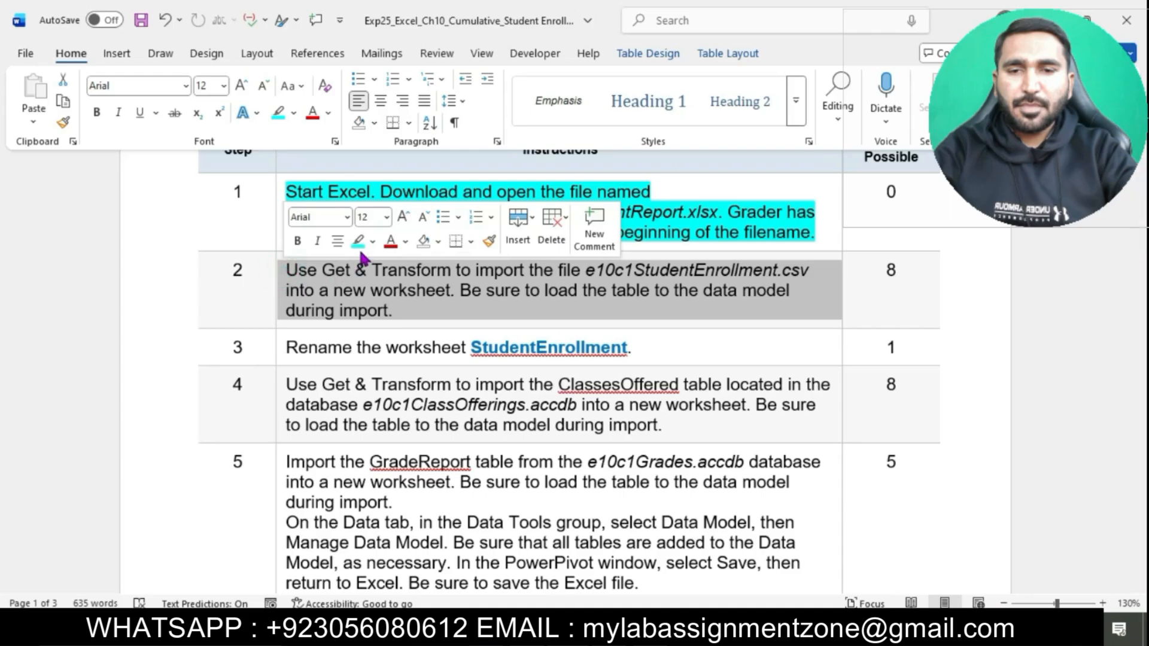
{"action": "left_click", "coordinate": [358, 241]}
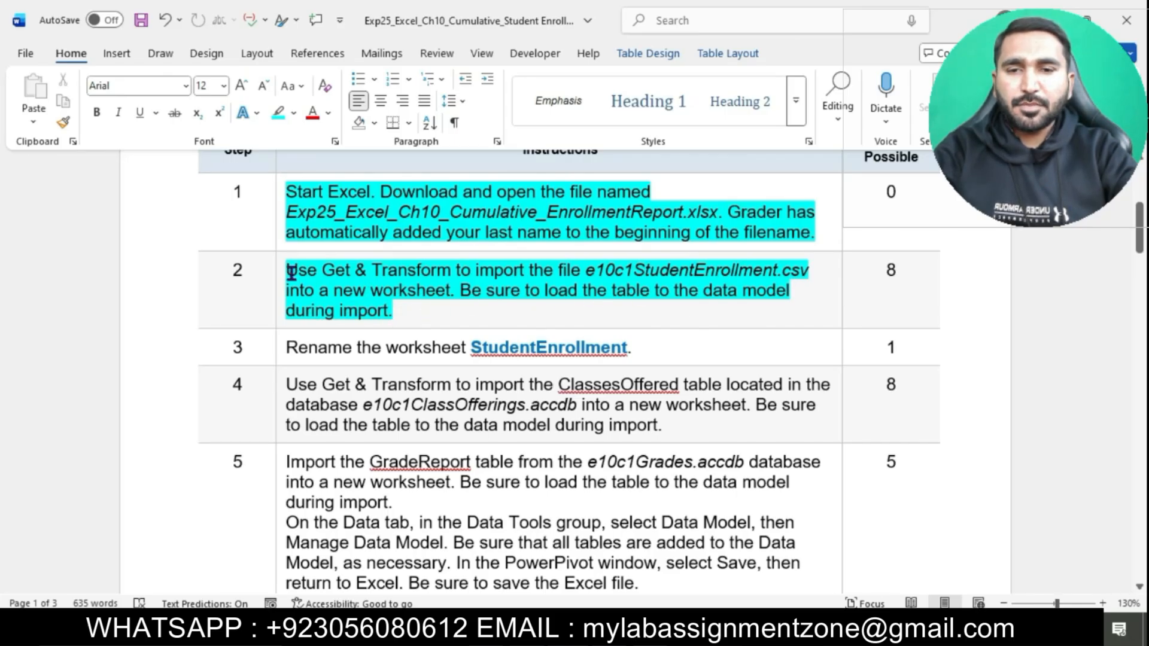
{"action": "left_click_drag", "start_coordinate": [291, 272], "coordinate": [450, 291]}
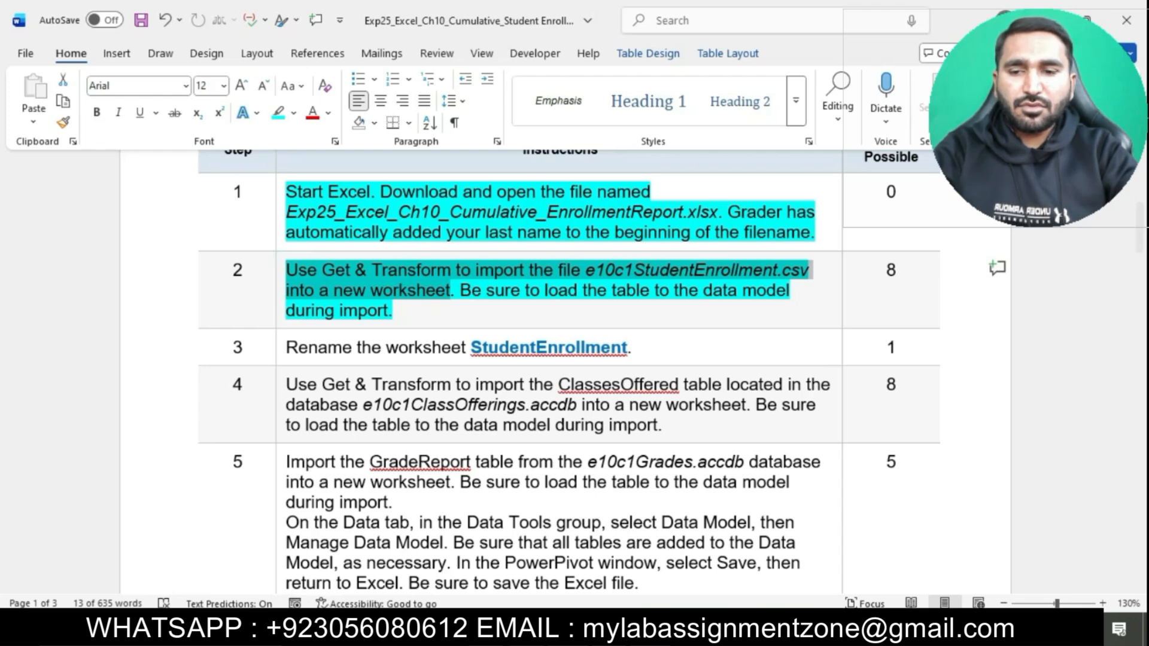
Step: Switch to the Excel enrollment report workbook and start a Get Data import from a Text/CSV file
{"action": "key", "text": "alt+Tab"}
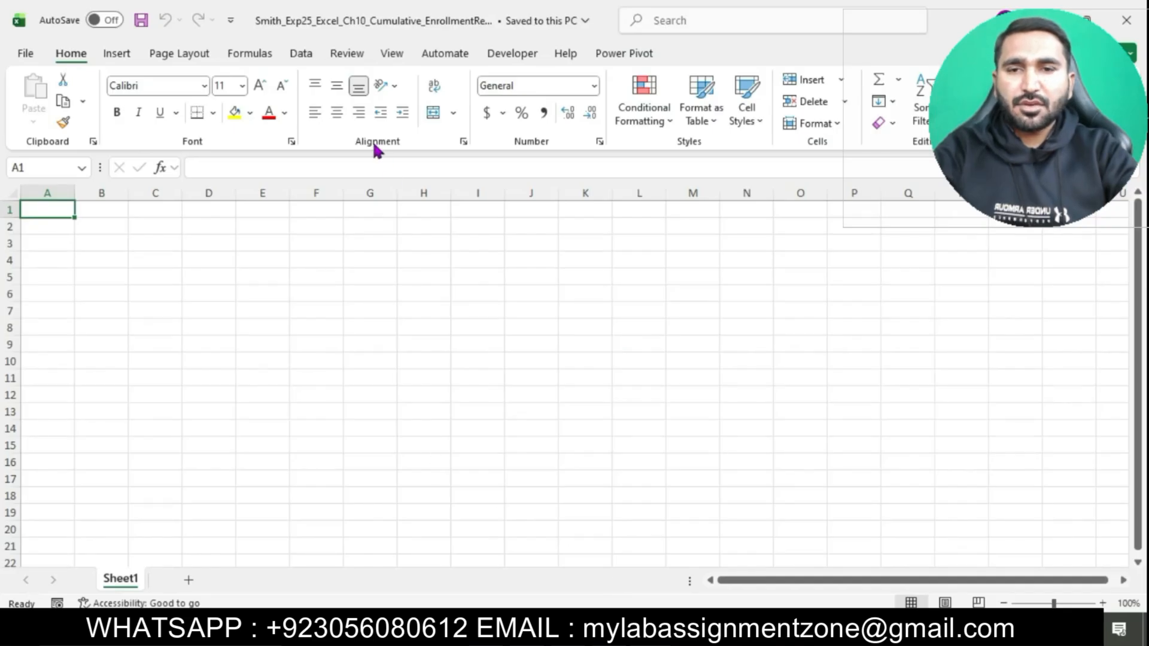
{"action": "left_click", "coordinate": [305, 60]}
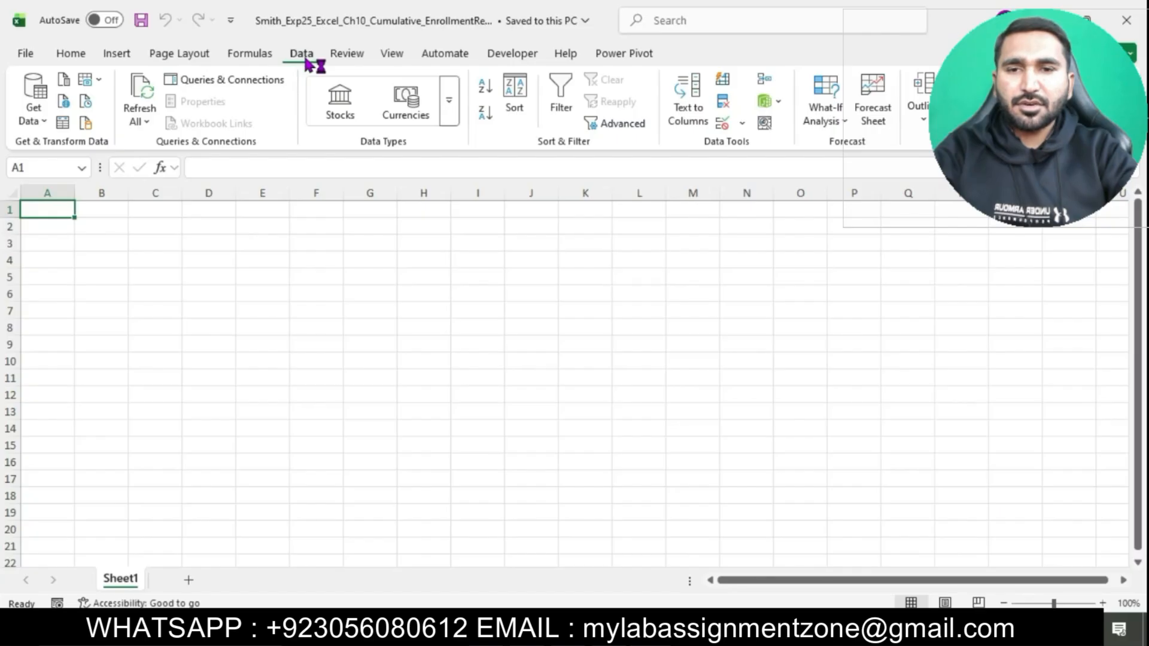
{"action": "left_click", "coordinate": [46, 120]}
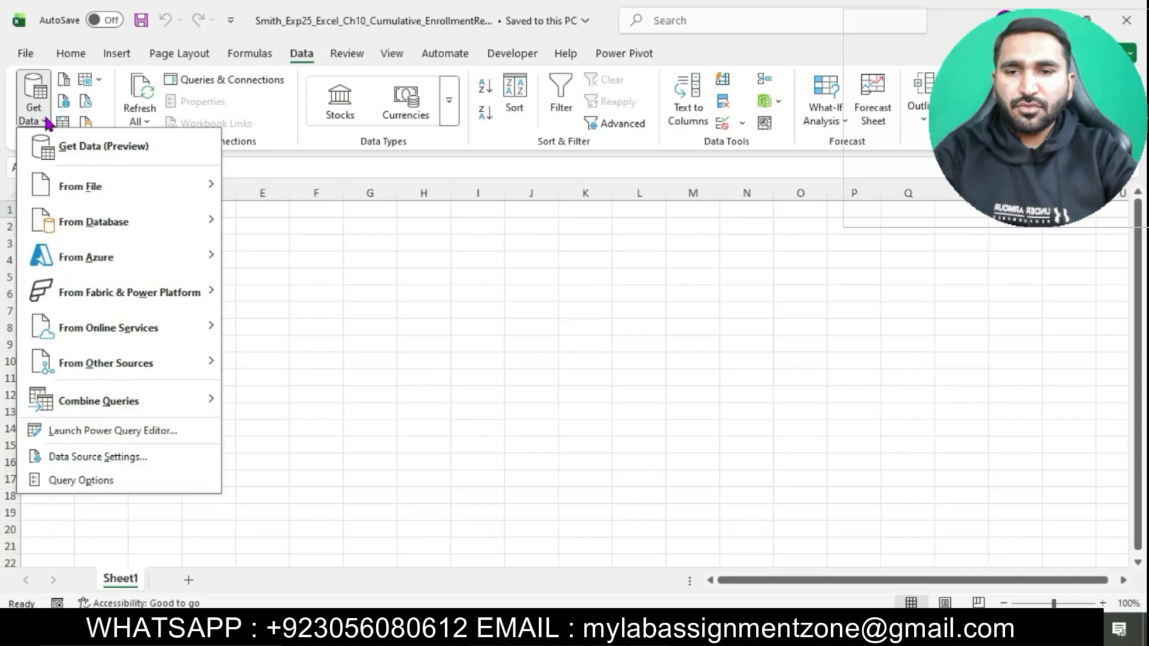
{"action": "mouse_move", "coordinate": [87, 186]}
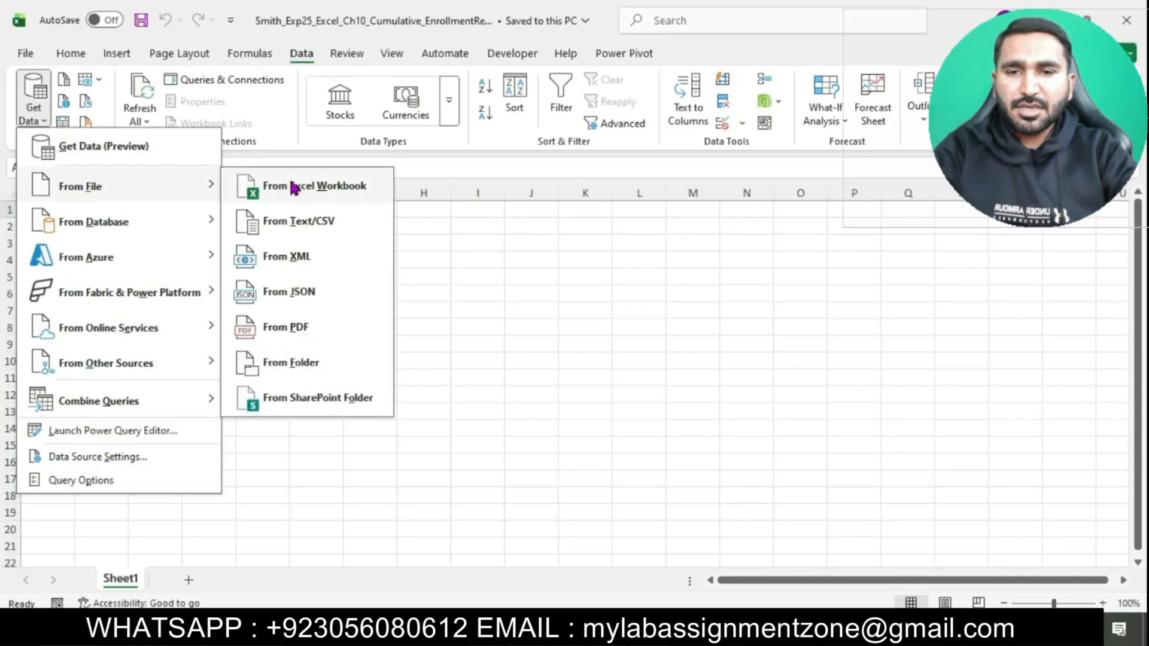
{"action": "left_click", "coordinate": [327, 222]}
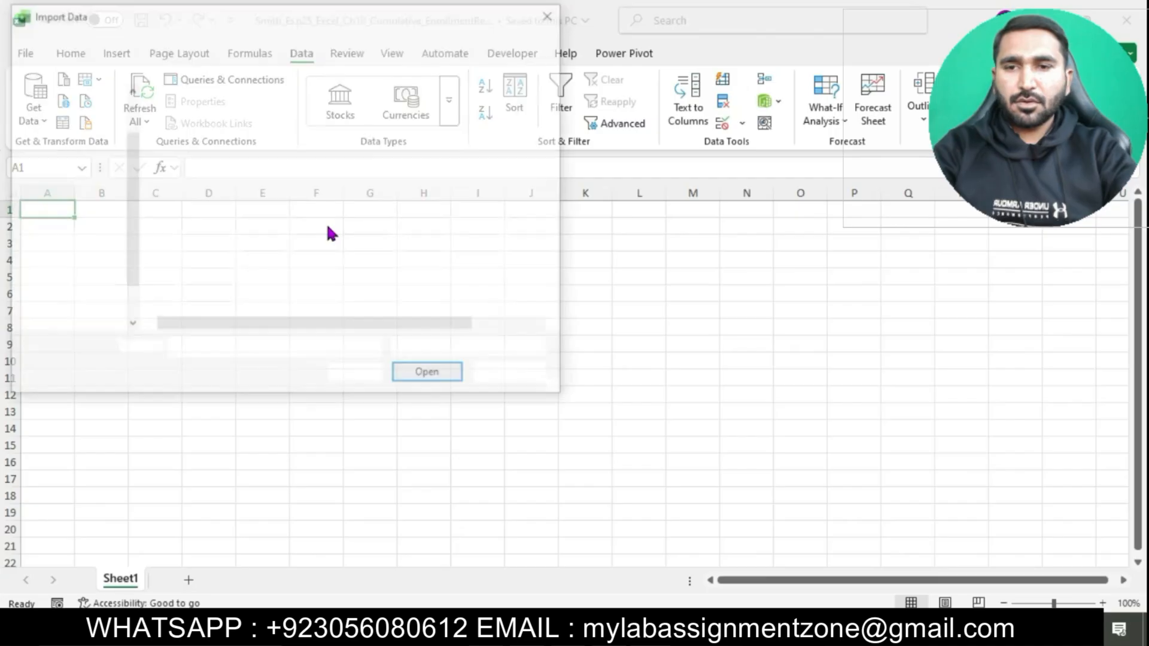
Step: Import the text file e10c1StudentEnrollment2026 from the Exp25_Excel_Ch10_Cumulative project folder in D:\2025\Excel\10
{"action": "left_click", "coordinate": [87, 254]}
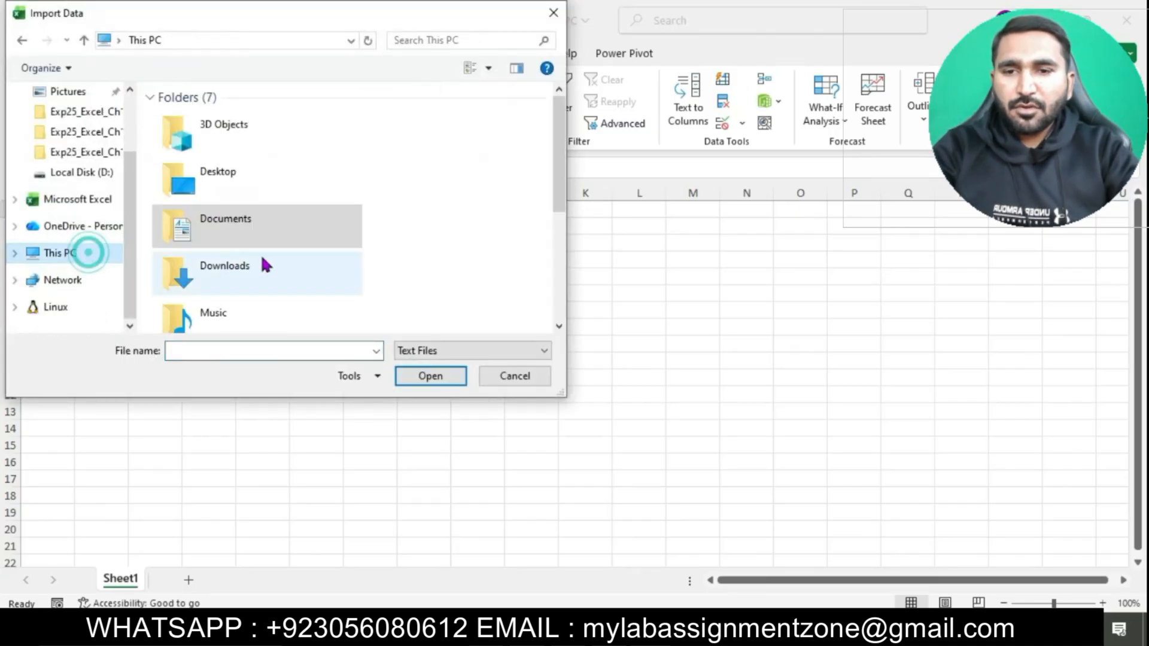
{"action": "scroll", "coordinate": [277, 267], "scroll_direction": "down", "scroll_amount": 3}
{"action": "double_click", "coordinate": [287, 316]}
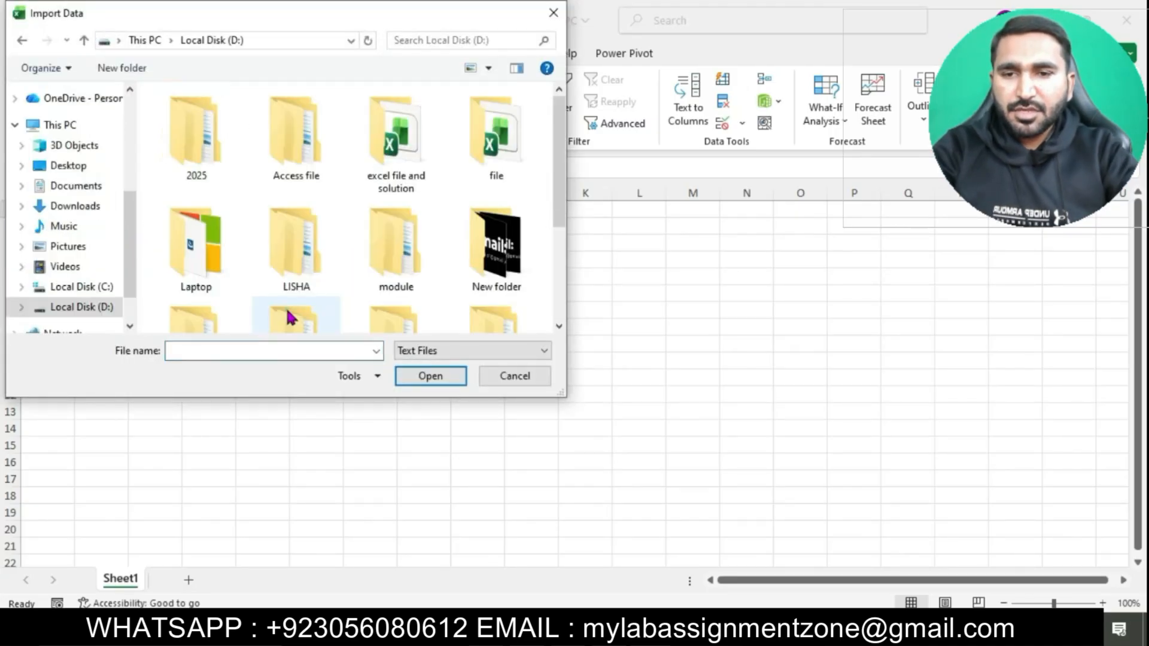
{"action": "double_click", "coordinate": [215, 170]}
{"action": "double_click", "coordinate": [208, 136]}
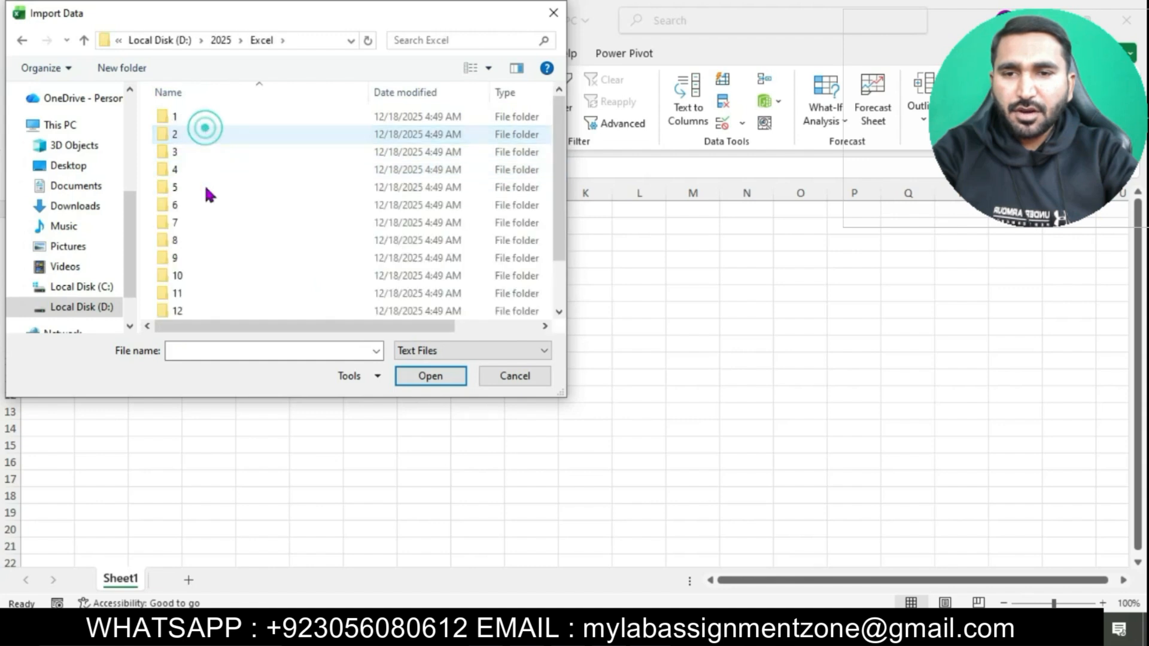
{"action": "double_click", "coordinate": [195, 290]}
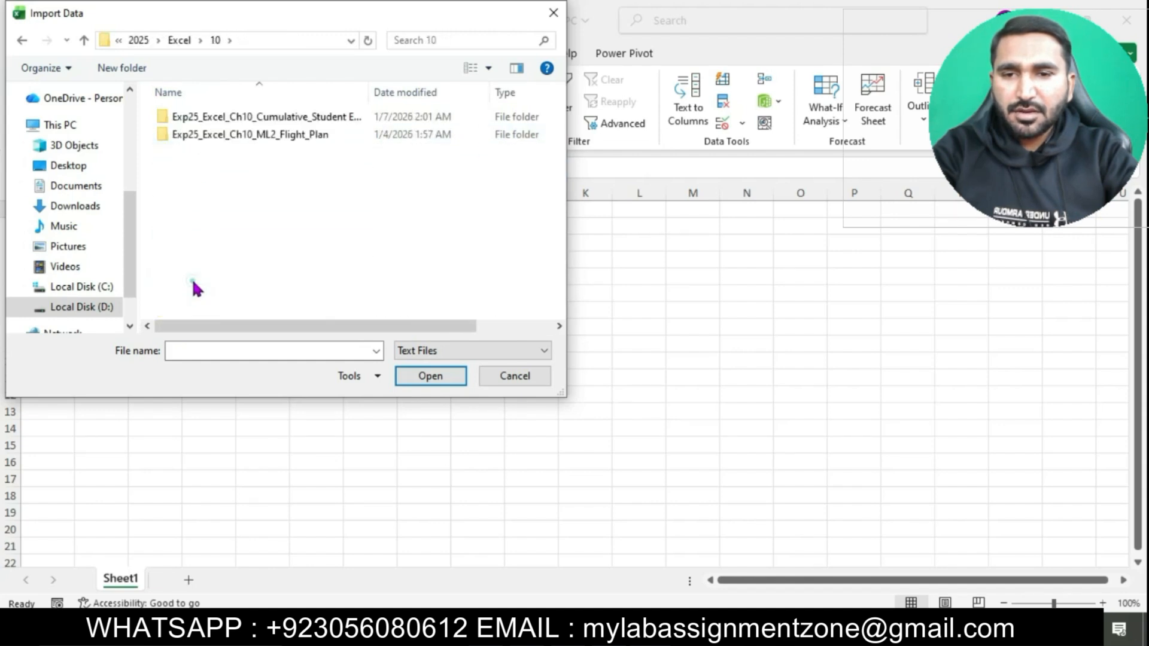
{"action": "double_click", "coordinate": [300, 118]}
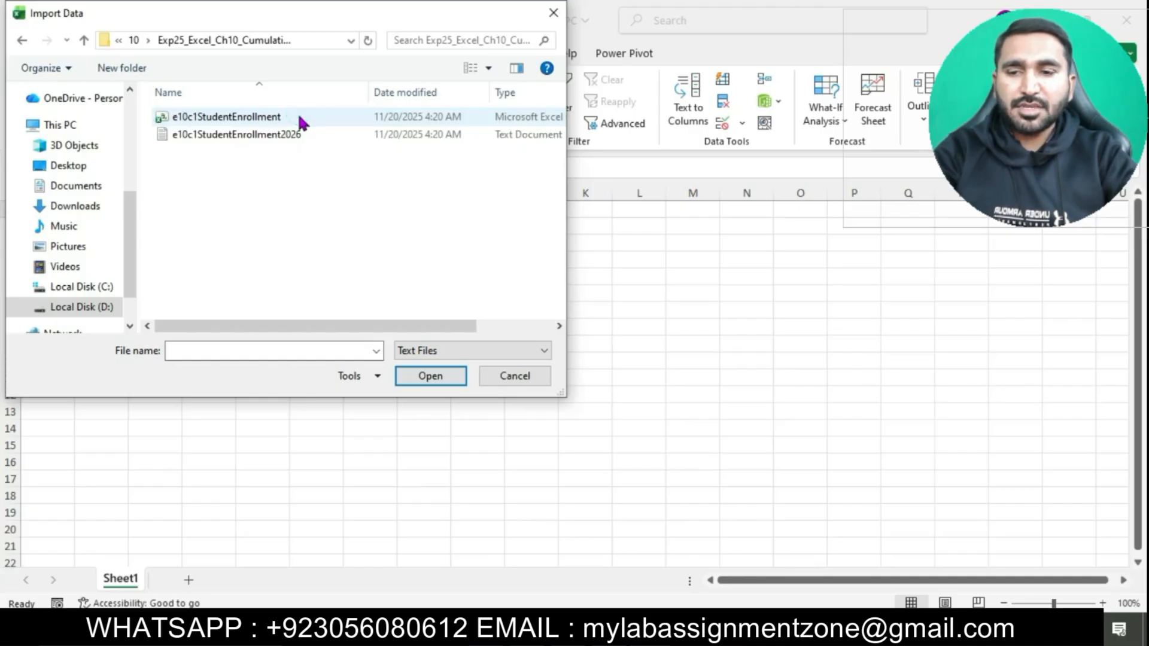
{"action": "left_click", "coordinate": [313, 133]}
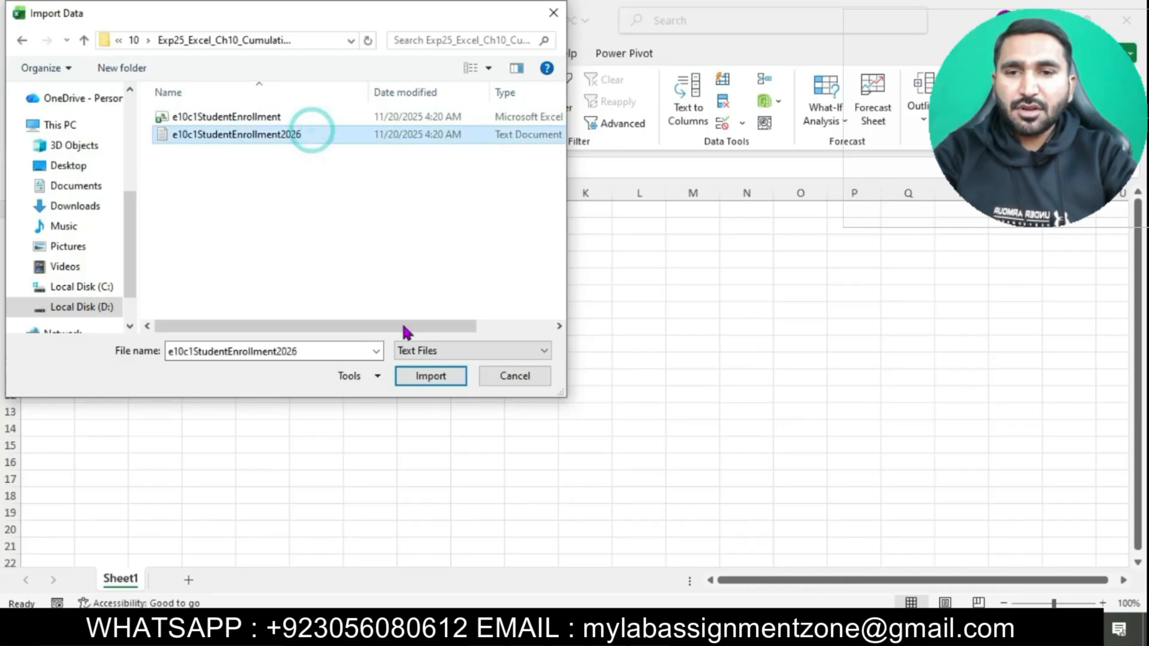
{"action": "left_click", "coordinate": [424, 377]}
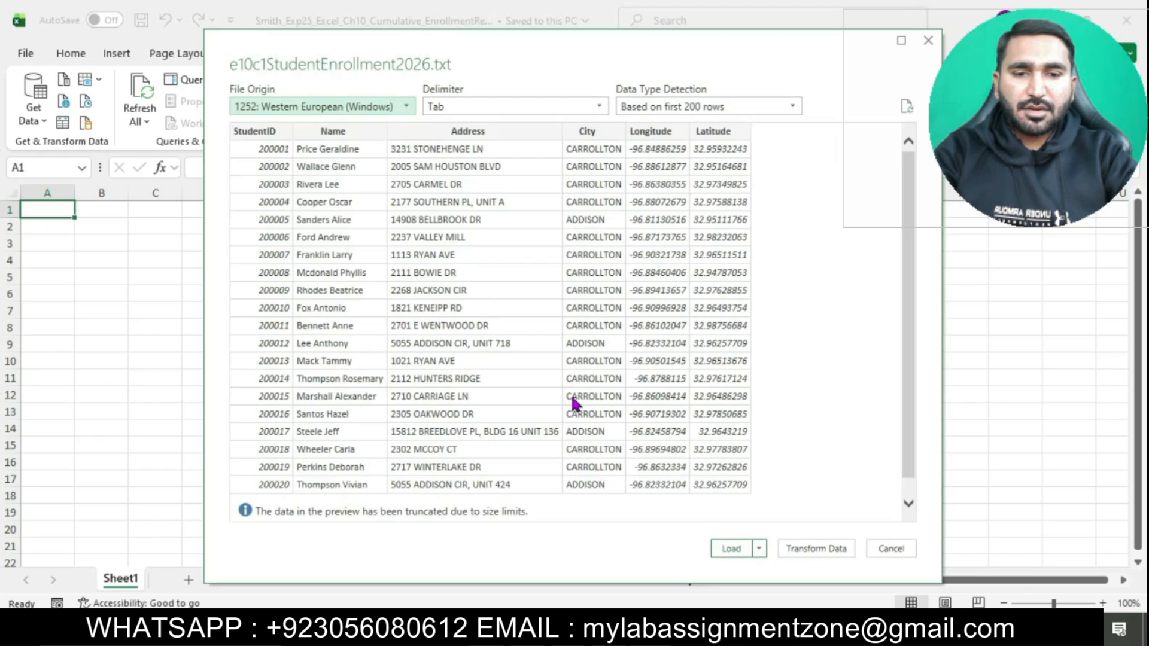
Step: Load the previewed enrollment data as a table on a new worksheet and add it to the Data Model
{"action": "left_click", "coordinate": [759, 548]}
{"action": "left_click", "coordinate": [802, 587]}
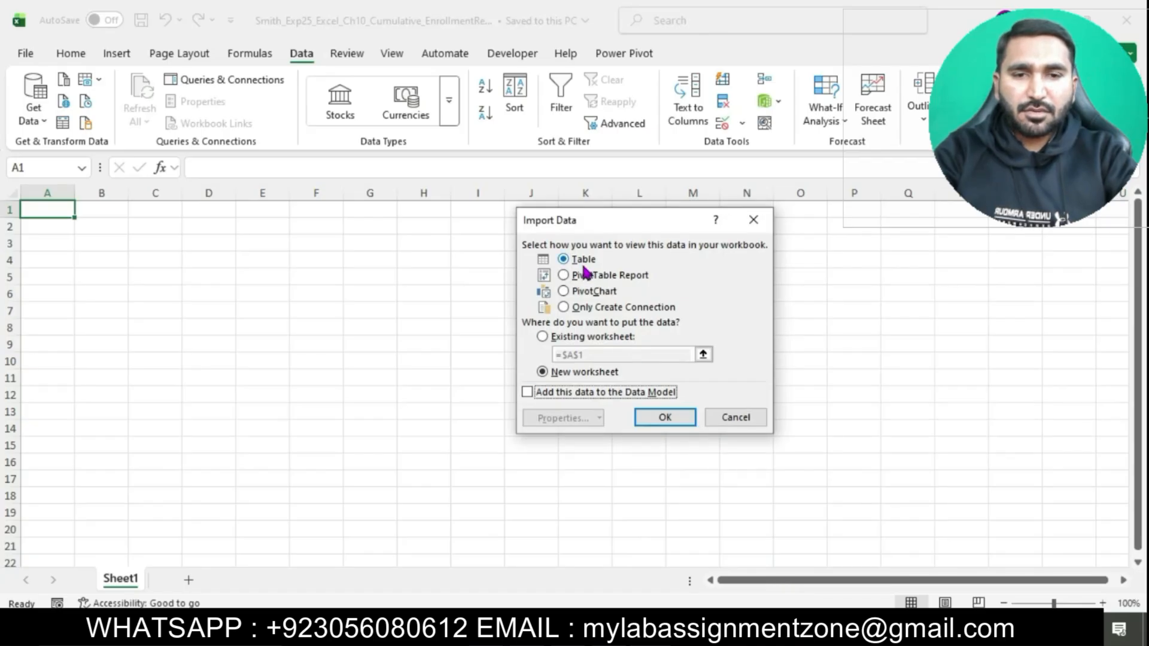
{"action": "left_click", "coordinate": [528, 393]}
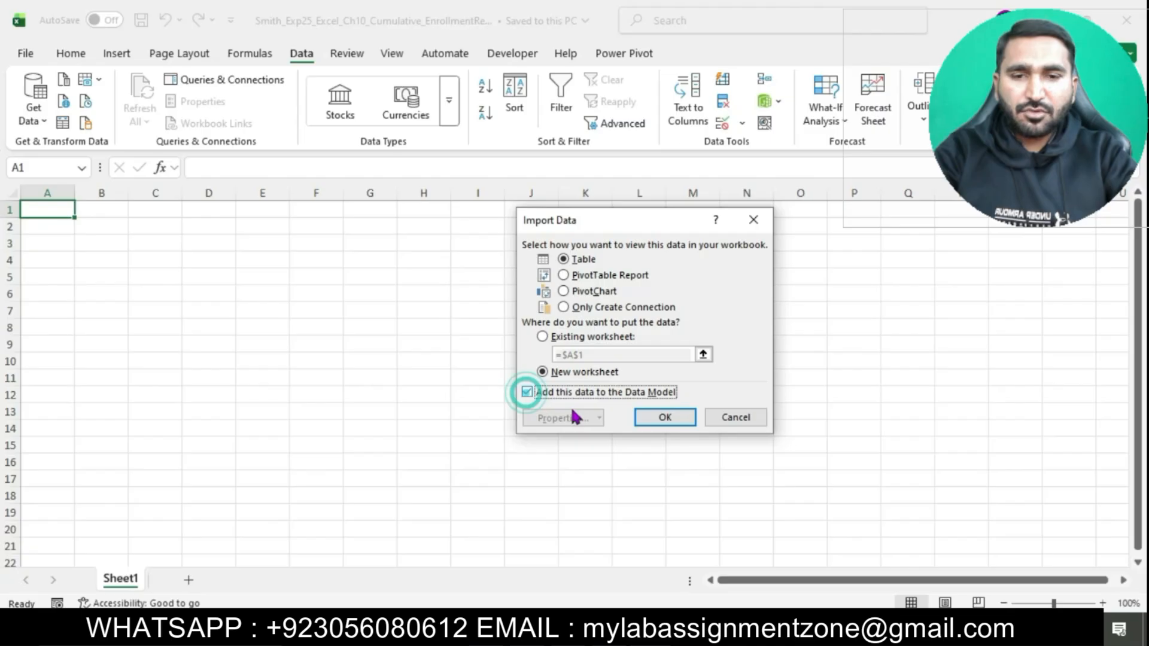
{"action": "left_click", "coordinate": [664, 419]}
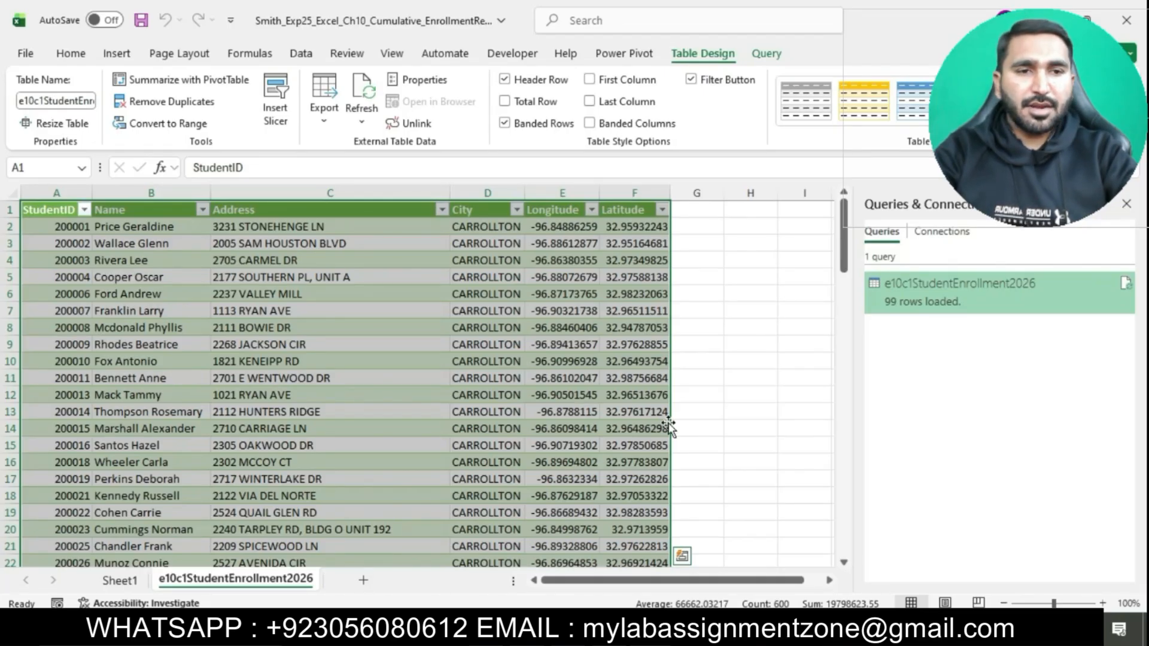
{"action": "left_click", "coordinate": [752, 398]}
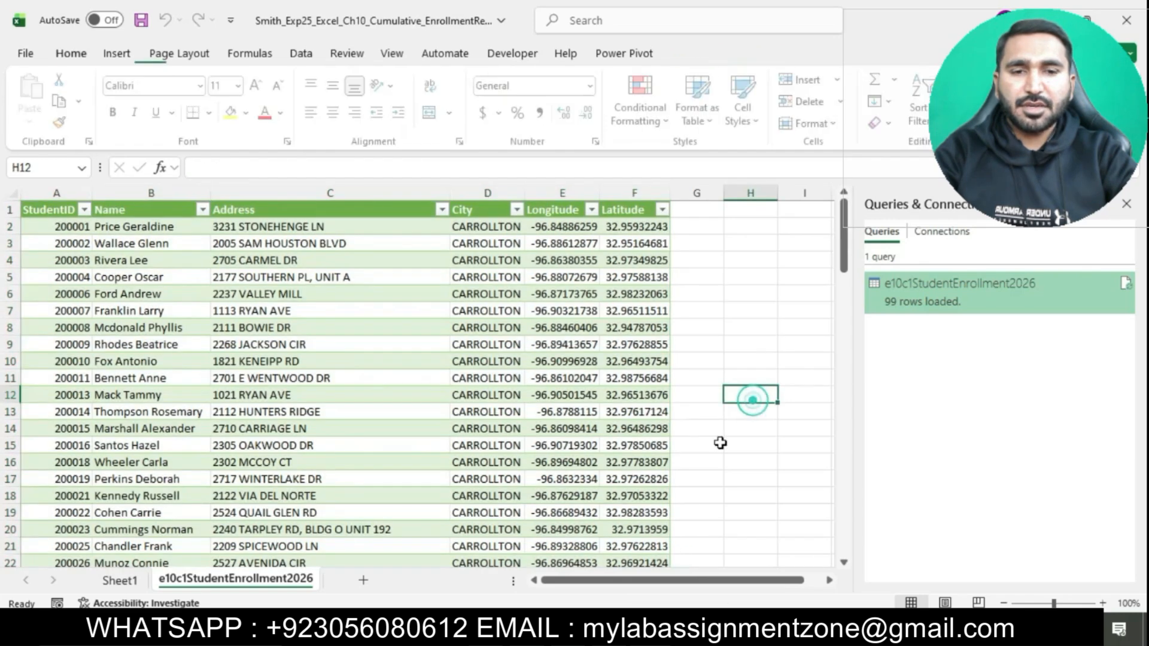
Step: Switch to the Word instructions and highlight the step 3 text about renaming the worksheet in turquoise
{"action": "key", "text": "alt+Tab"}
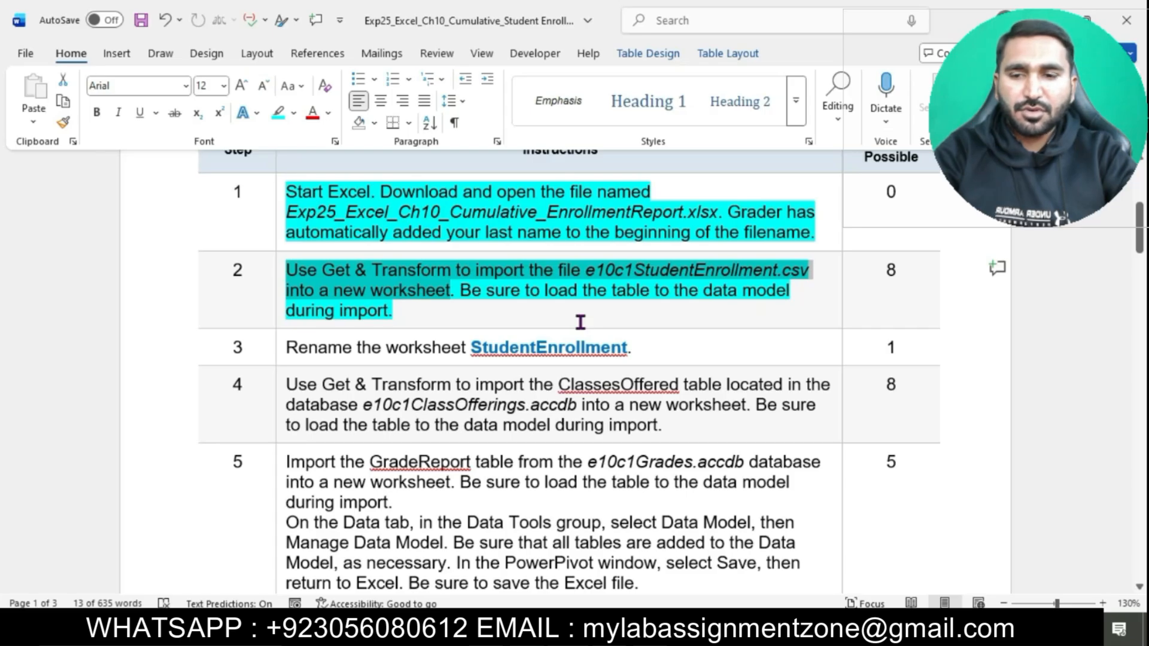
{"action": "left_click", "coordinate": [475, 321]}
{"action": "scroll", "coordinate": [317, 362], "scroll_direction": "down", "scroll_amount": 1}
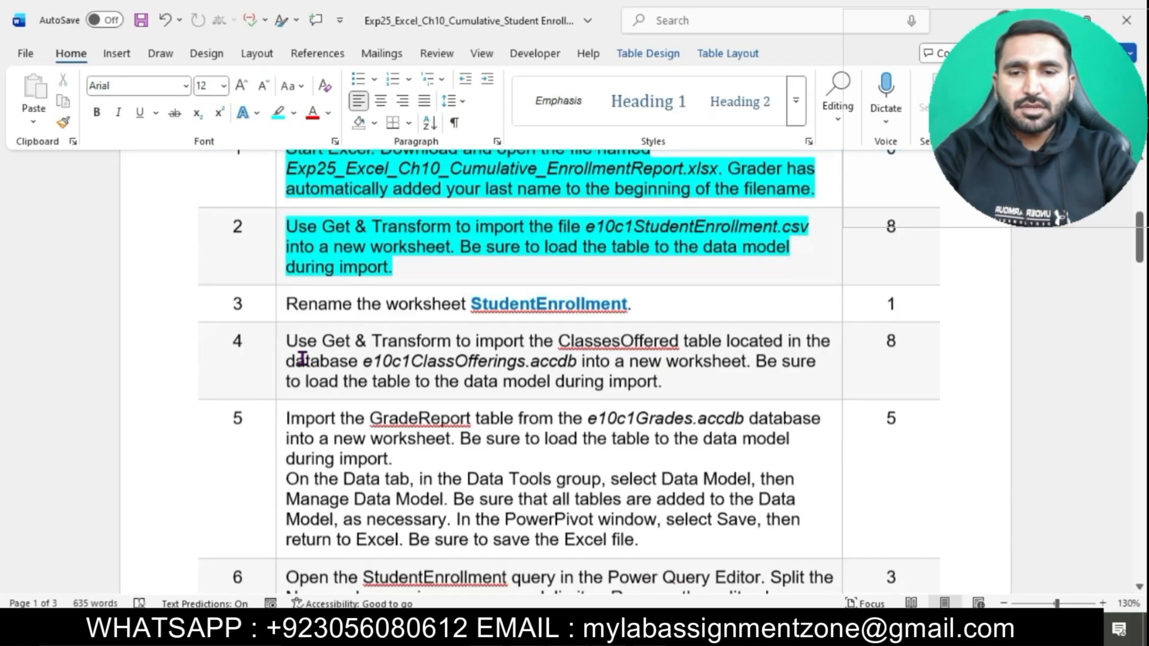
{"action": "scroll", "coordinate": [302, 358], "scroll_direction": "down", "scroll_amount": 1}
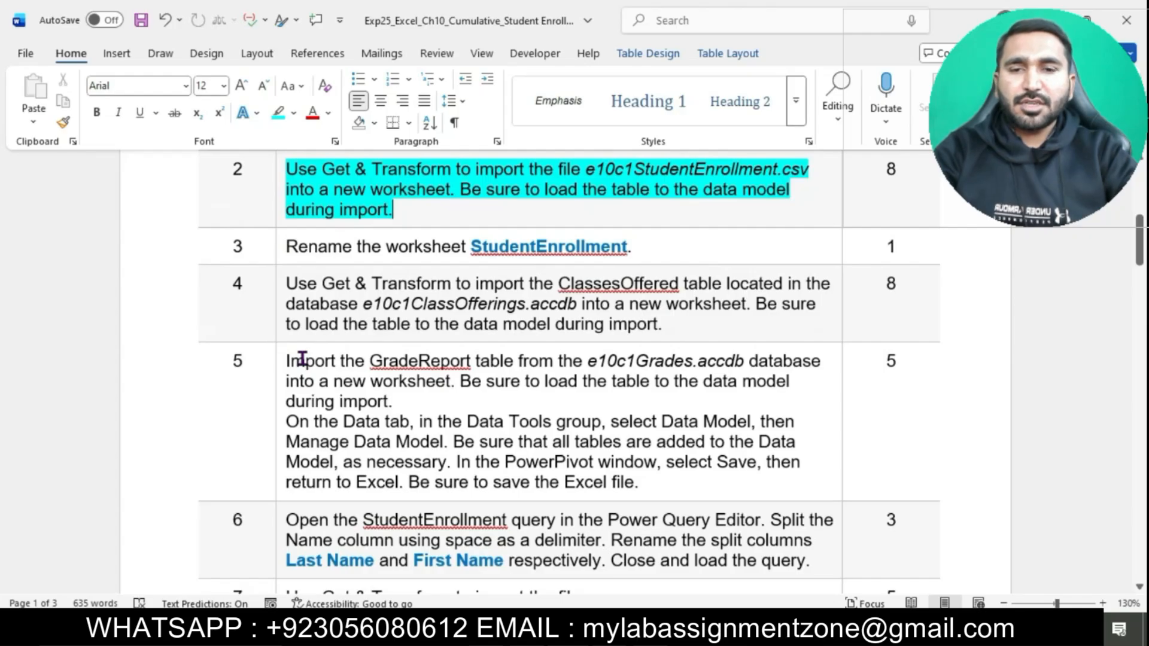
{"action": "scroll", "coordinate": [302, 358], "scroll_direction": "down", "scroll_amount": 1}
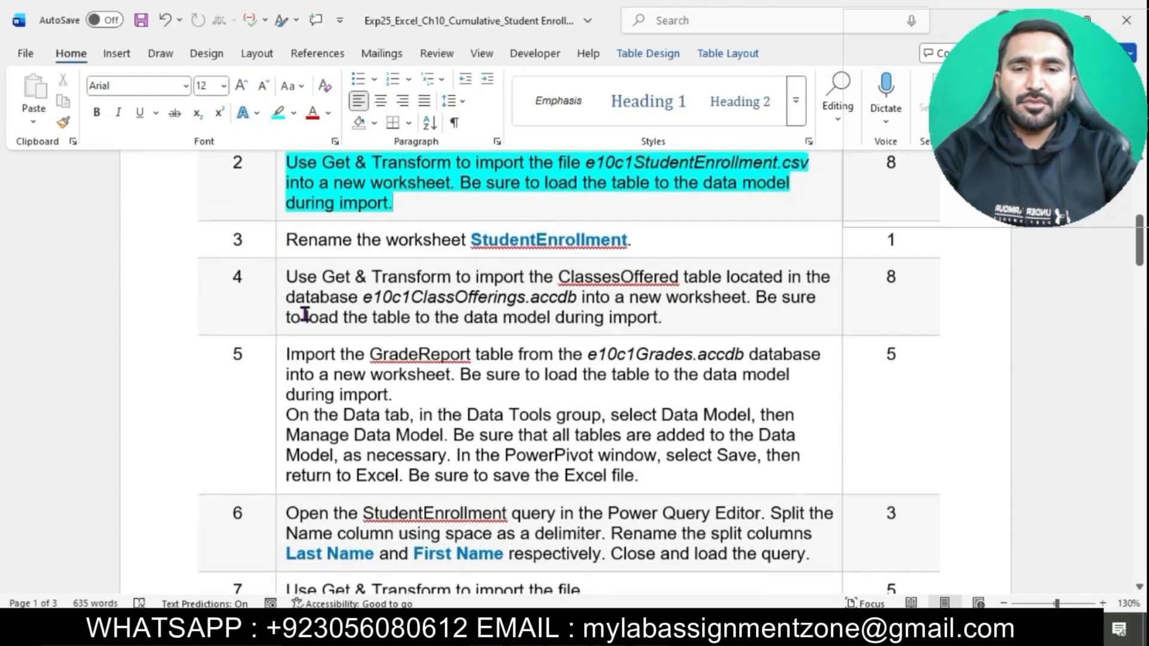
{"action": "left_click", "coordinate": [280, 242]}
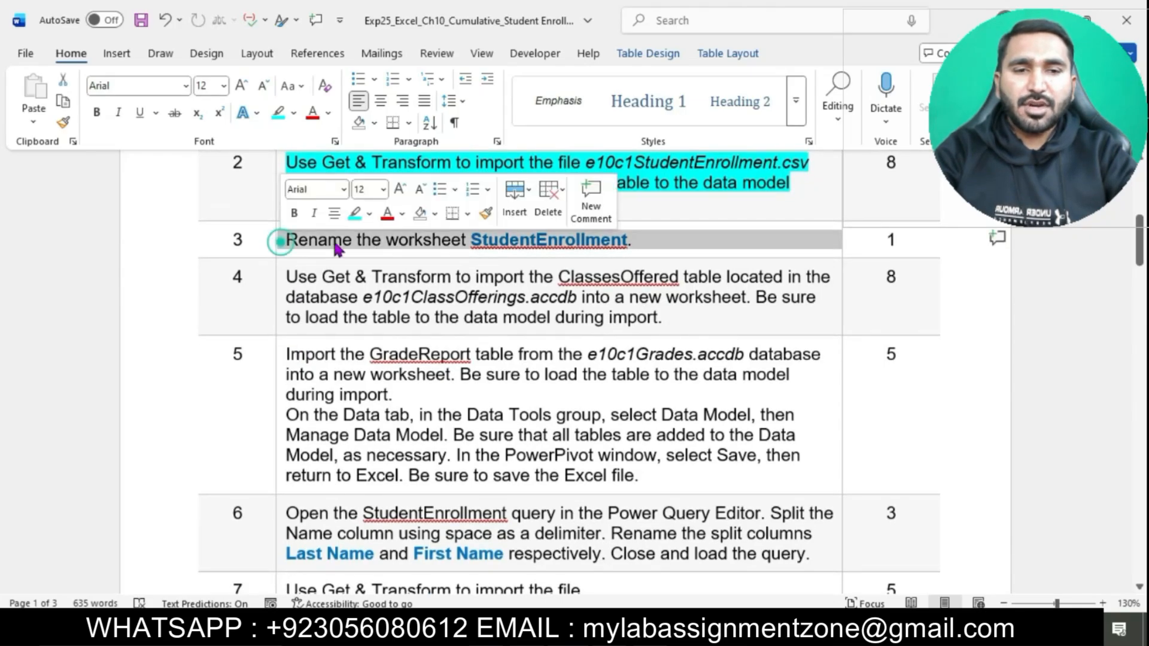
{"action": "left_click", "coordinate": [354, 214]}
{"action": "left_click", "coordinate": [372, 239]}
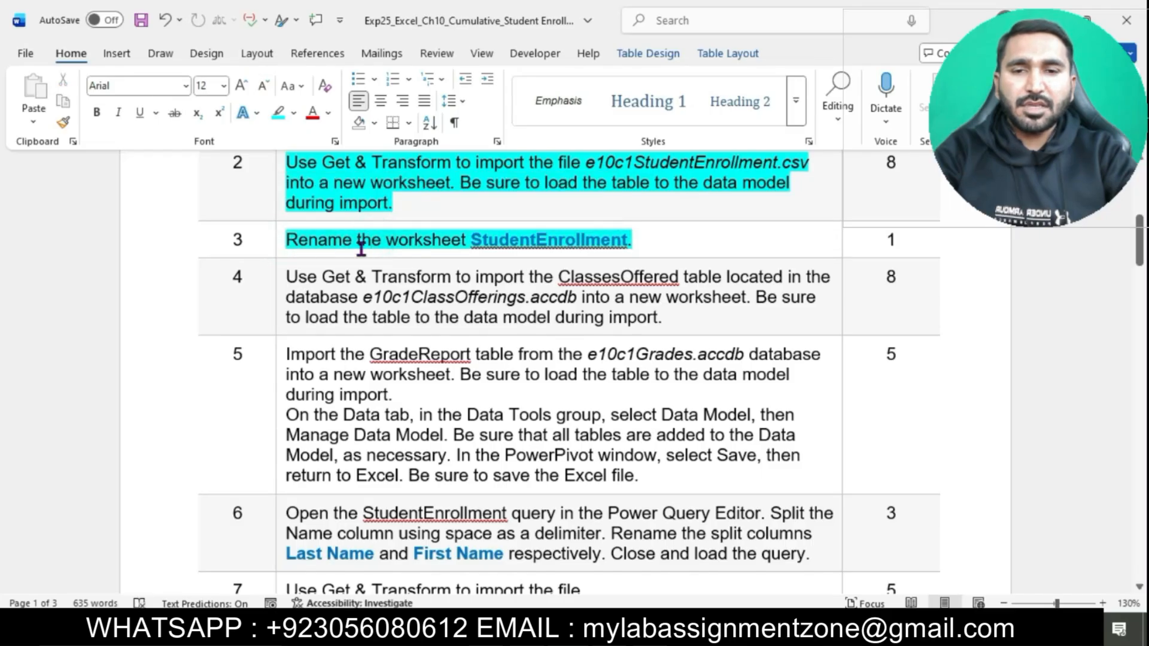
Step: Copy the worksheet name StudentEnrollment from the step 3 instruction
{"action": "double_click", "coordinate": [477, 242]}
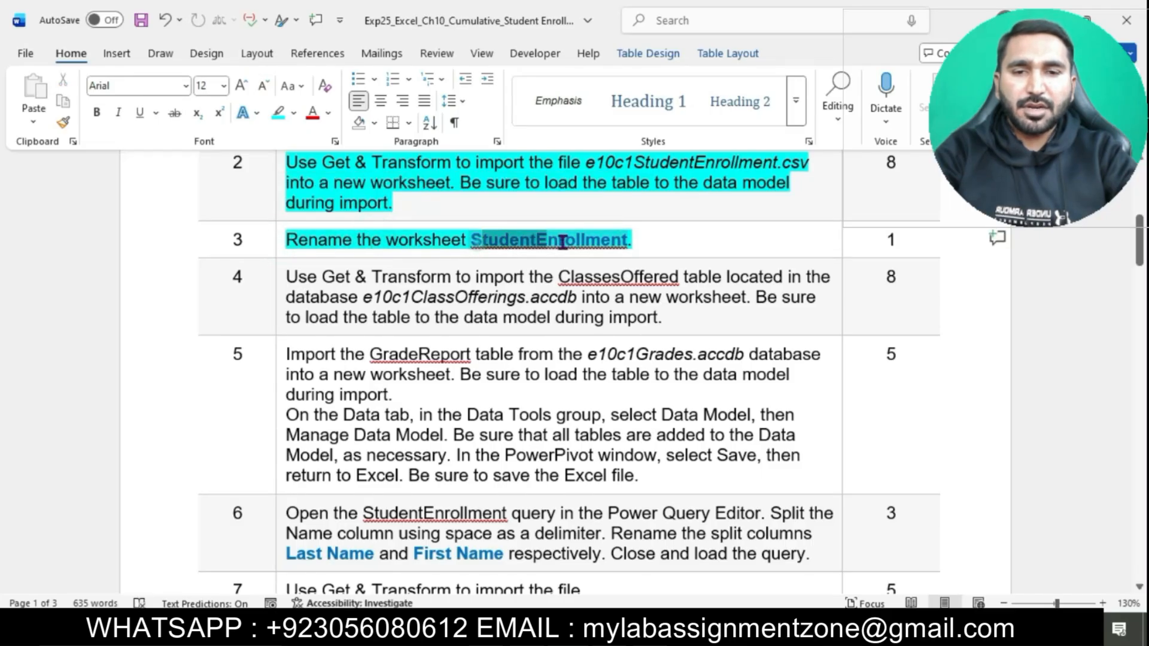
{"action": "left_click_drag", "start_coordinate": [473, 243], "coordinate": [629, 242]}
{"action": "key", "text": "ctrl+c"}
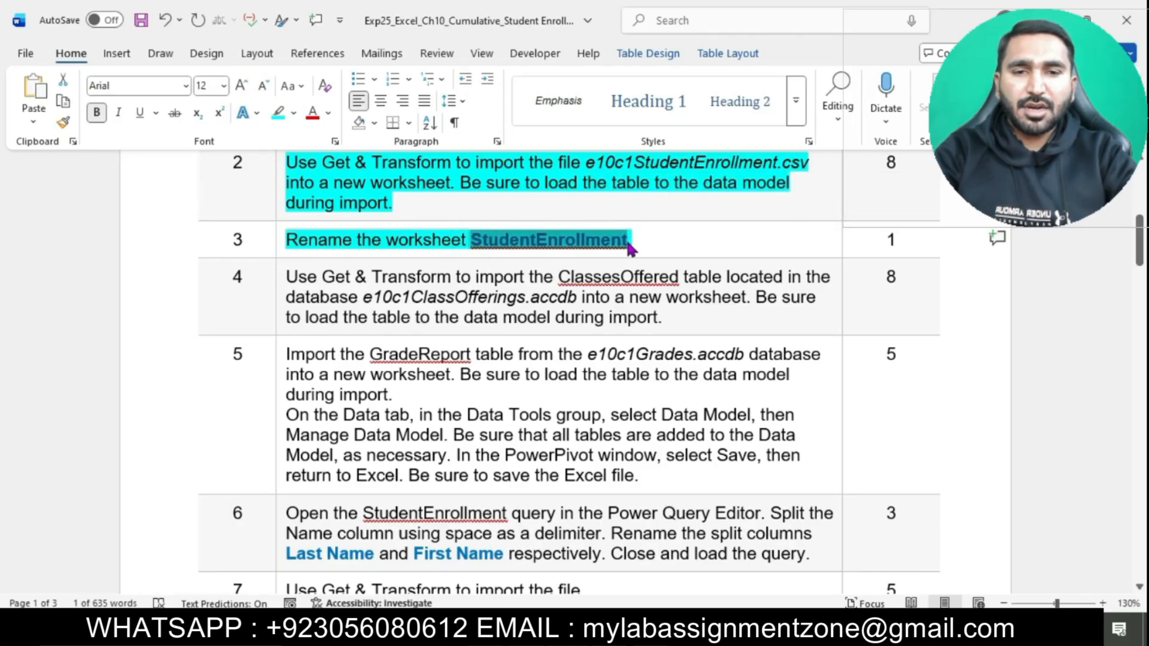
Step: Switch to Excel and rename the e10c1StudentEnrollment2026 worksheet as StudentEnrollment
{"action": "key", "text": "alt+Tab"}
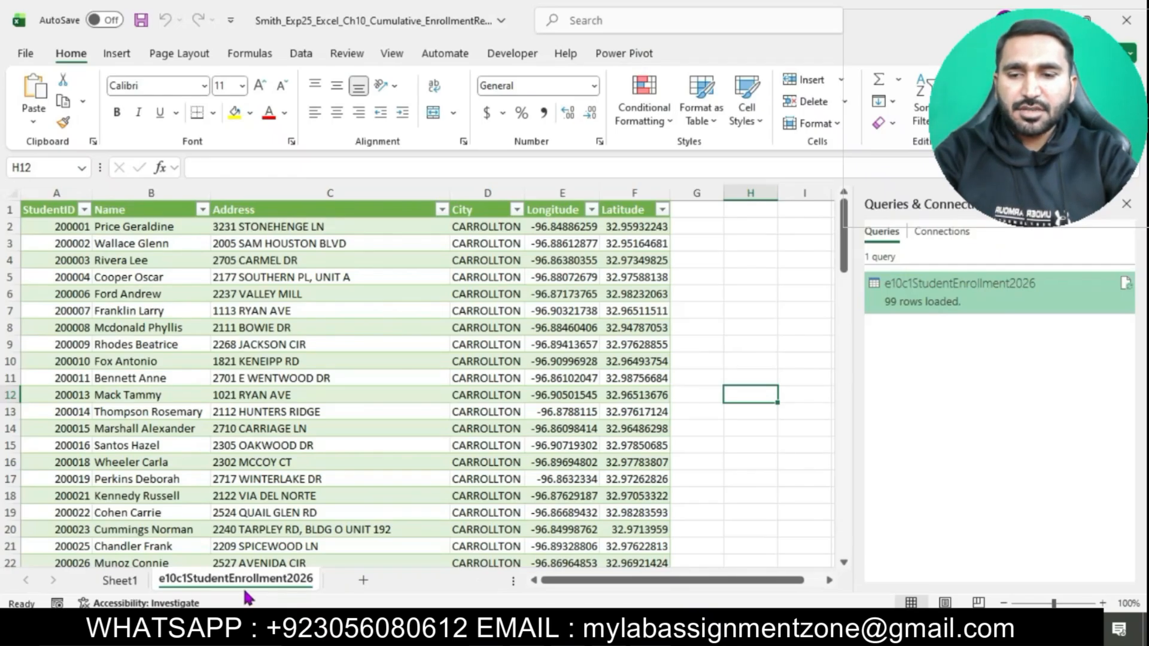
{"action": "right_click", "coordinate": [182, 587]}
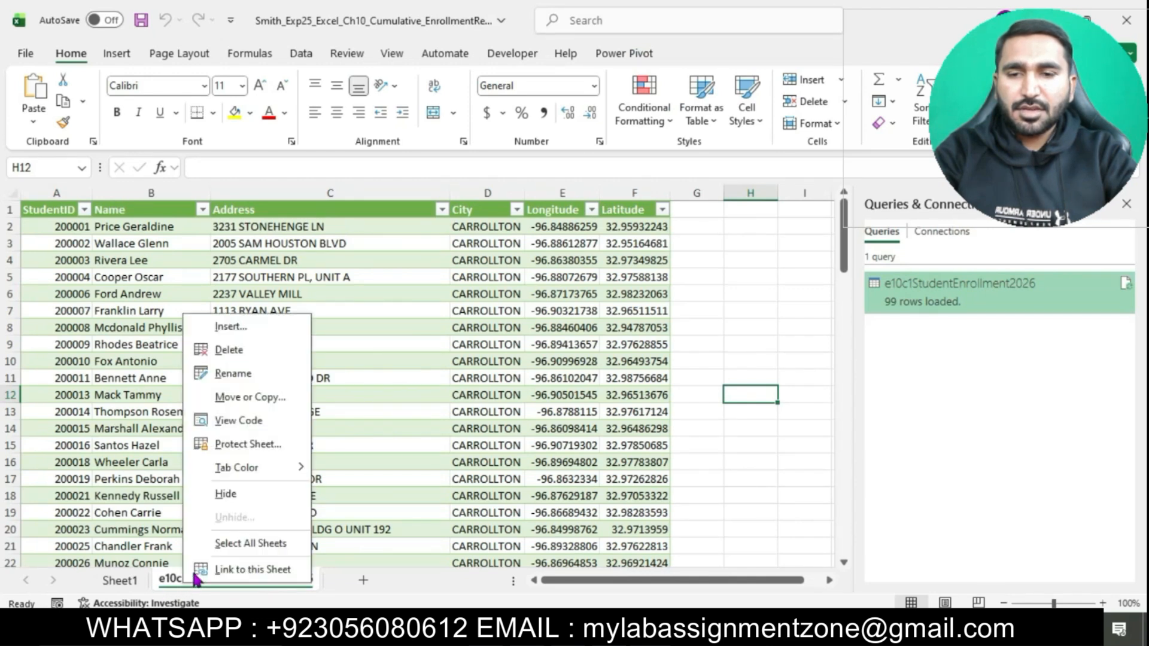
{"action": "left_click", "coordinate": [252, 374]}
{"action": "type", "text": "StudentEnrollment"}
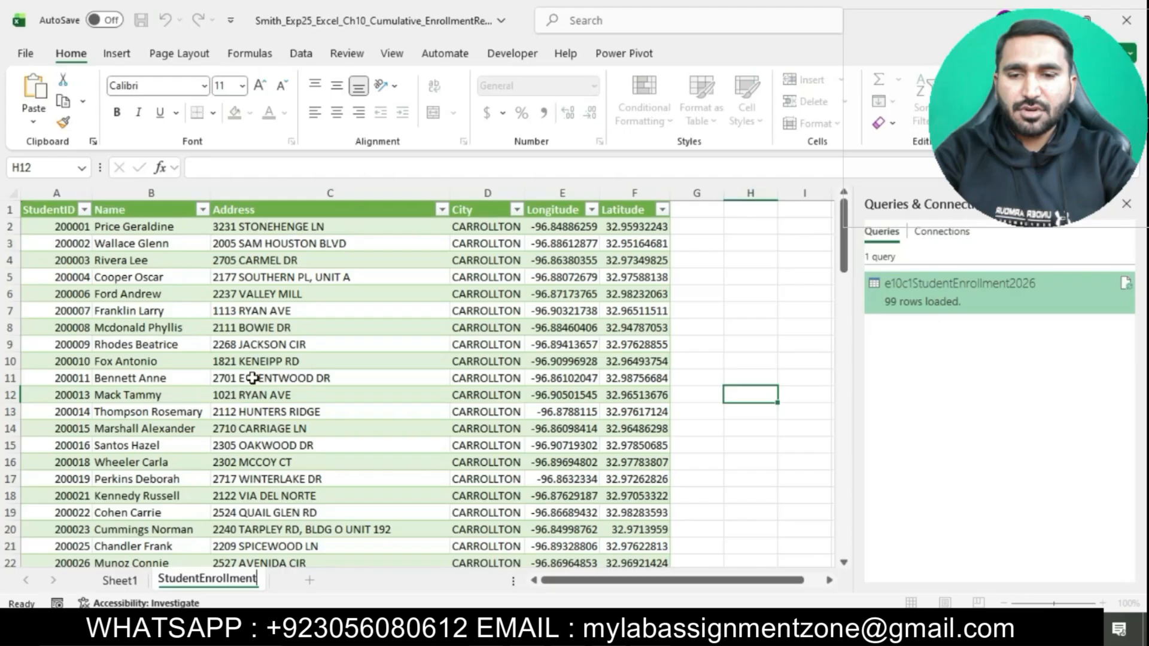
{"action": "left_click", "coordinate": [785, 497]}
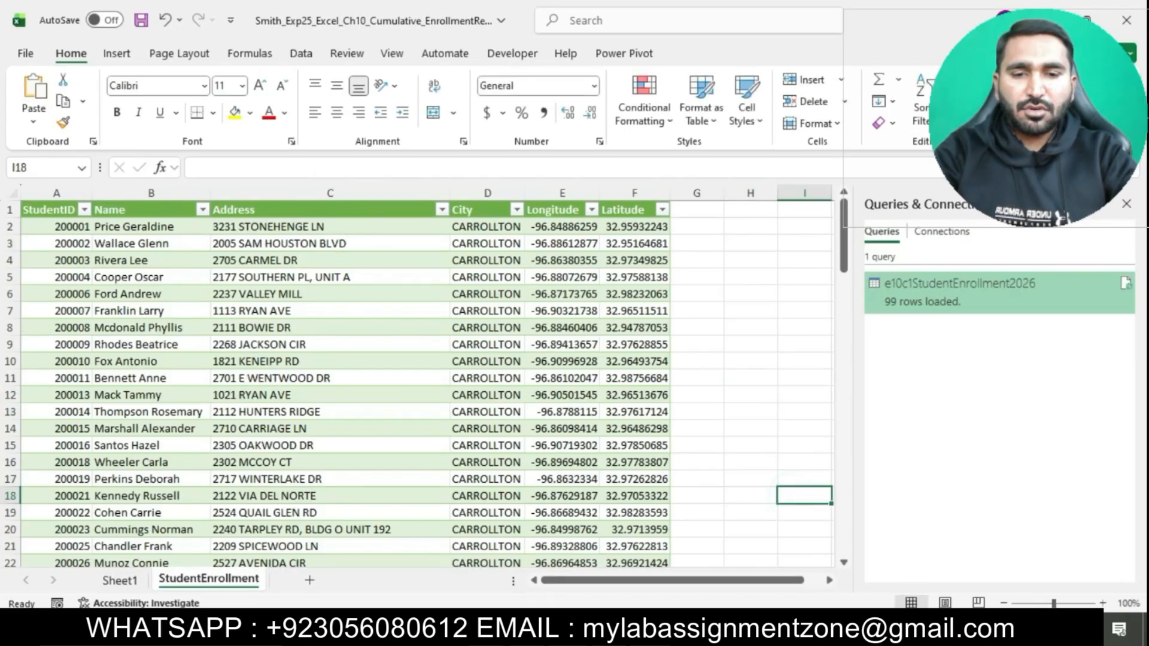
Step: Switch to the Word instructions, highlight the step 4 text in turquoise, and select its ClassesOffered import sentence
{"action": "left_click", "coordinate": [590, 628]}
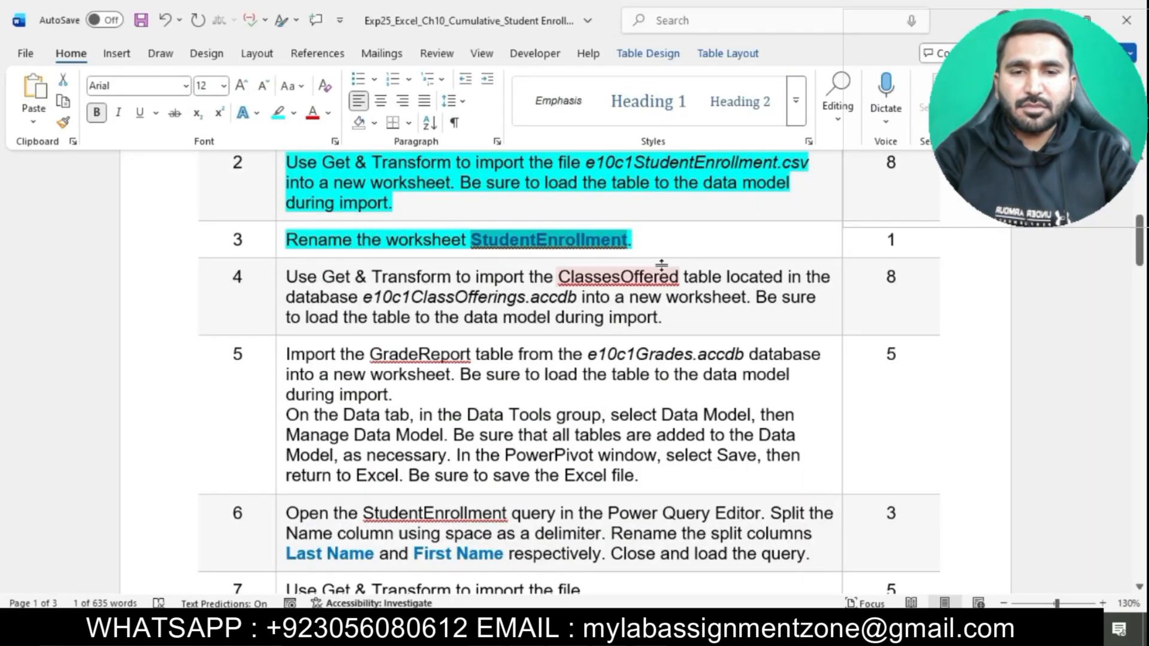
{"action": "scroll", "coordinate": [662, 264], "scroll_direction": "down", "scroll_amount": 3}
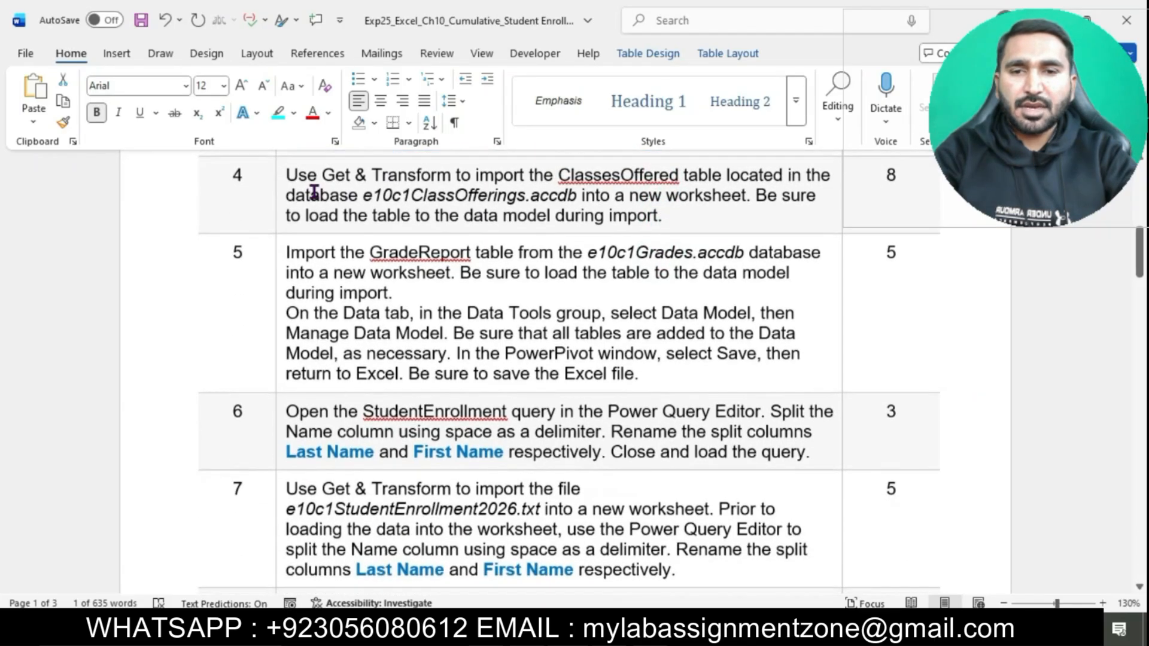
{"action": "left_click", "coordinate": [281, 176]}
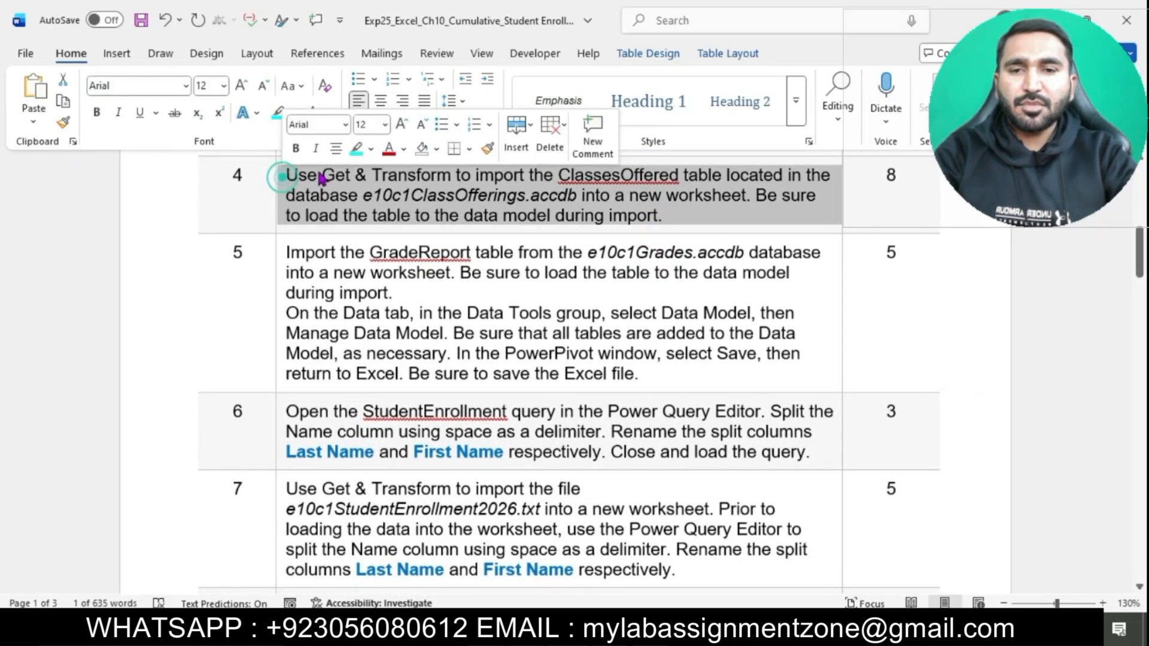
{"action": "left_click", "coordinate": [356, 148]}
{"action": "left_click", "coordinate": [372, 190]}
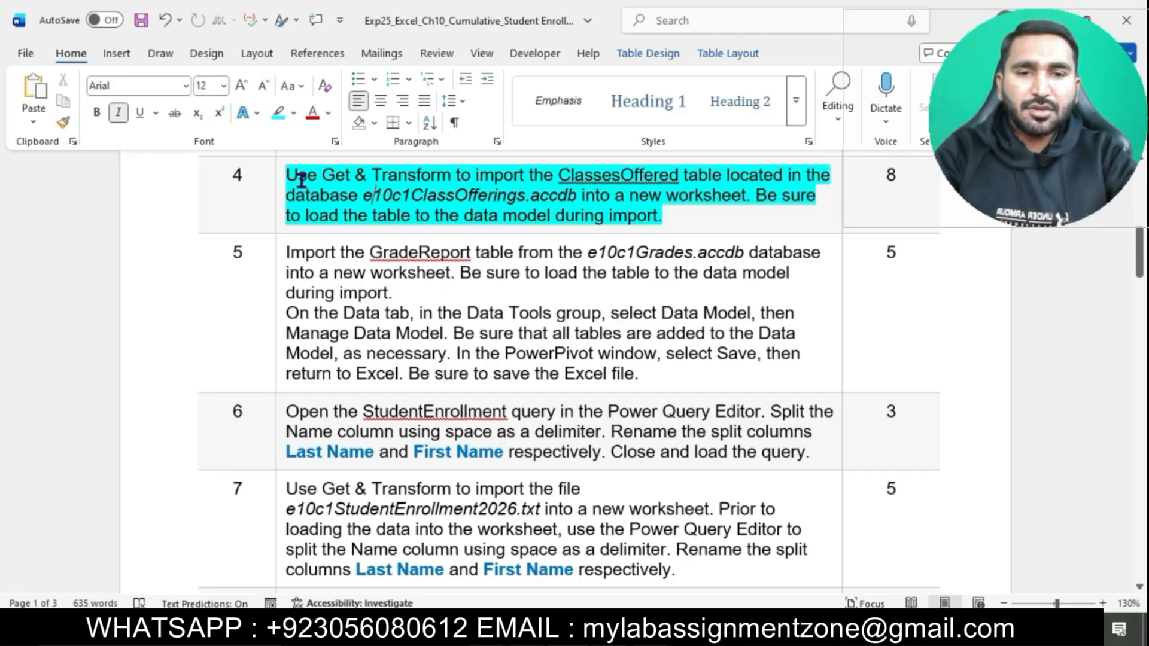
{"action": "left_click_drag", "start_coordinate": [288, 176], "coordinate": [745, 196]}
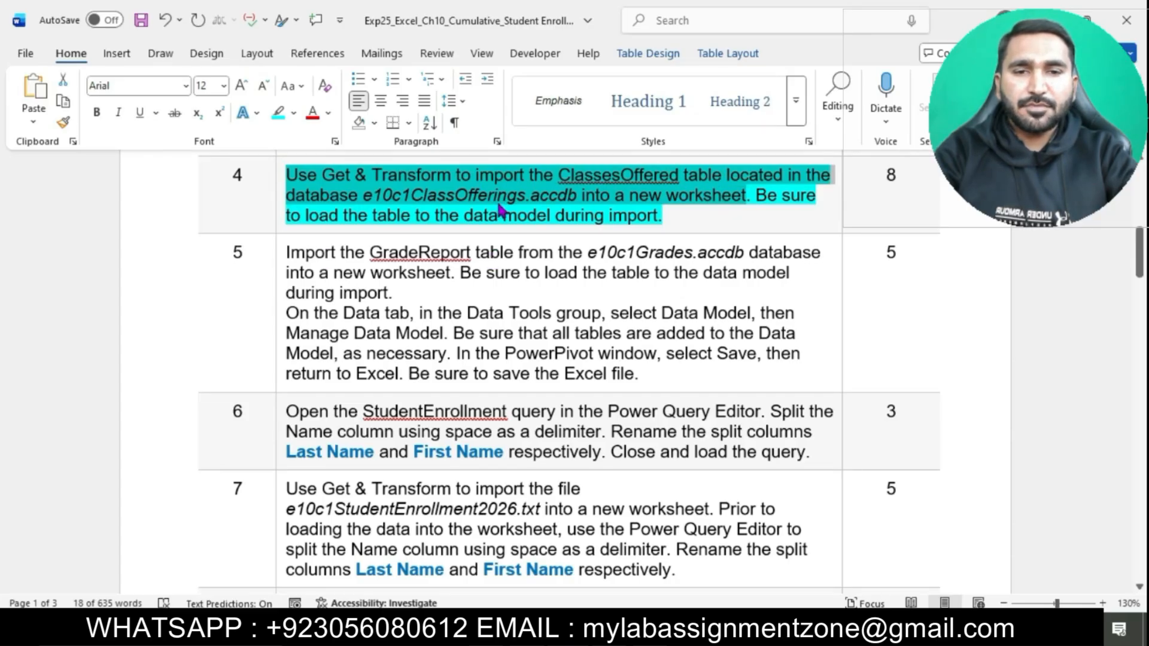
Step: Switch to Excel and start an Access database import from the e10c1ClassOfferings file
{"action": "left_click", "coordinate": [644, 626]}
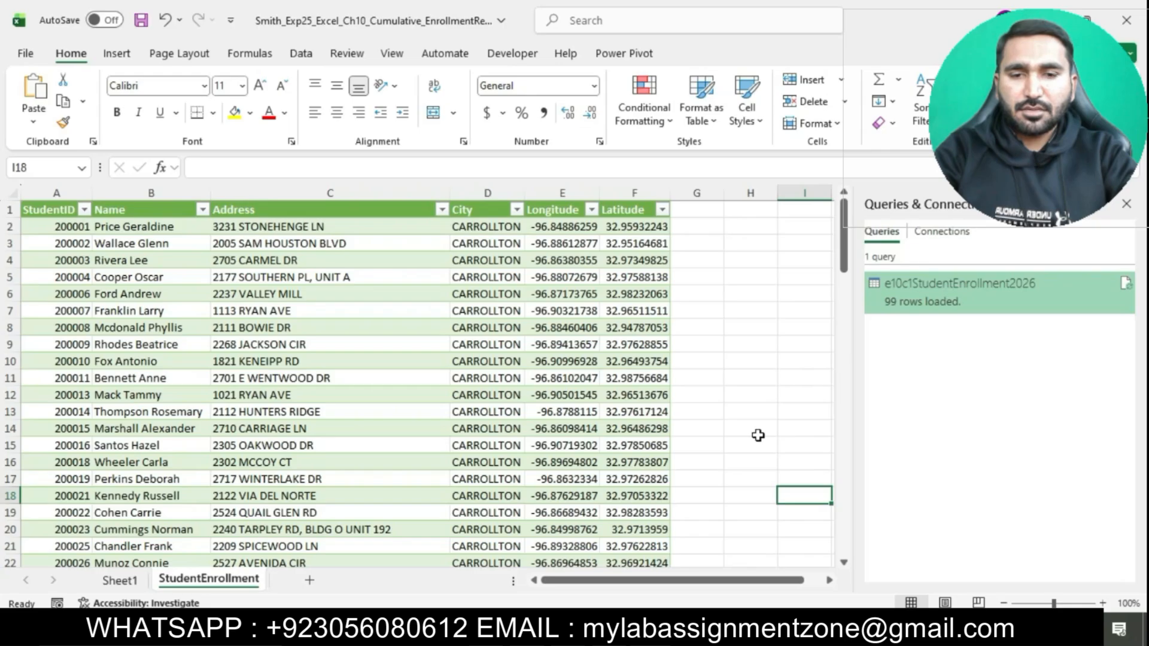
{"action": "left_click", "coordinate": [303, 55]}
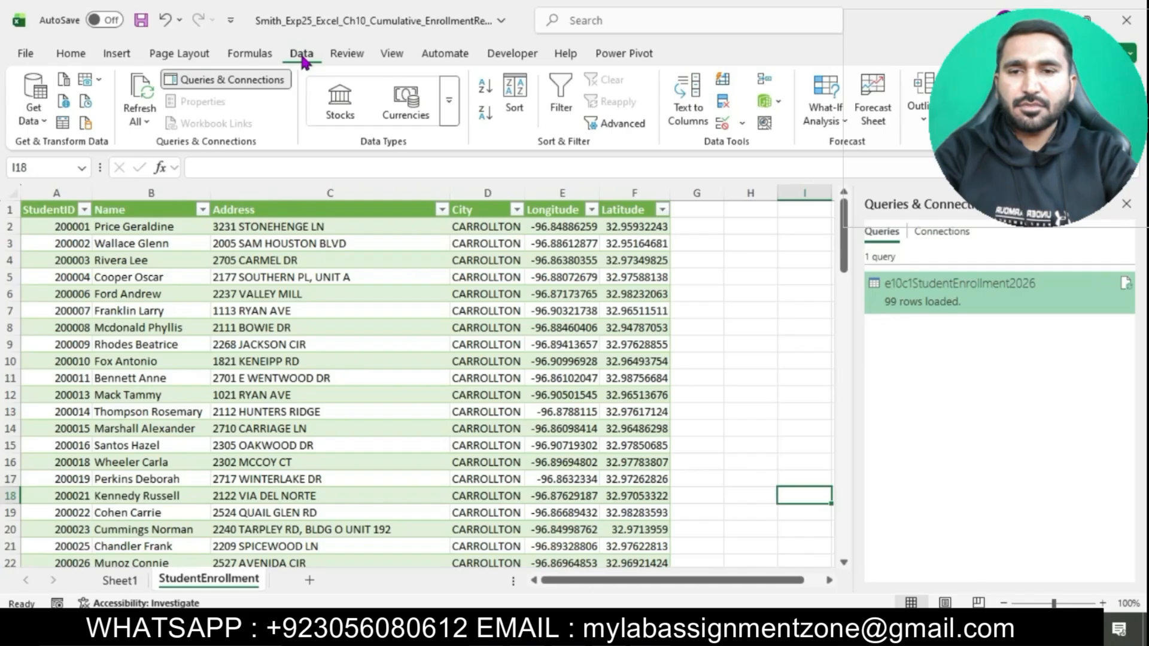
{"action": "left_click", "coordinate": [34, 121]}
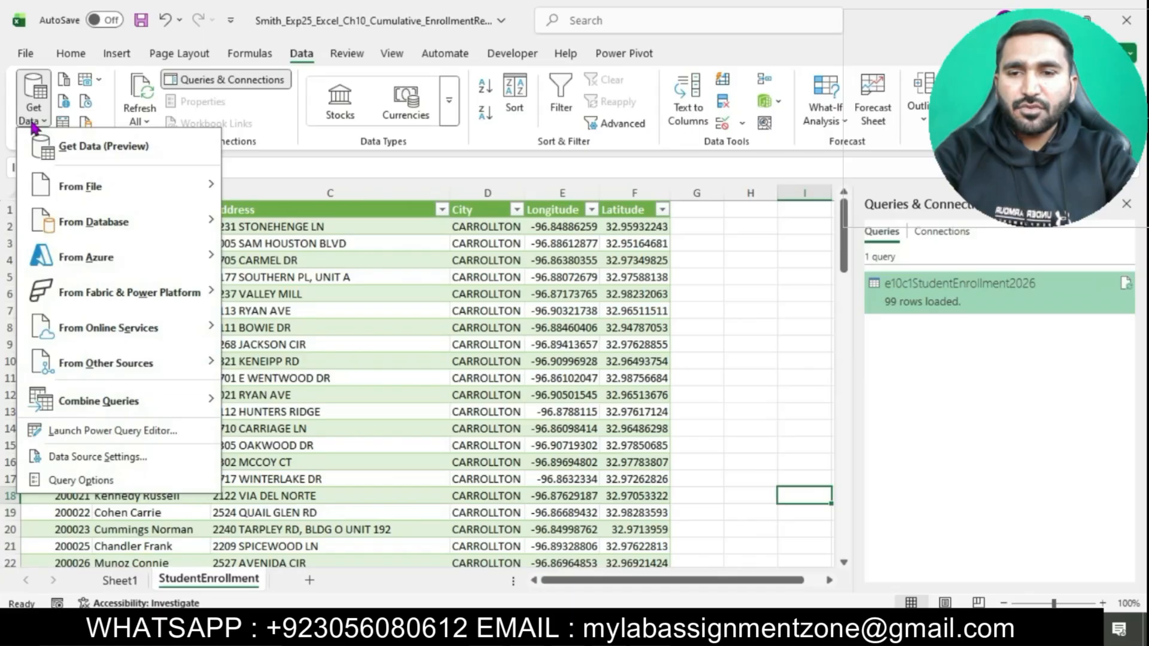
{"action": "mouse_move", "coordinate": [82, 224]}
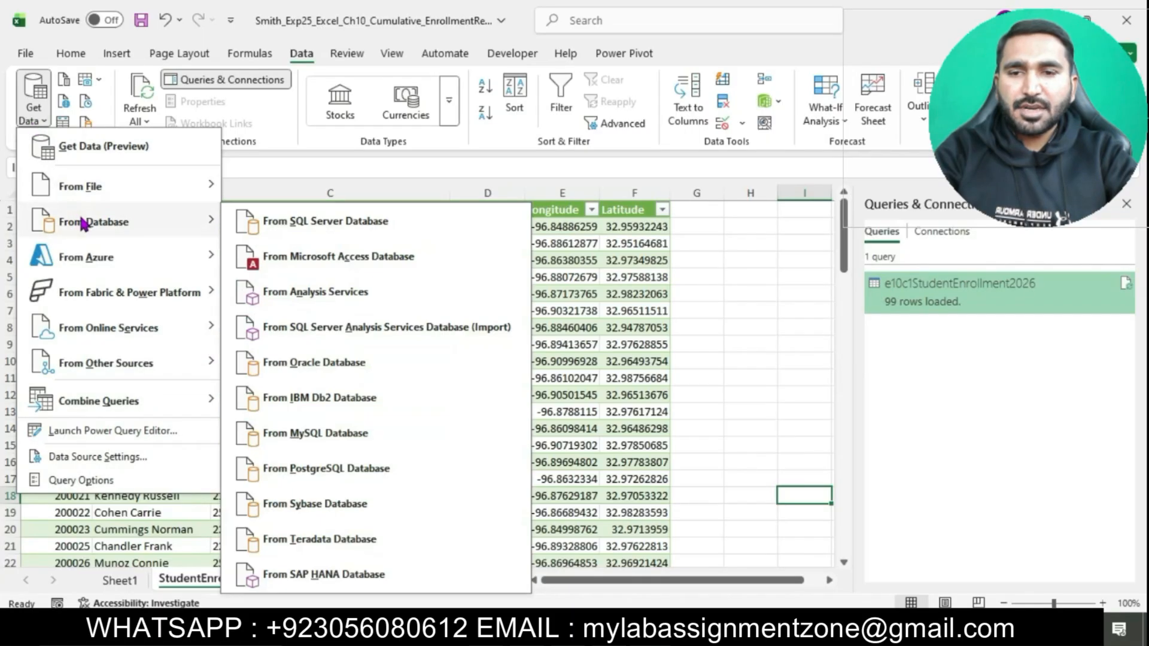
{"action": "left_click", "coordinate": [347, 261]}
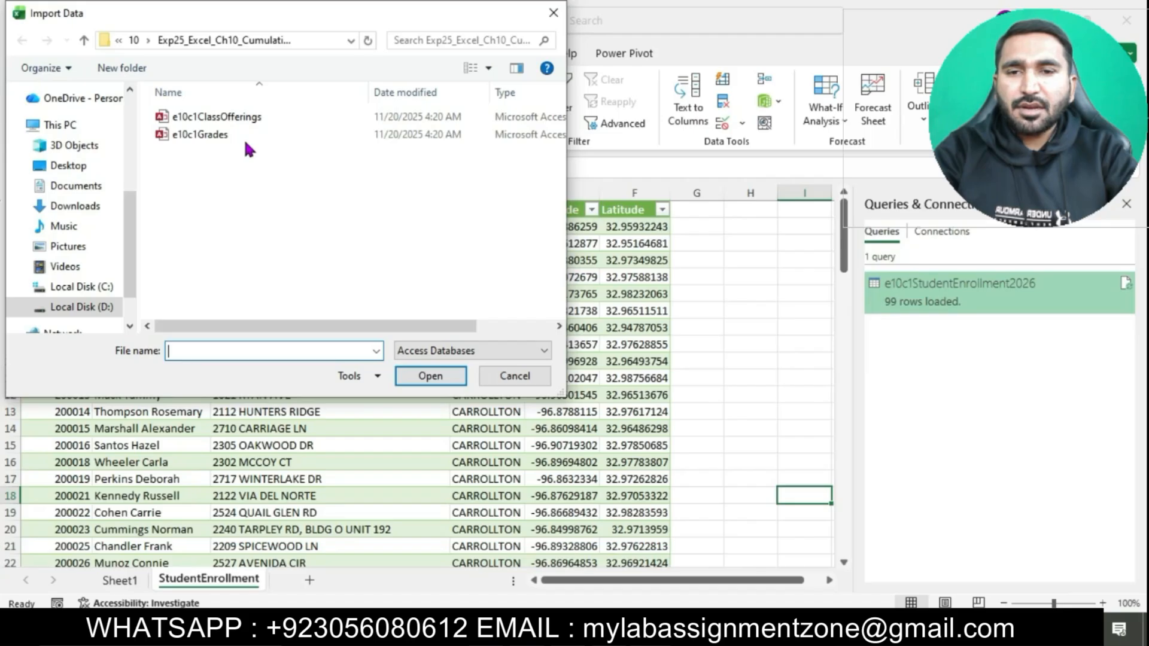
{"action": "left_click", "coordinate": [234, 118]}
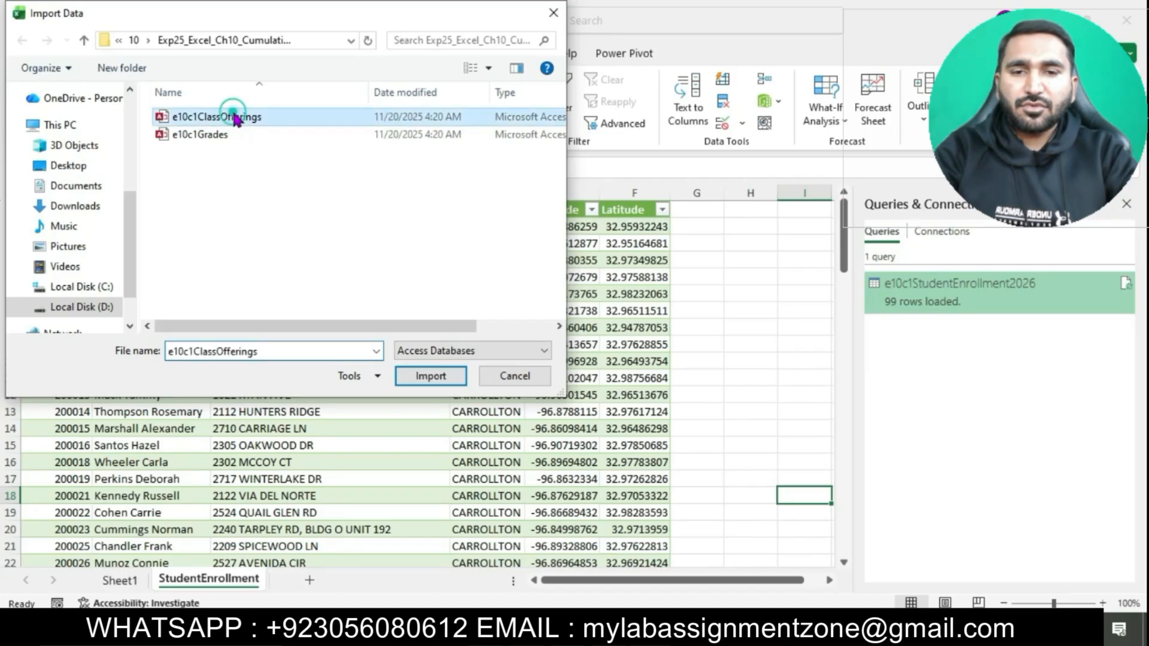
{"action": "left_click", "coordinate": [430, 375]}
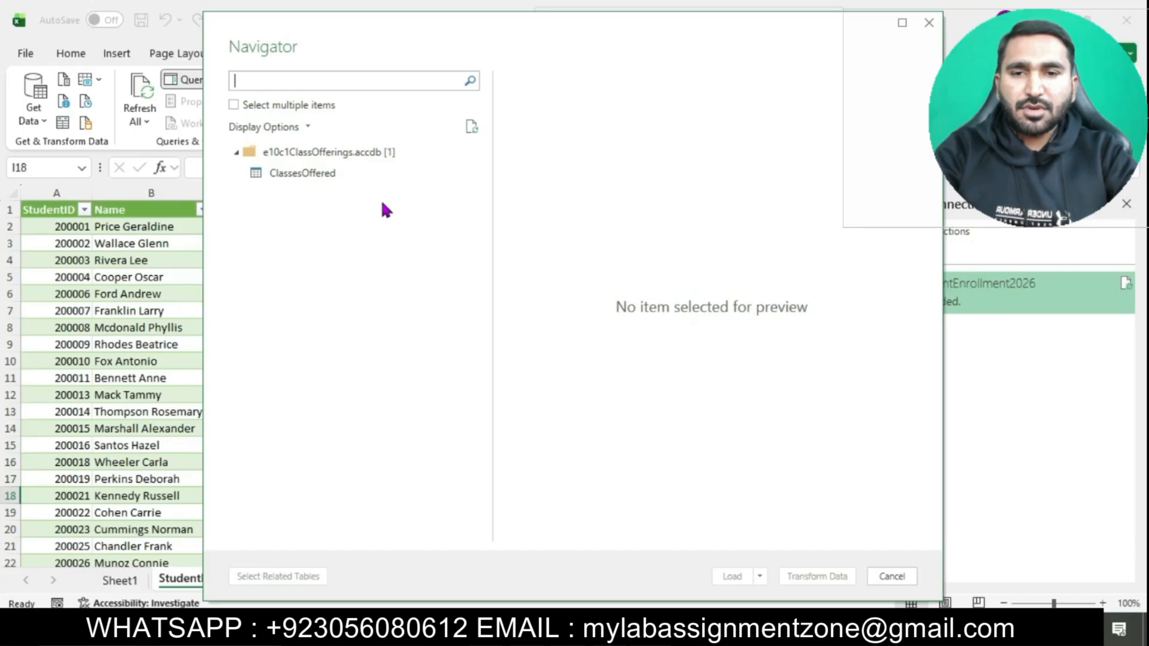
Step: Load the ClassesOffered table as a table in a new worksheet and add it to the Data Model
{"action": "left_click", "coordinate": [311, 175]}
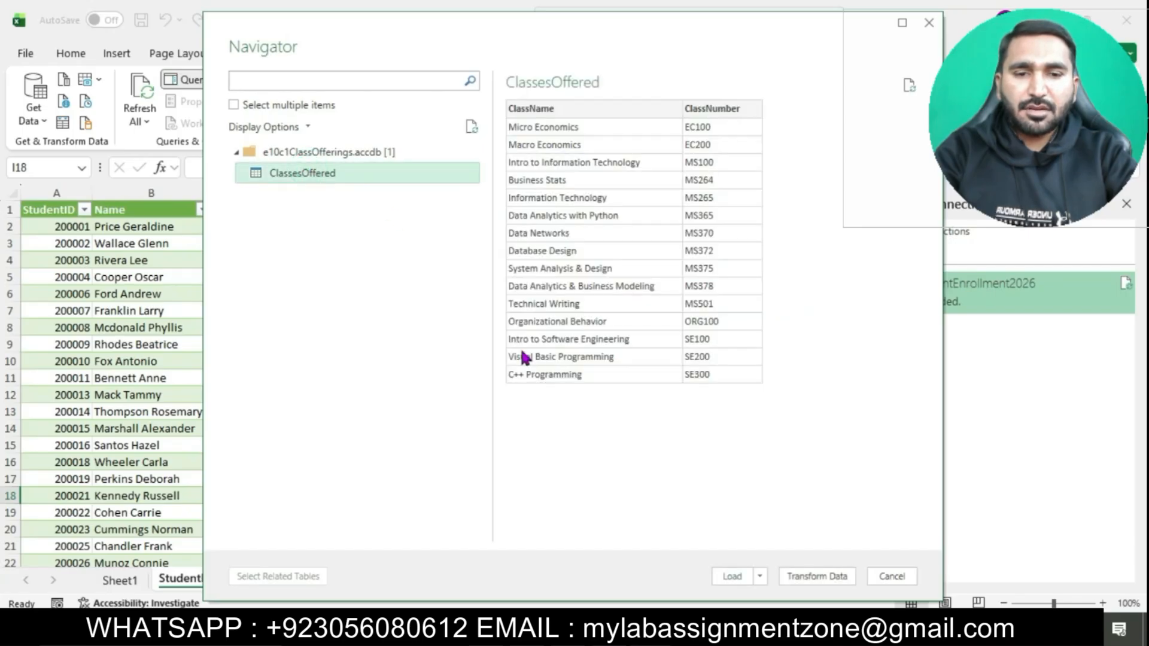
{"action": "left_click", "coordinate": [760, 577]}
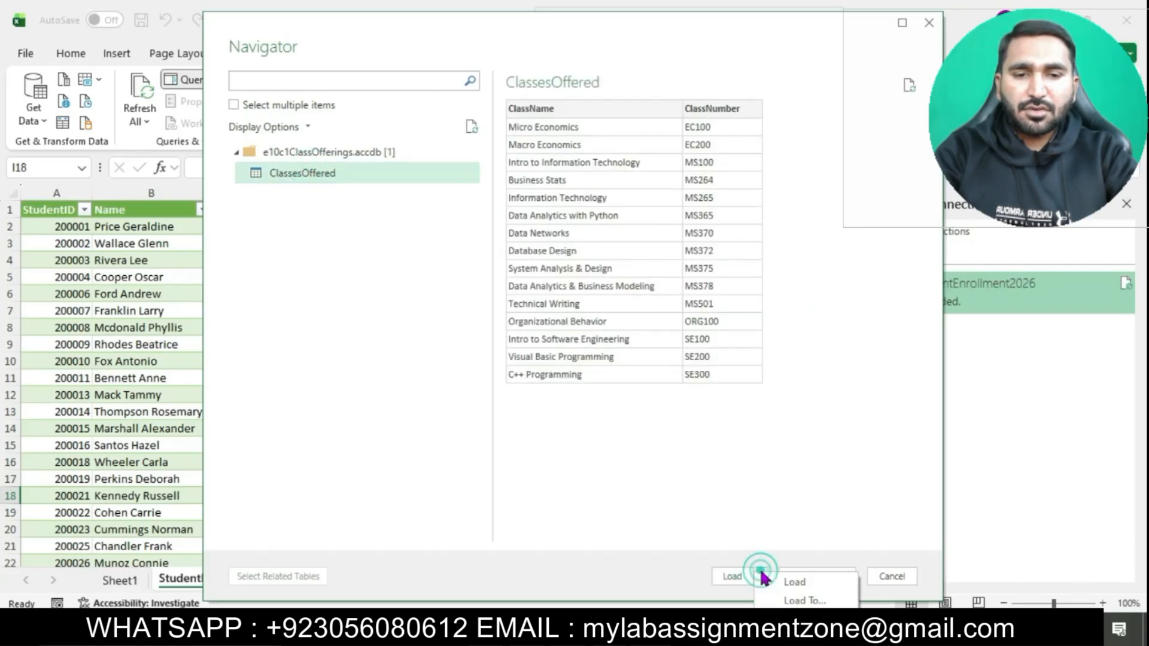
{"action": "left_click", "coordinate": [805, 600]}
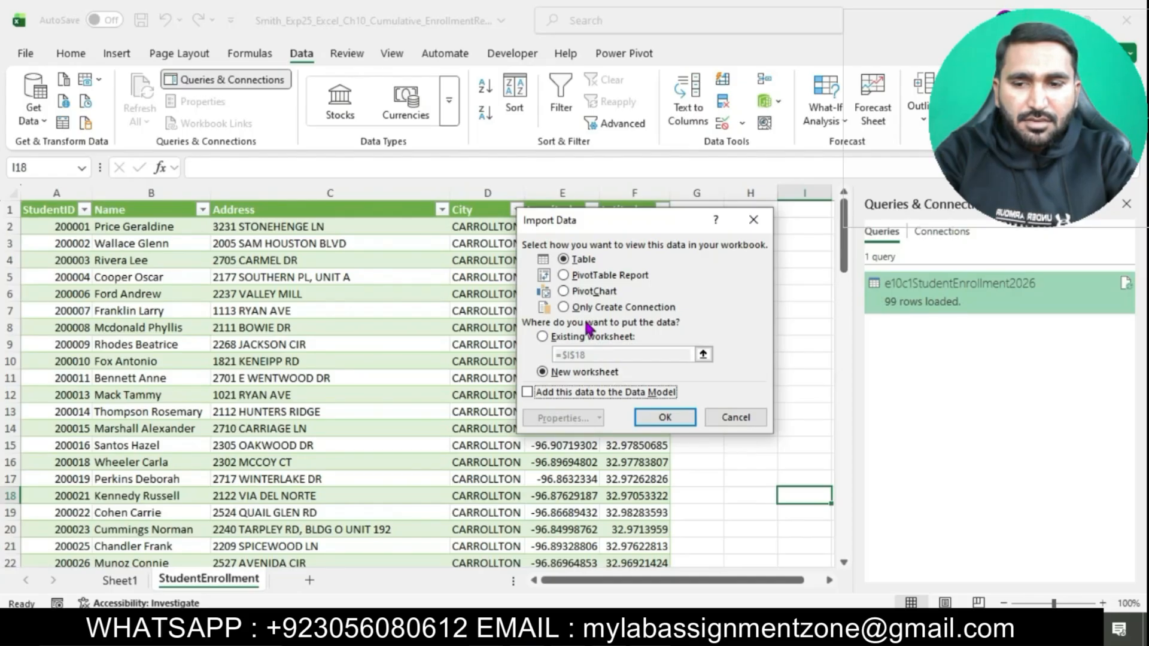
{"action": "left_click", "coordinate": [526, 393]}
{"action": "left_click", "coordinate": [666, 417]}
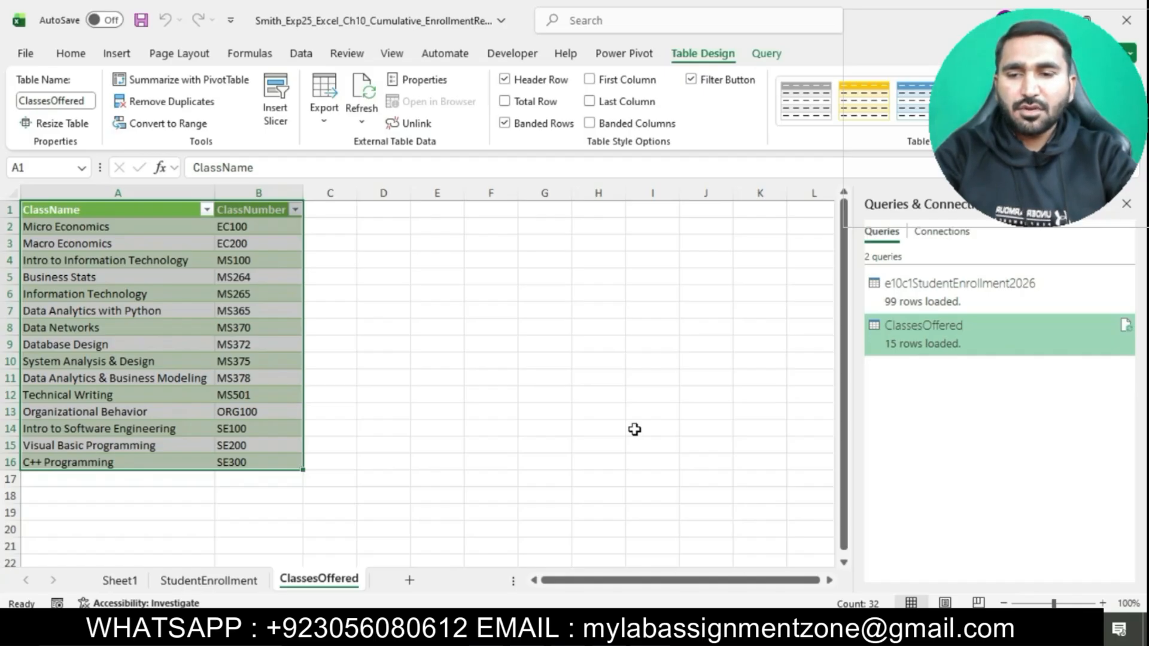
Step: Switch to the Word instructions, highlight the step 5 text in turquoise, and select its GradeReport import sentence
{"action": "left_click", "coordinate": [582, 629]}
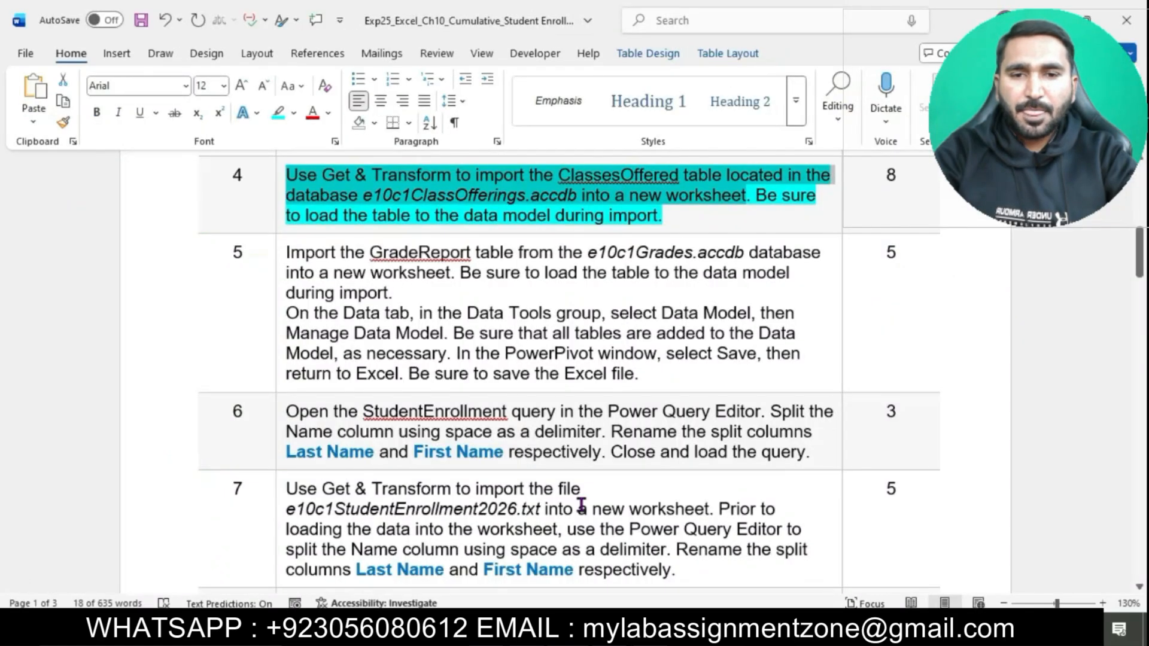
{"action": "left_click", "coordinate": [608, 215]}
{"action": "scroll", "coordinate": [607, 217], "scroll_direction": "down", "scroll_amount": 1}
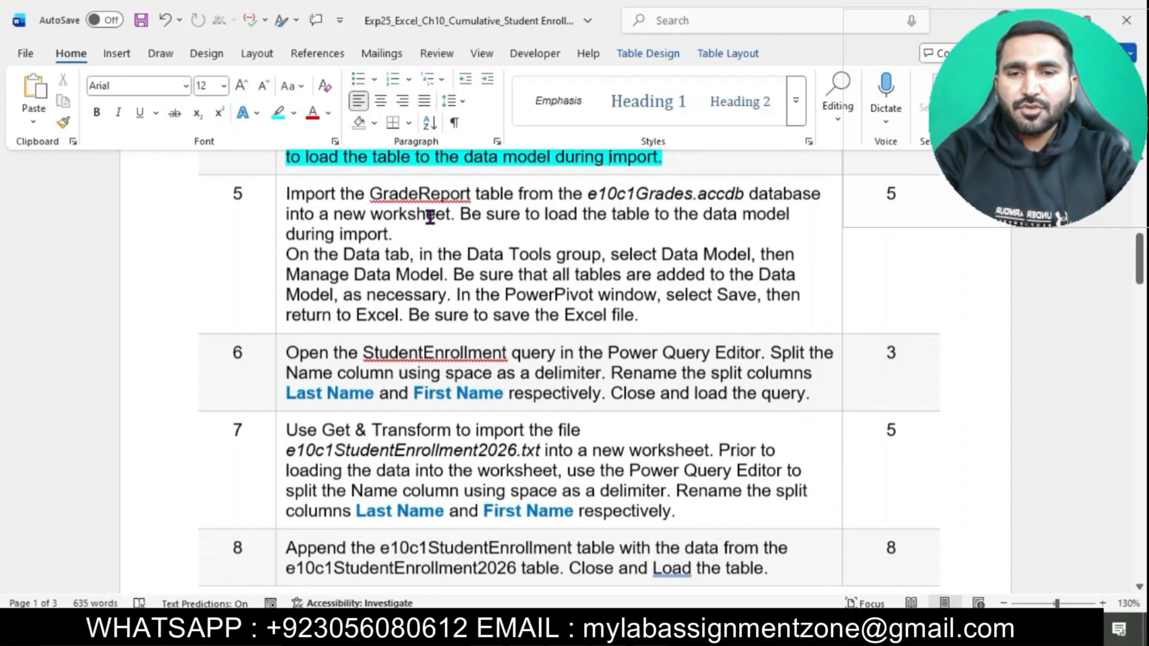
{"action": "left_click", "coordinate": [274, 198]}
{"action": "left_click", "coordinate": [274, 198]}
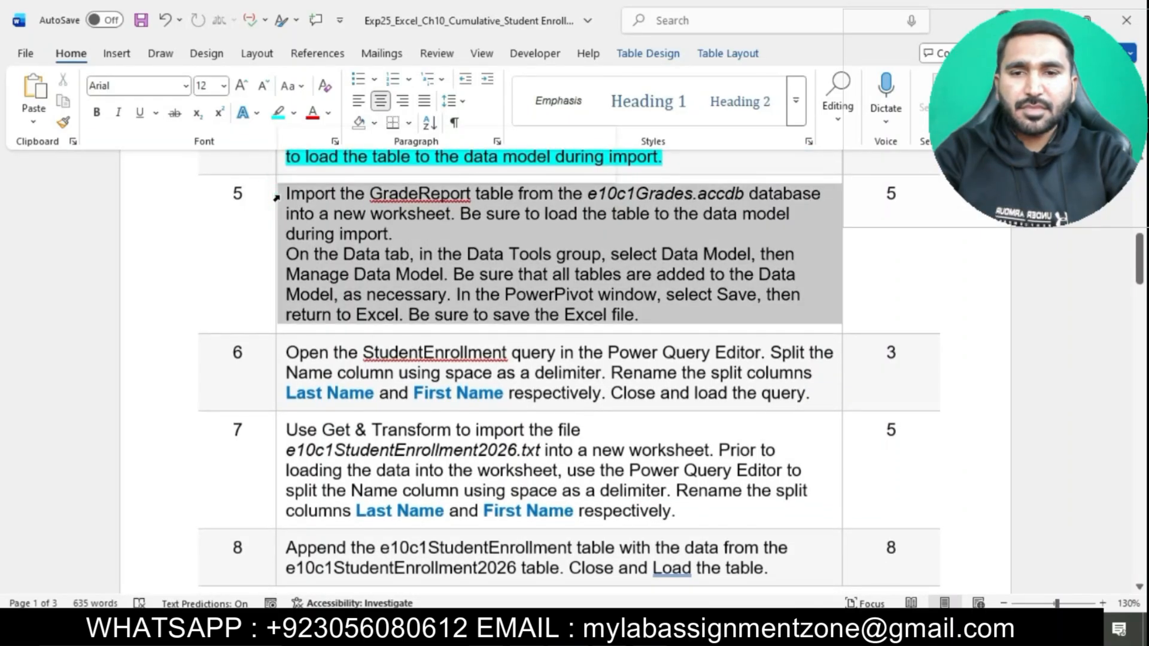
{"action": "left_click", "coordinate": [354, 171]}
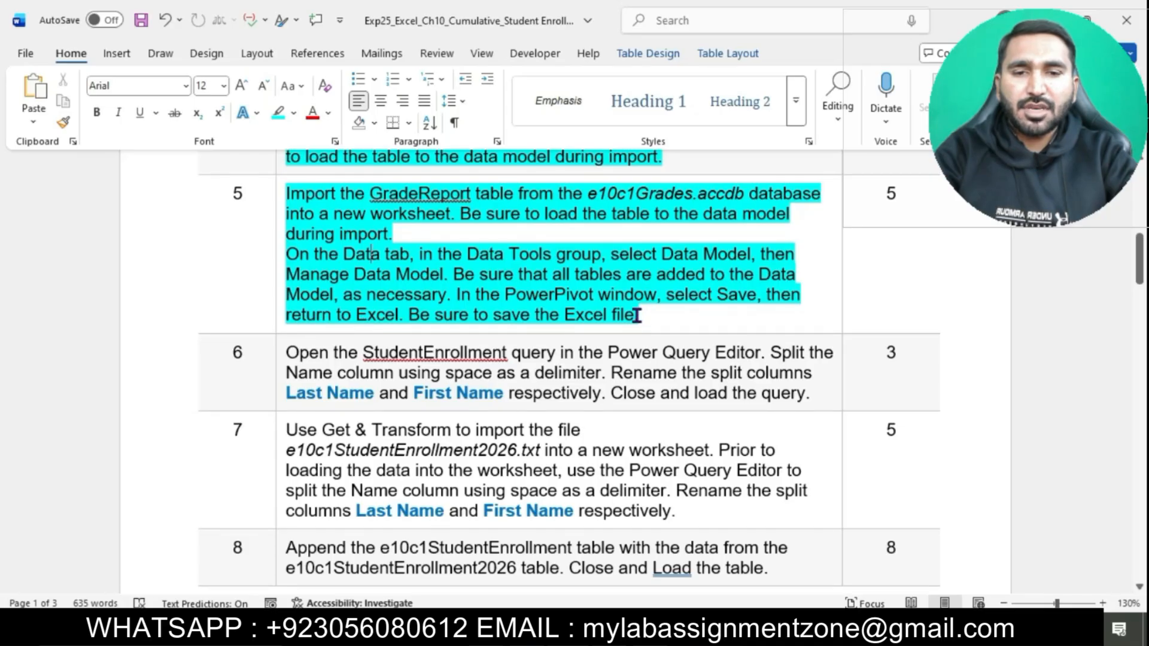
{"action": "left_click_drag", "start_coordinate": [296, 194], "coordinate": [422, 220]}
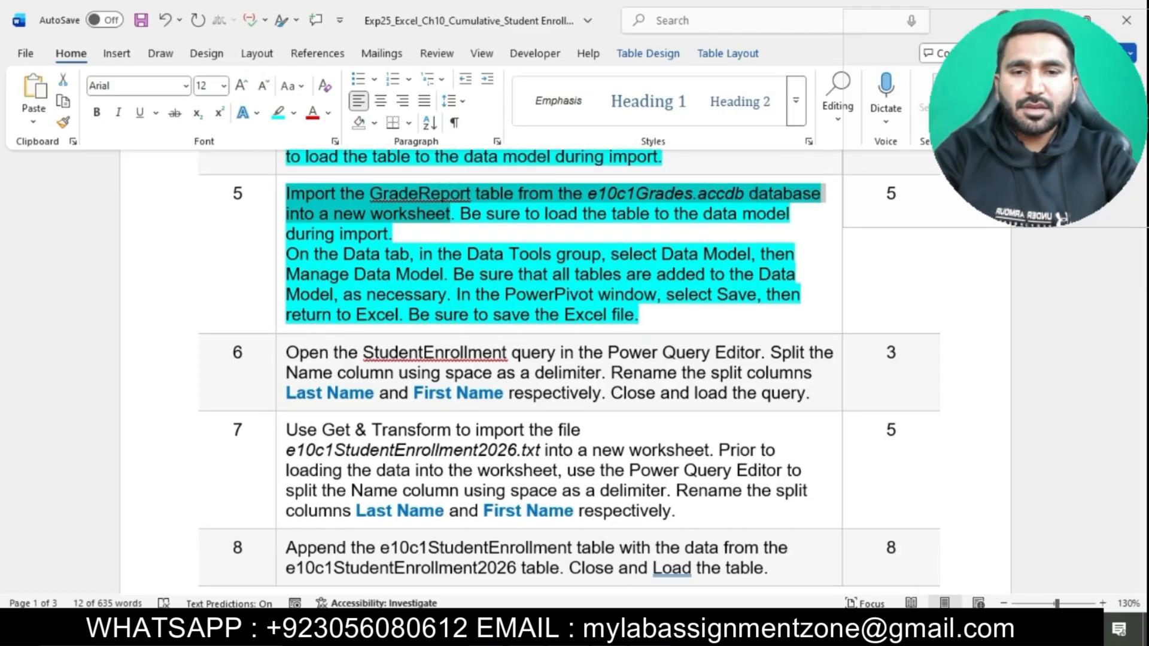
Step: Switch to Excel and start an Access database import from the e10c1Grades file
{"action": "key", "text": "alt+Tab"}
{"action": "left_click", "coordinate": [441, 311]}
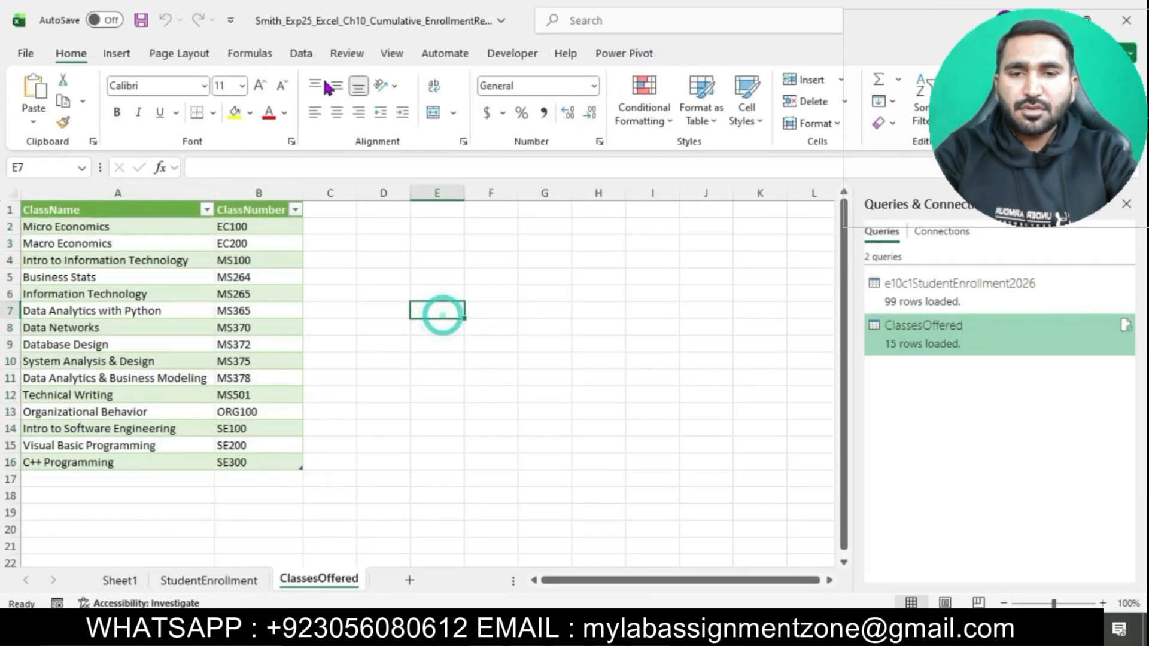
{"action": "left_click", "coordinate": [303, 55]}
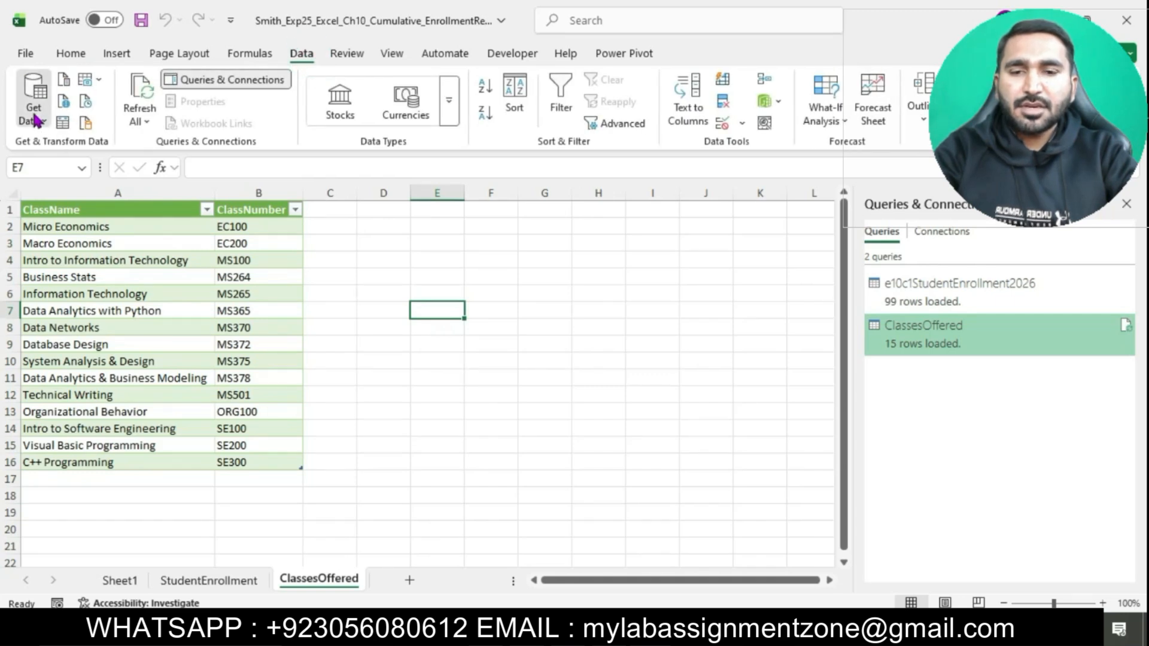
{"action": "left_click", "coordinate": [37, 122]}
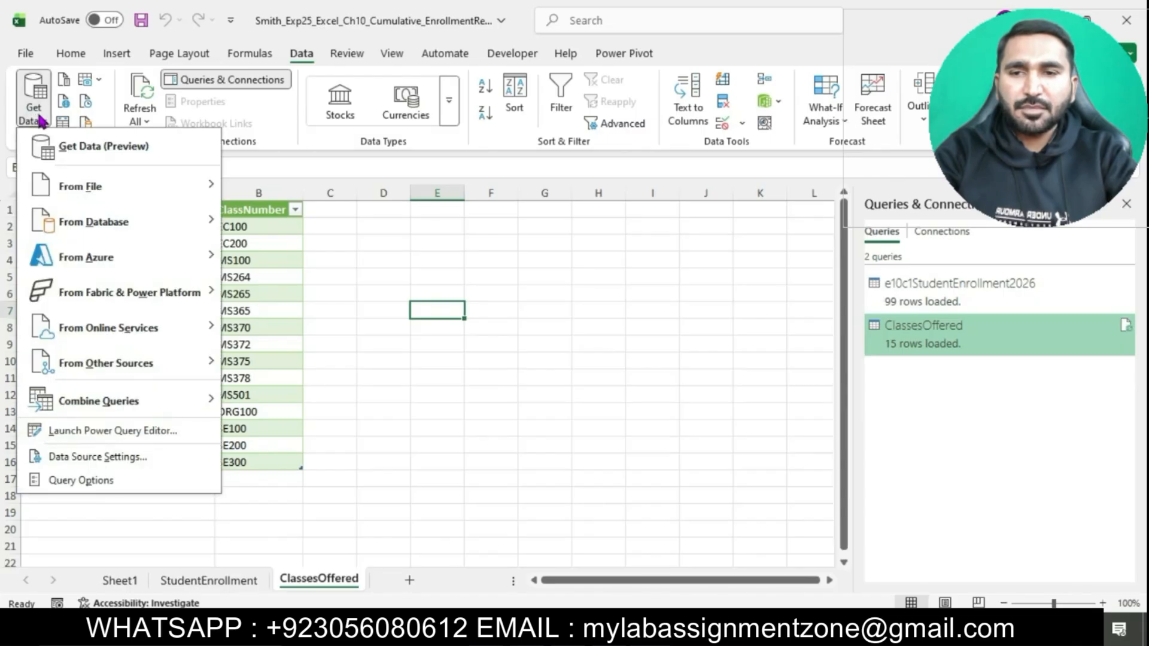
{"action": "mouse_move", "coordinate": [98, 225]}
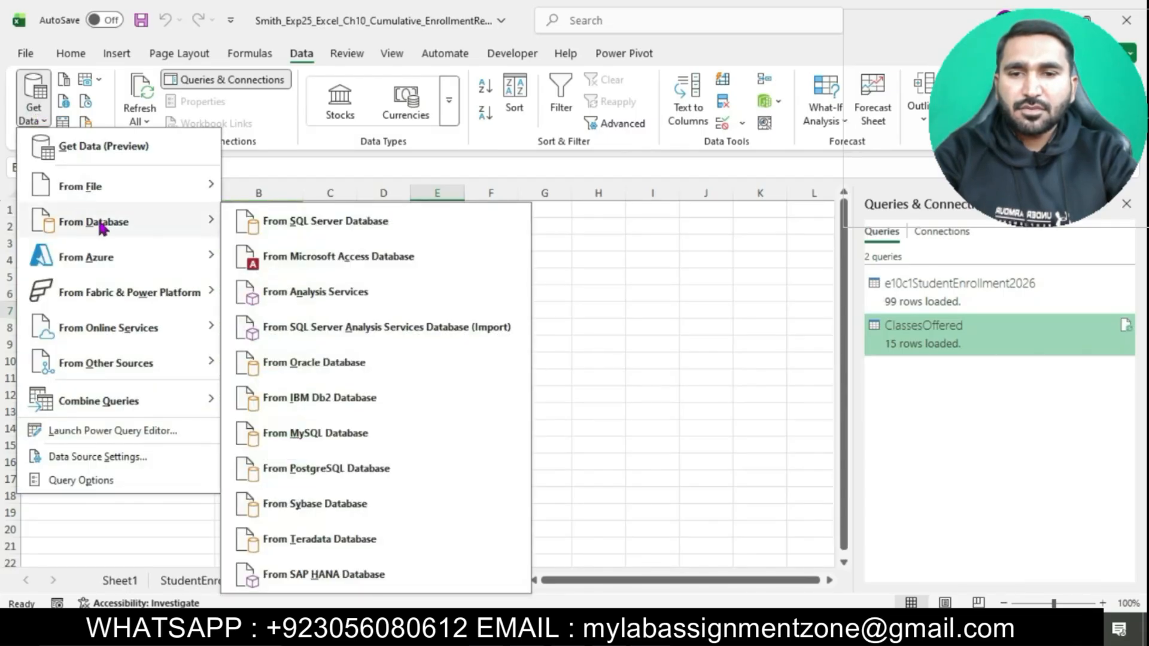
{"action": "left_click", "coordinate": [313, 269]}
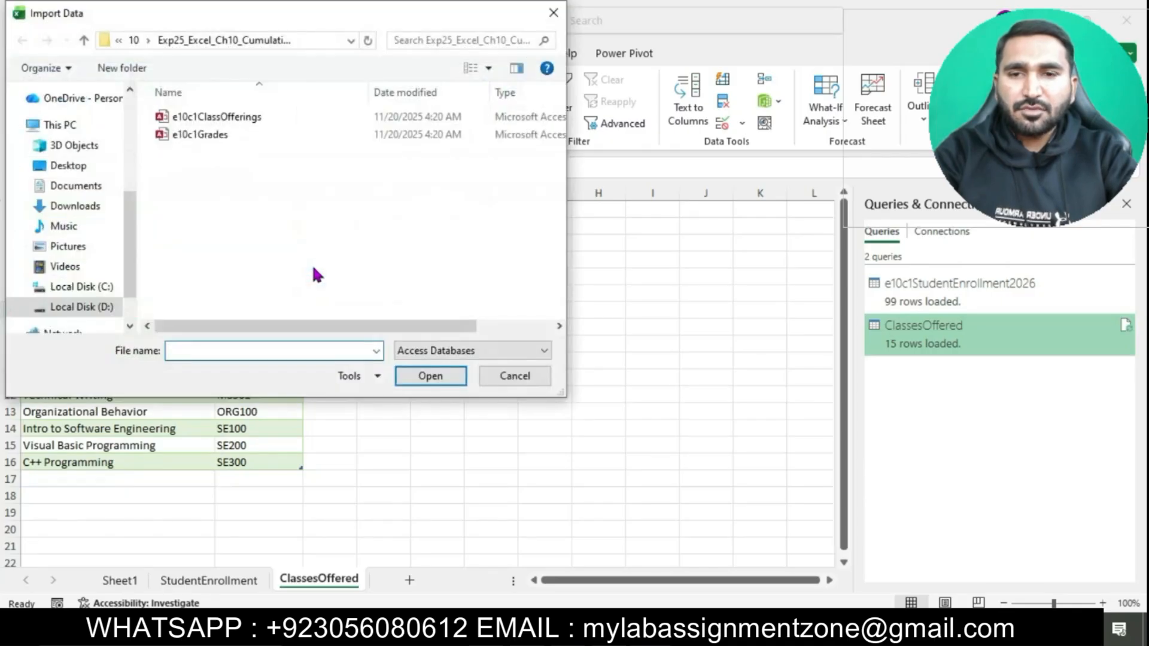
{"action": "left_click", "coordinate": [211, 134]}
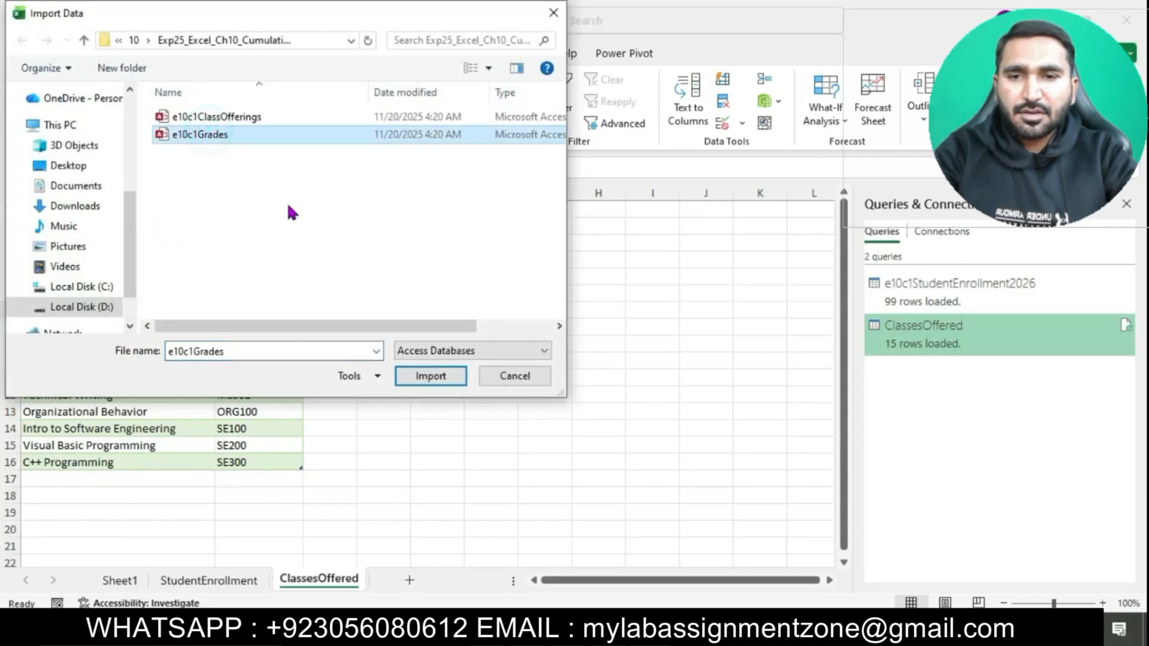
{"action": "left_click", "coordinate": [438, 378]}
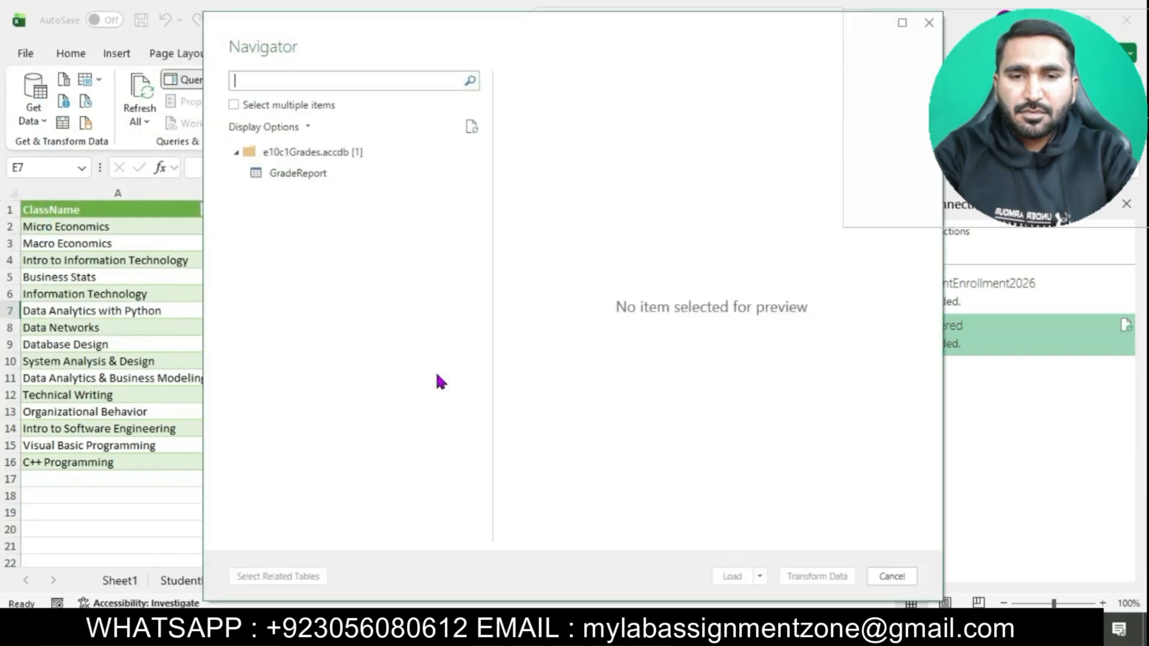
Step: Load the GradeReport table as a table in a new worksheet and add it to the Data Model
{"action": "left_click", "coordinate": [308, 176]}
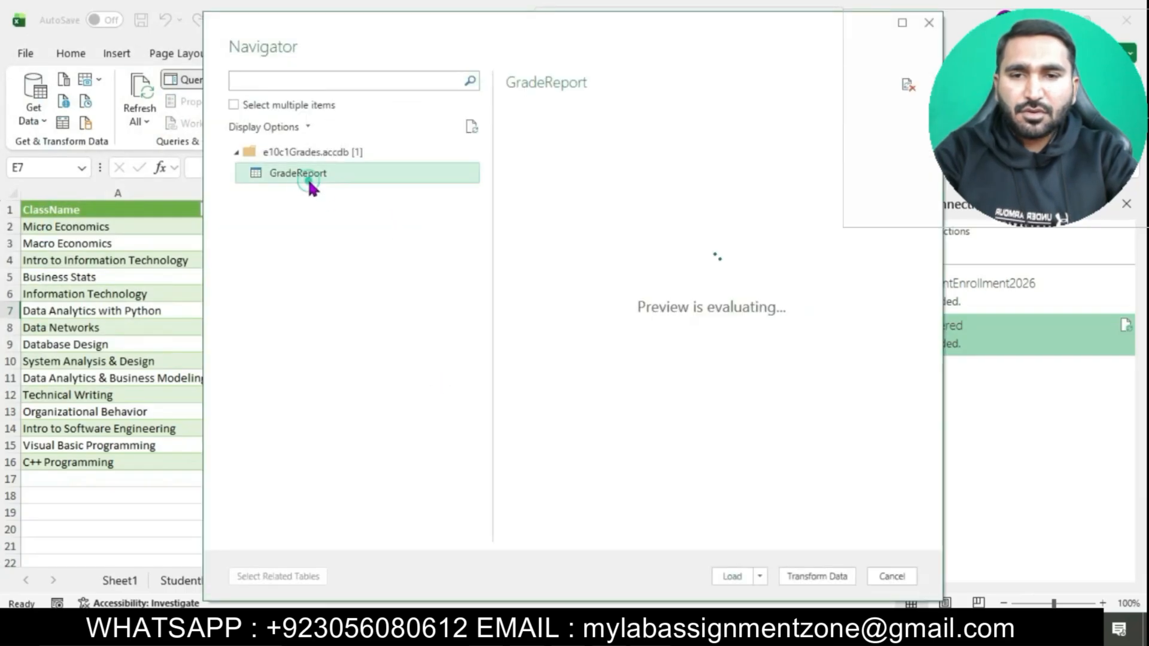
{"action": "left_click", "coordinate": [761, 576]}
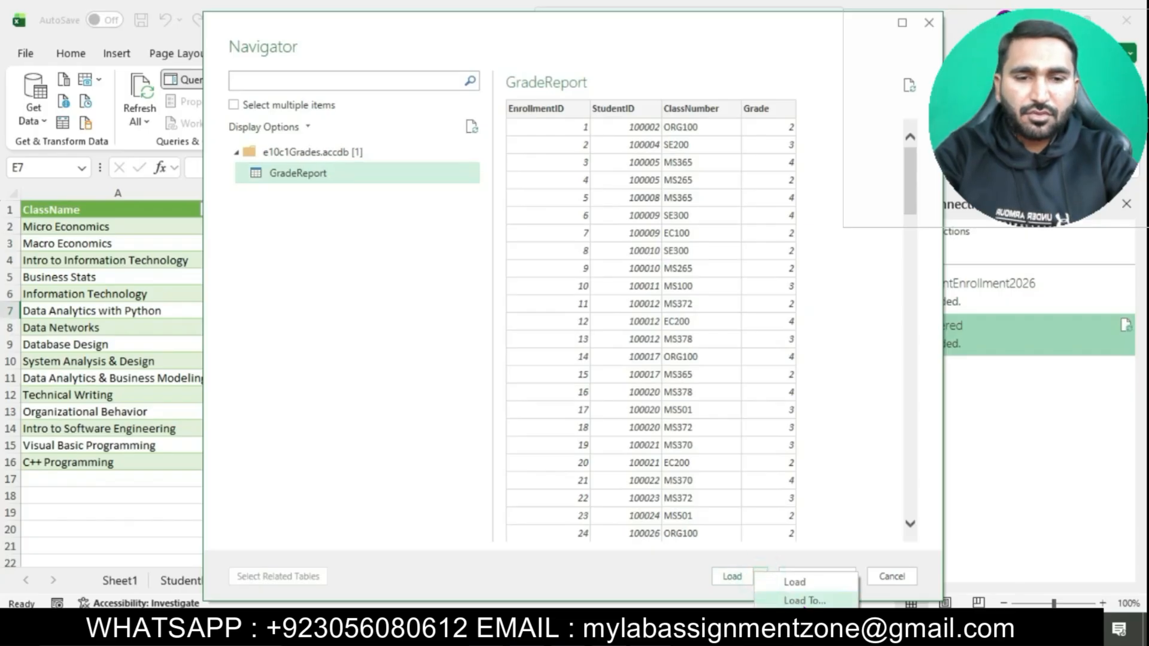
{"action": "left_click", "coordinate": [802, 599]}
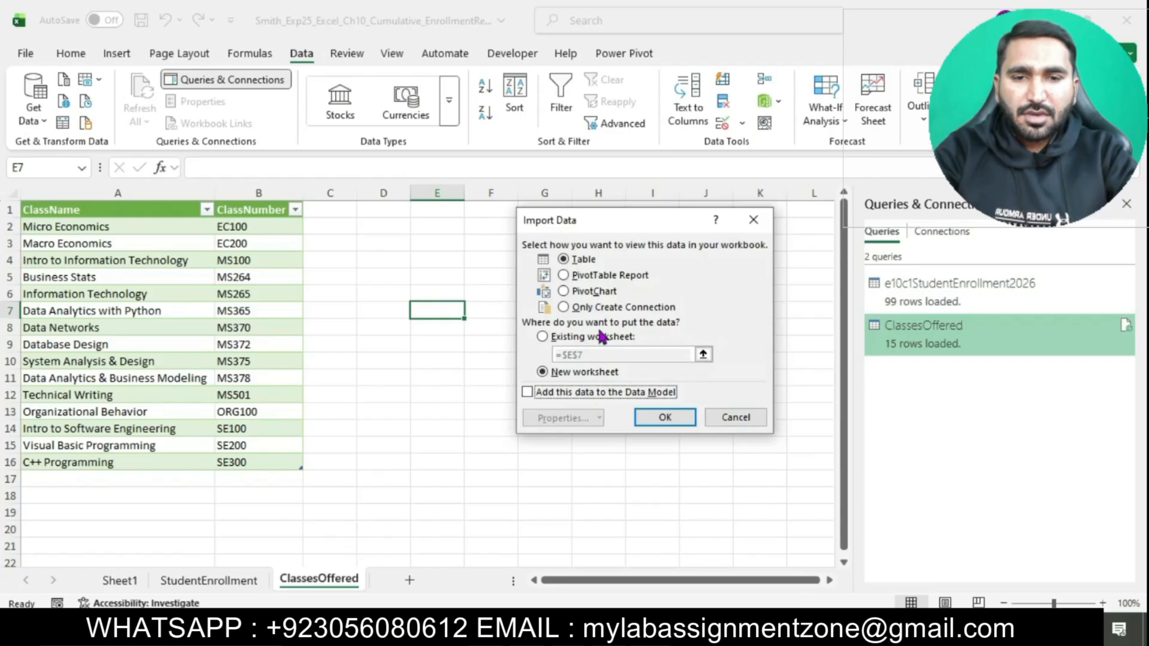
{"action": "left_click", "coordinate": [526, 394]}
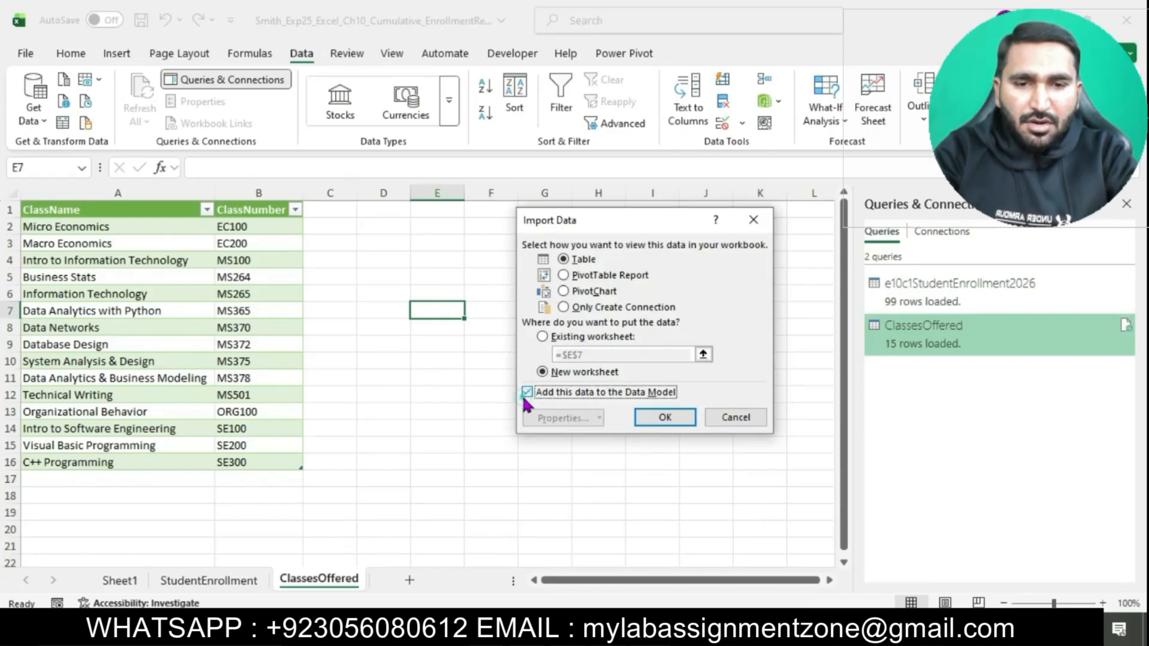
{"action": "left_click", "coordinate": [664, 417]}
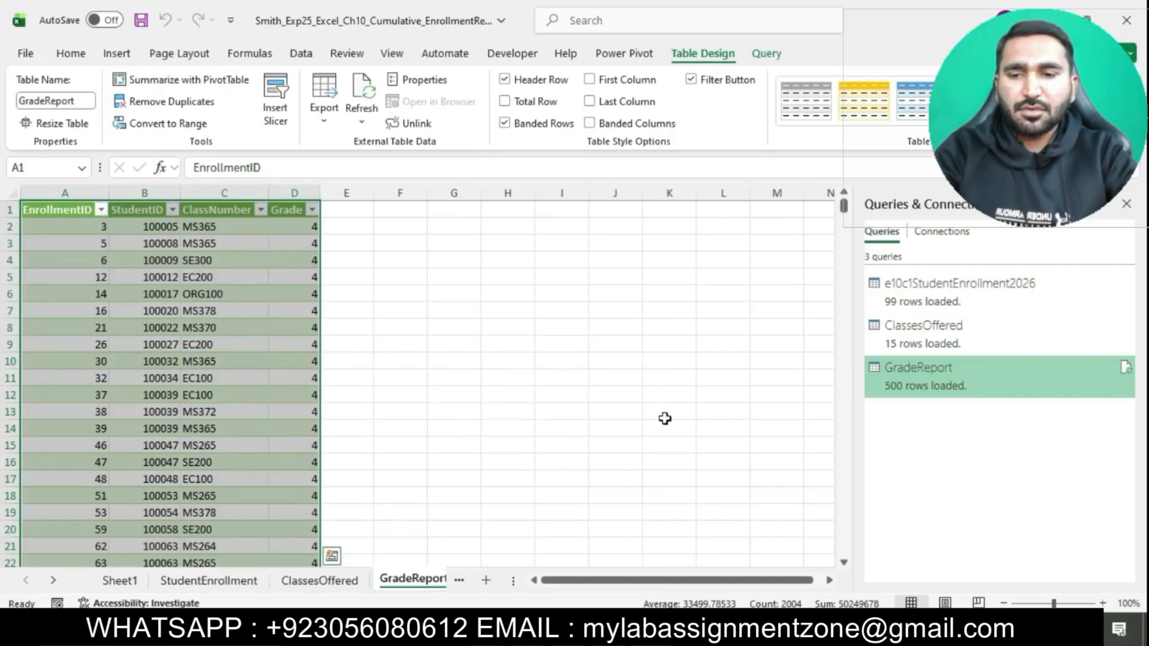
{"action": "left_click", "coordinate": [502, 396]}
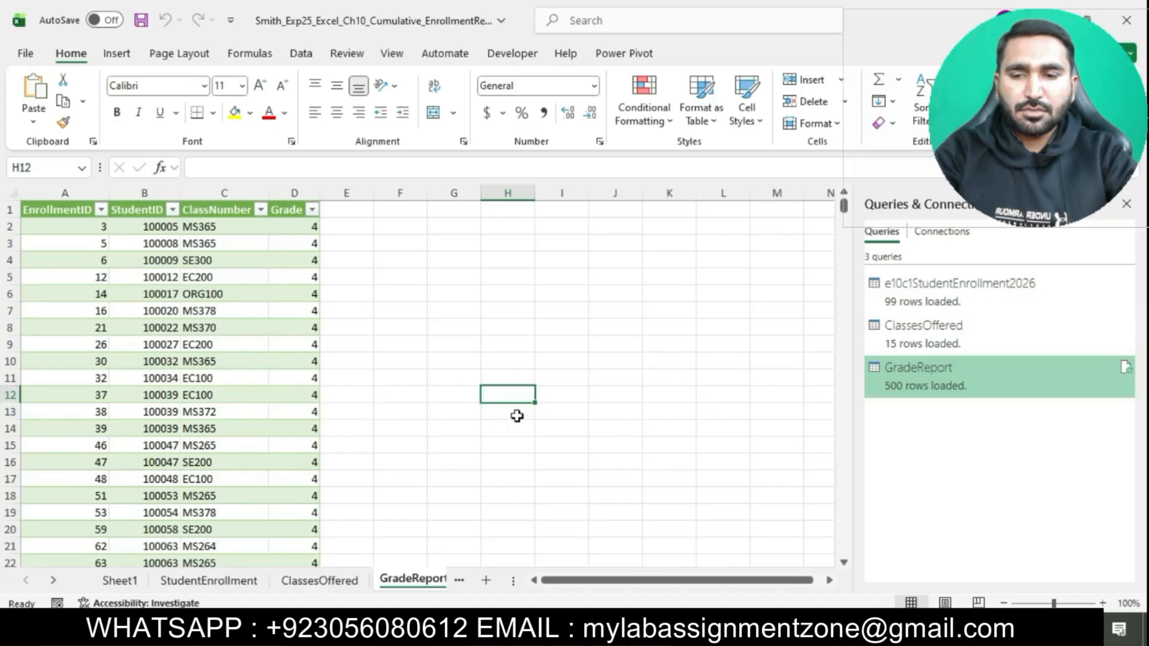
Step: Switch to the Word instructions and highlight the step 6 text about splitting the Name column in turquoise
{"action": "left_click", "coordinate": [588, 625]}
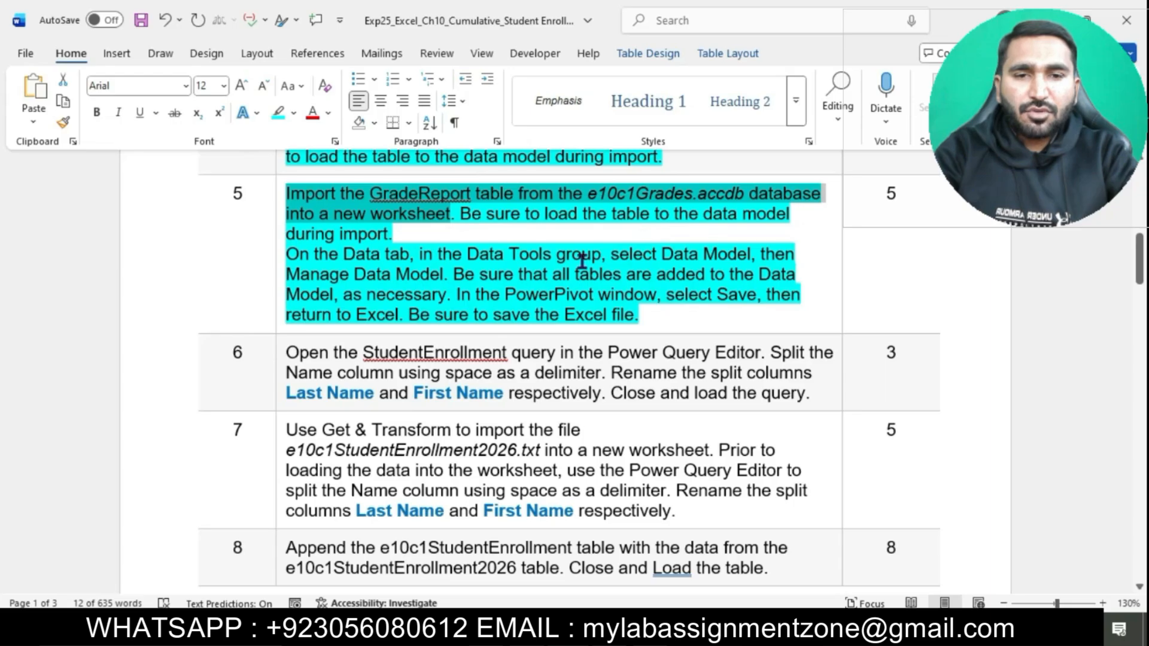
{"action": "left_click", "coordinate": [486, 244]}
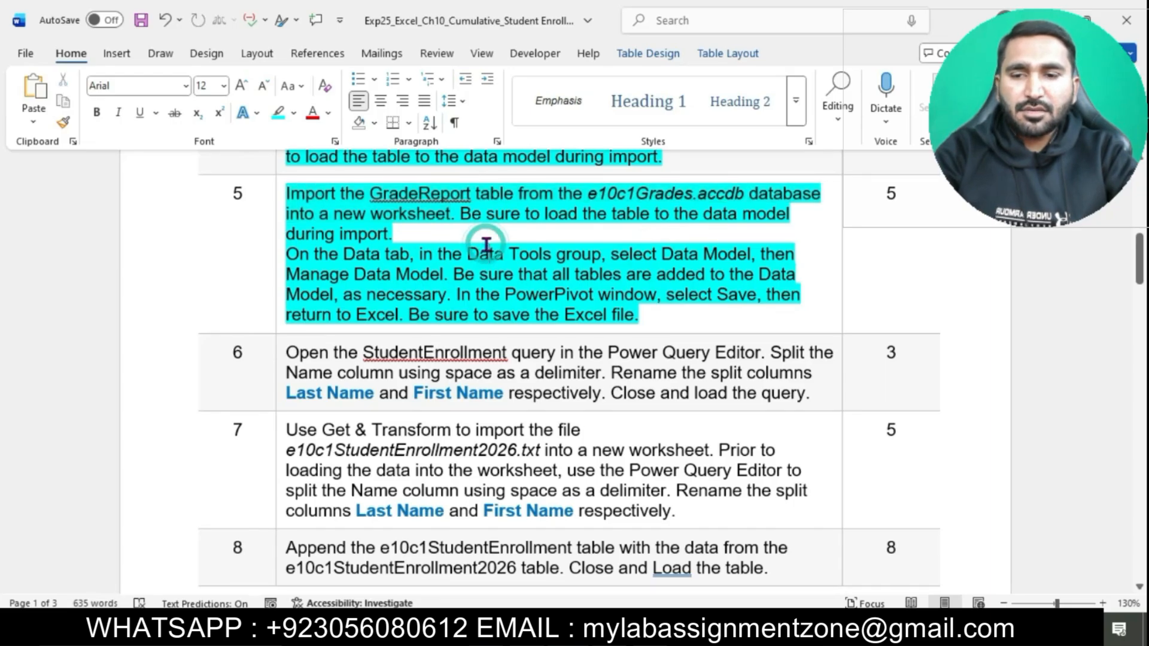
{"action": "scroll", "coordinate": [486, 243], "scroll_direction": "down", "scroll_amount": 1}
{"action": "scroll", "coordinate": [486, 244], "scroll_direction": "down", "scroll_amount": 1}
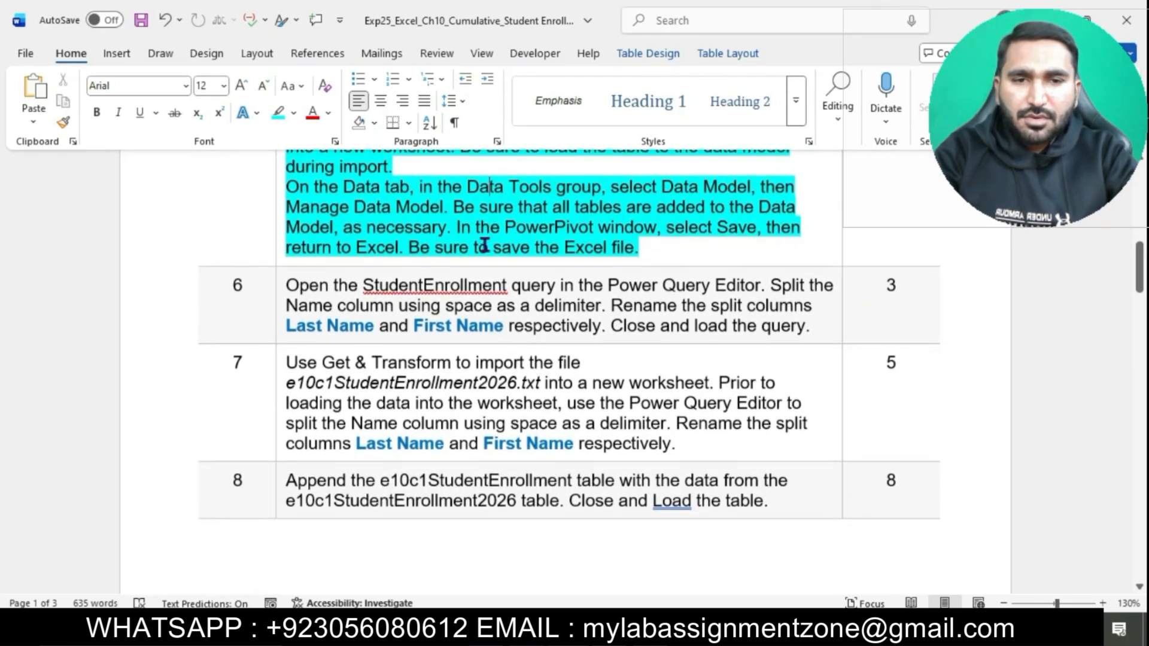
{"action": "left_click", "coordinate": [278, 290]}
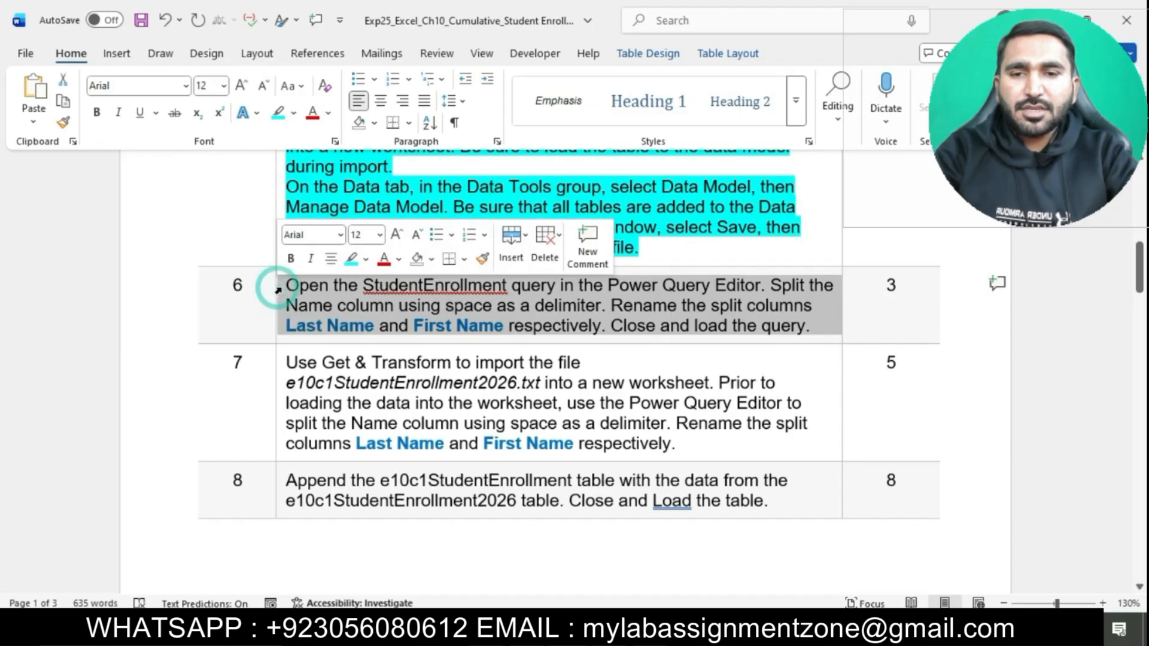
{"action": "left_click", "coordinate": [350, 259]}
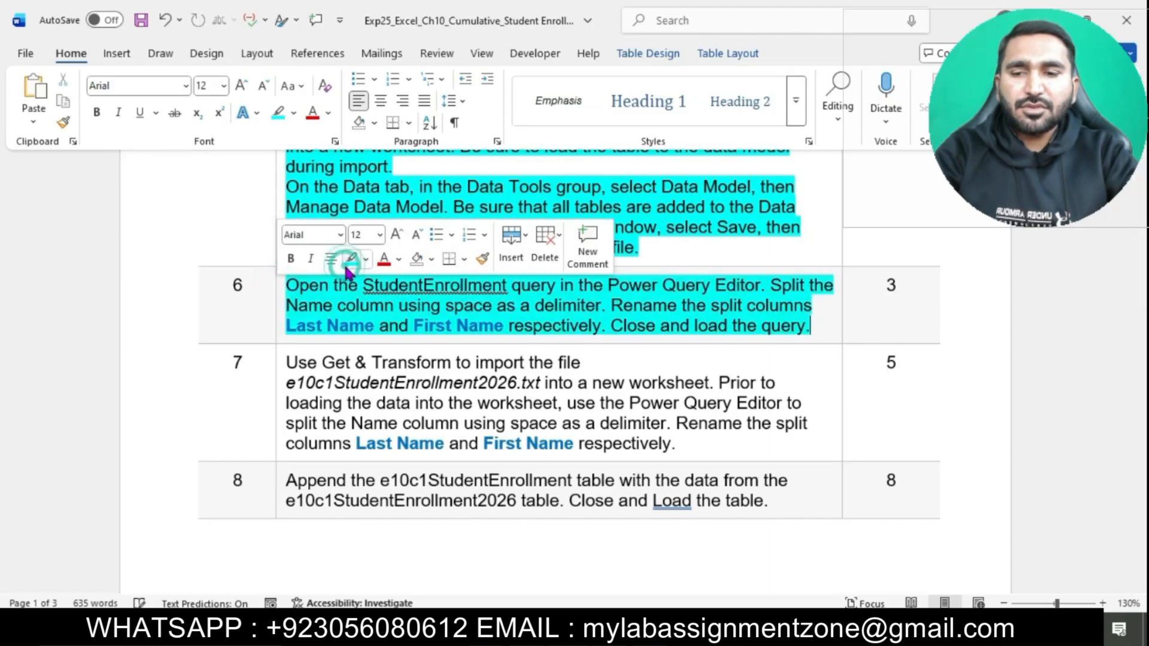
{"action": "left_click", "coordinate": [358, 283]}
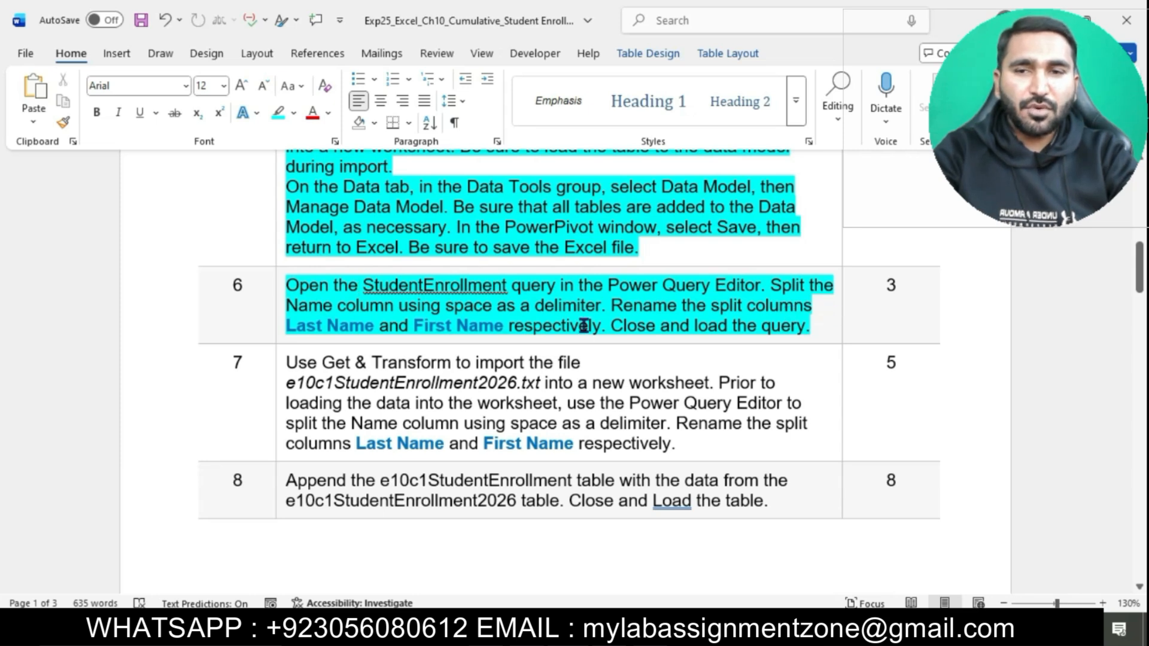
Step: Switch to Excel and open the e10c1StudentEnrollment2026 query behind the StudentEnrollment sheet in the Power Query Editor
{"action": "key", "text": "alt+Tab"}
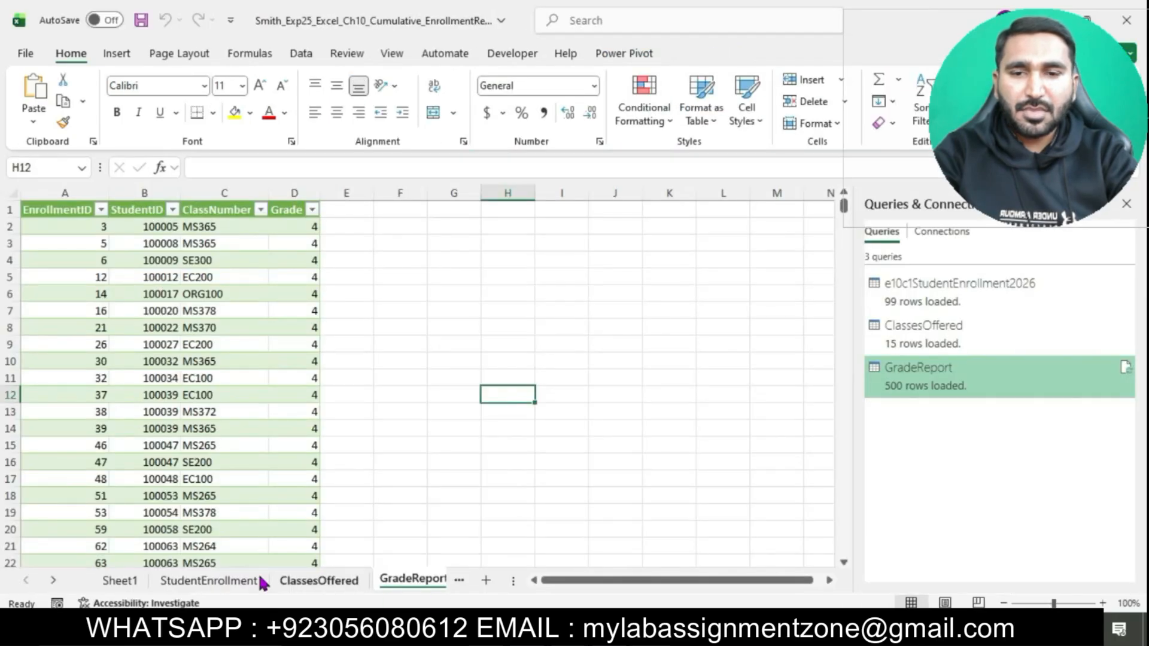
{"action": "left_click", "coordinate": [228, 581]}
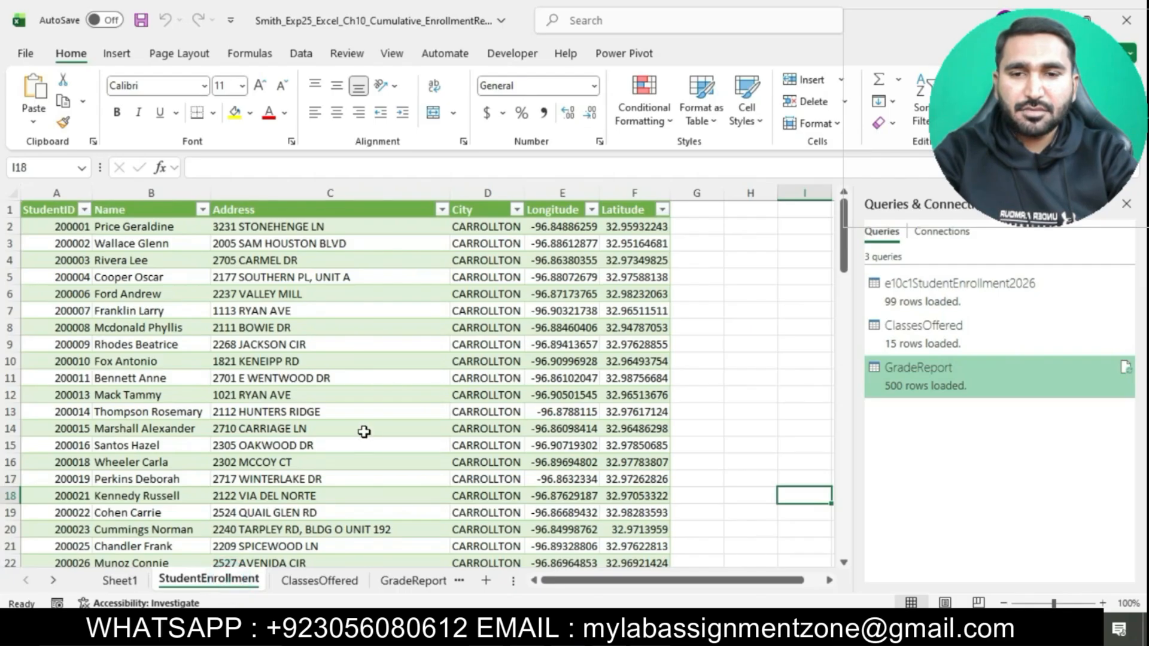
{"action": "left_click", "coordinate": [307, 55]}
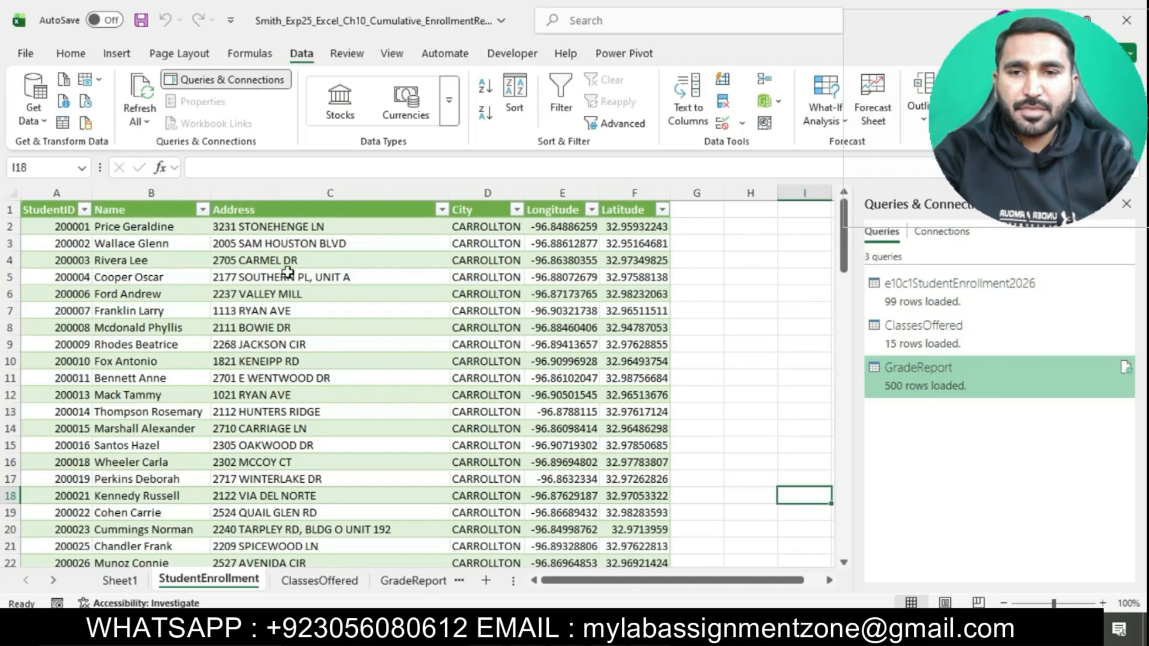
{"action": "left_click", "coordinate": [298, 301]}
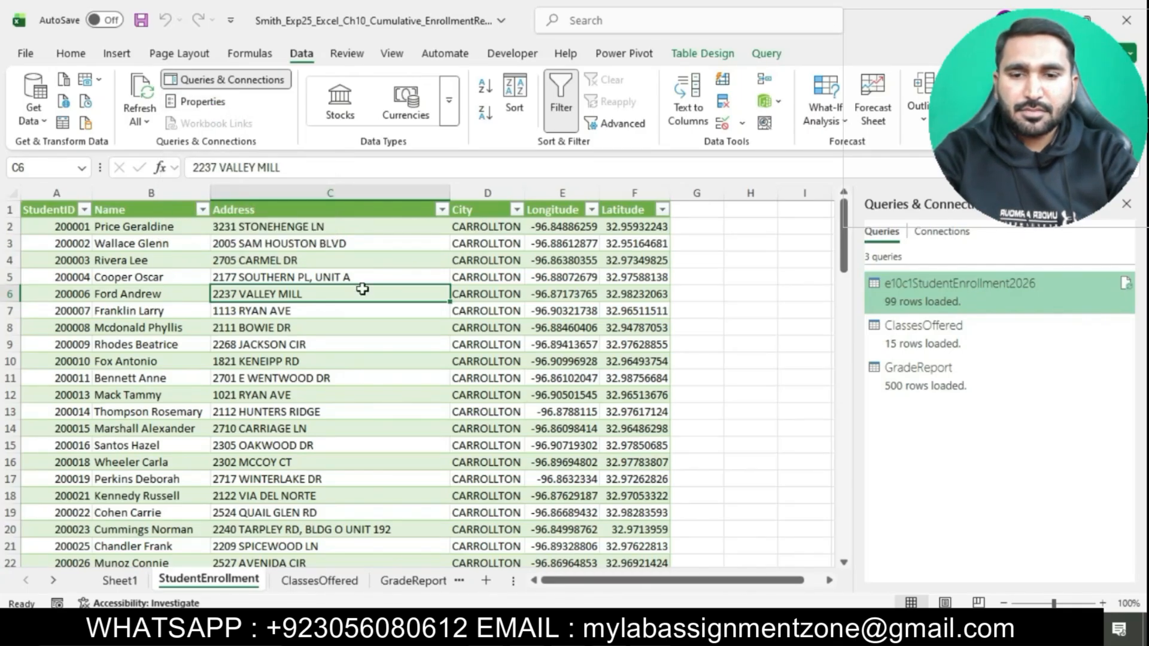
{"action": "left_click", "coordinate": [237, 82]}
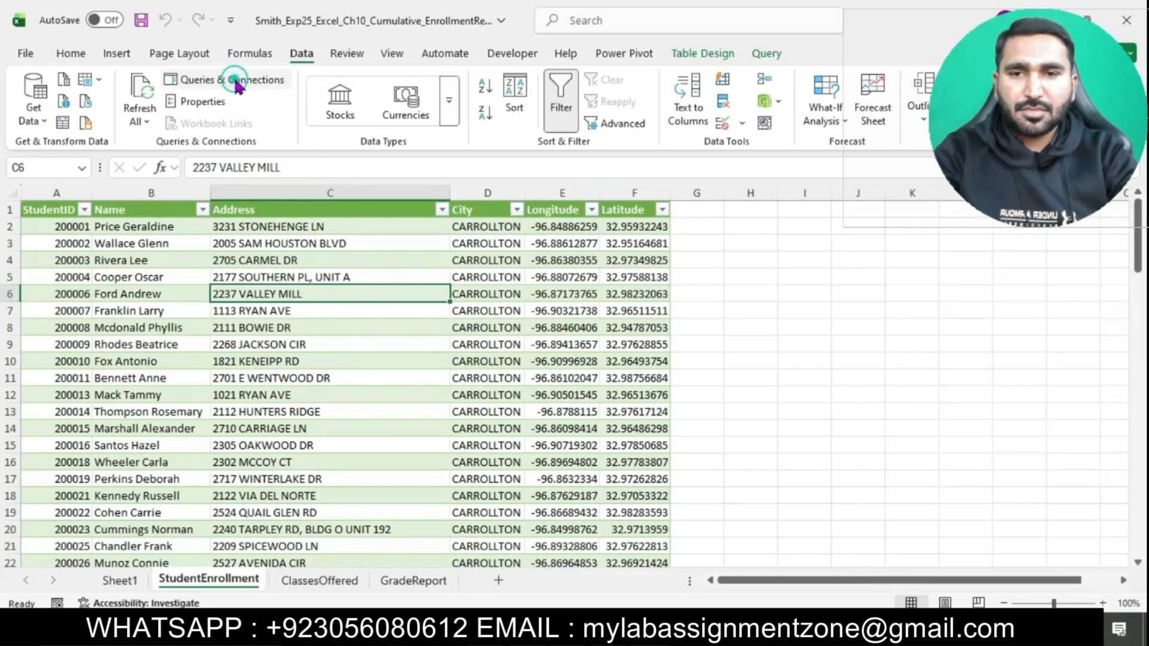
{"action": "left_click", "coordinate": [237, 84]}
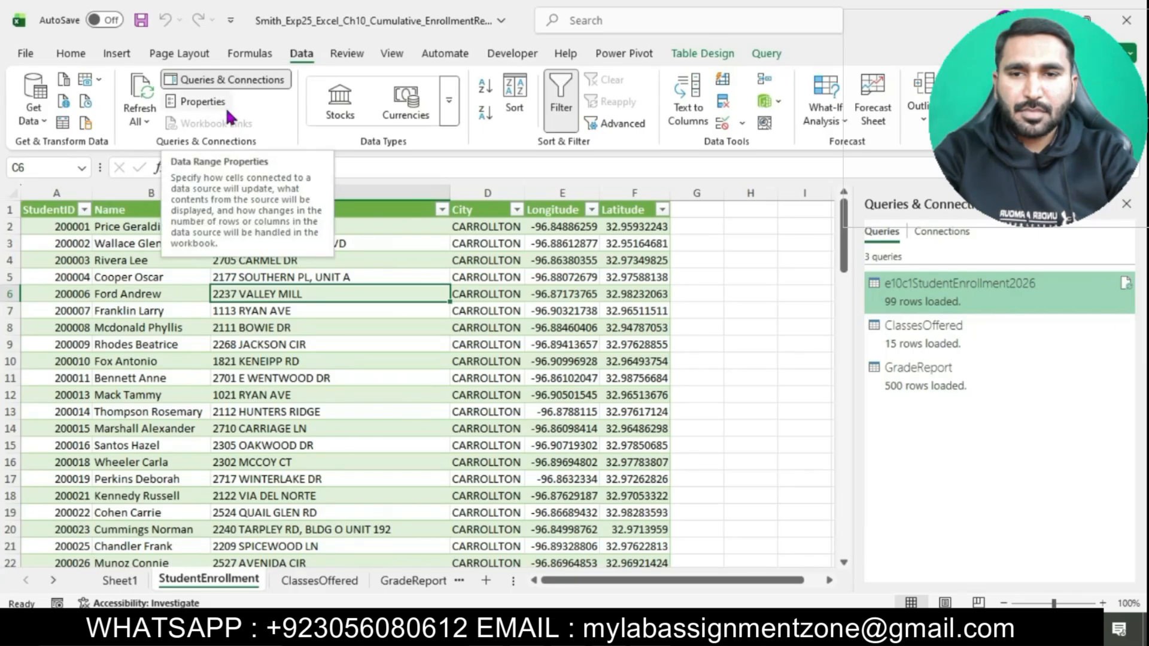
{"action": "double_click", "coordinate": [931, 306]}
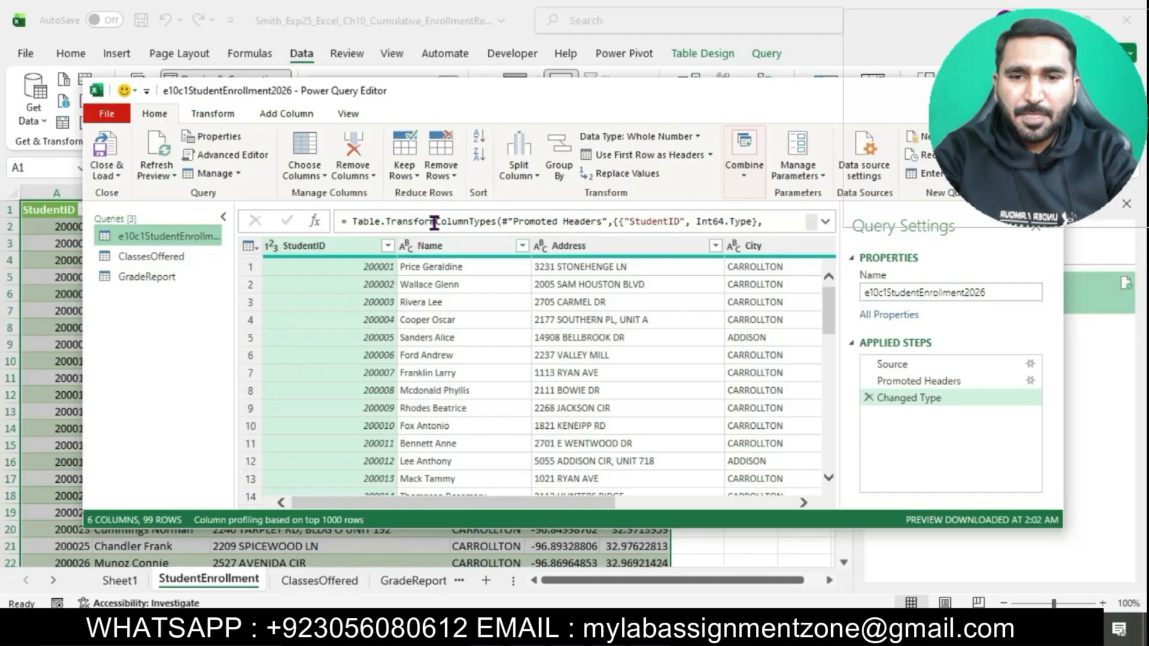
Step: Split the Name column by delimiter, using Space at each occurrence of the delimiter
{"action": "left_click", "coordinate": [461, 246]}
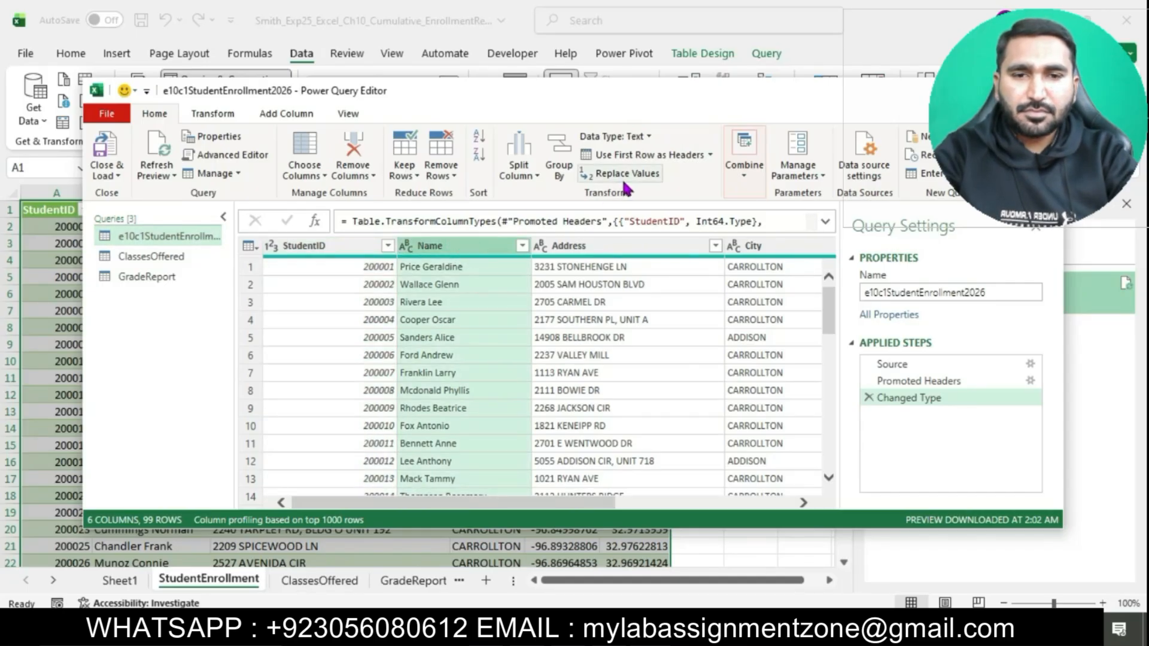
{"action": "left_click", "coordinate": [533, 175]}
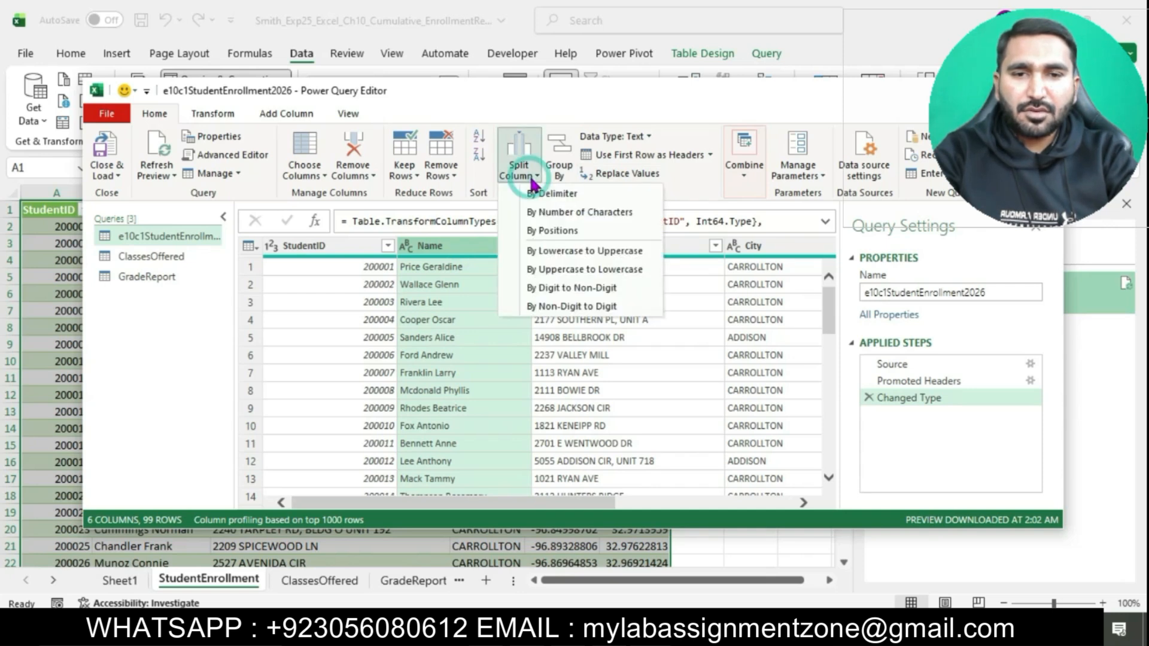
{"action": "left_click", "coordinate": [554, 196]}
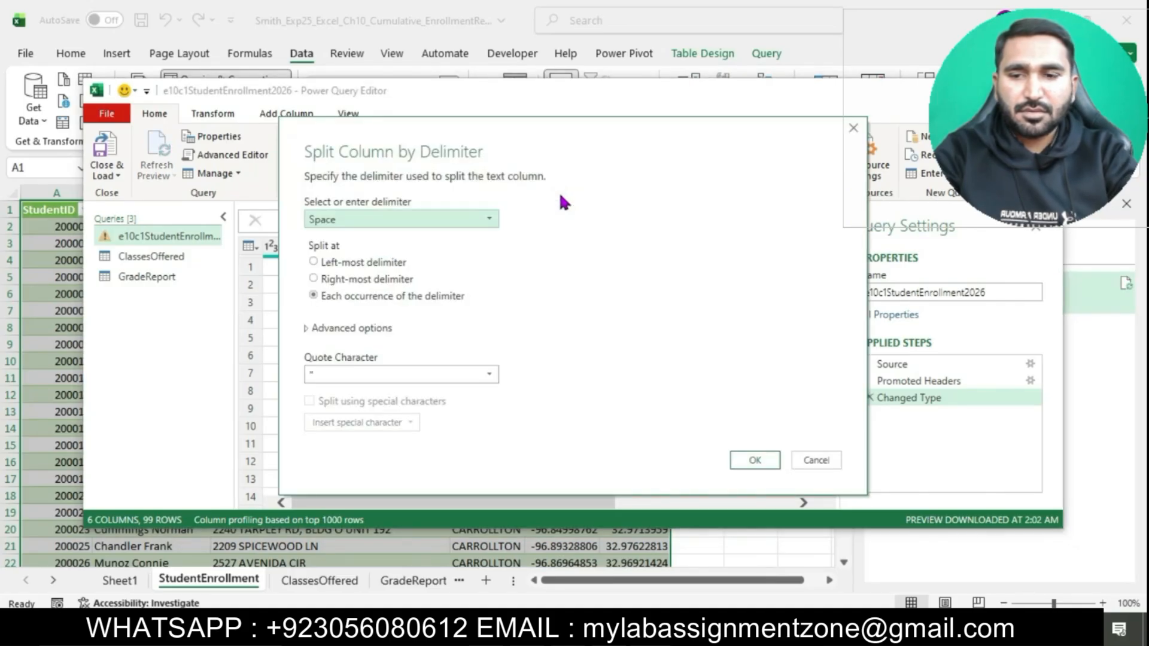
{"action": "left_click", "coordinate": [484, 222]}
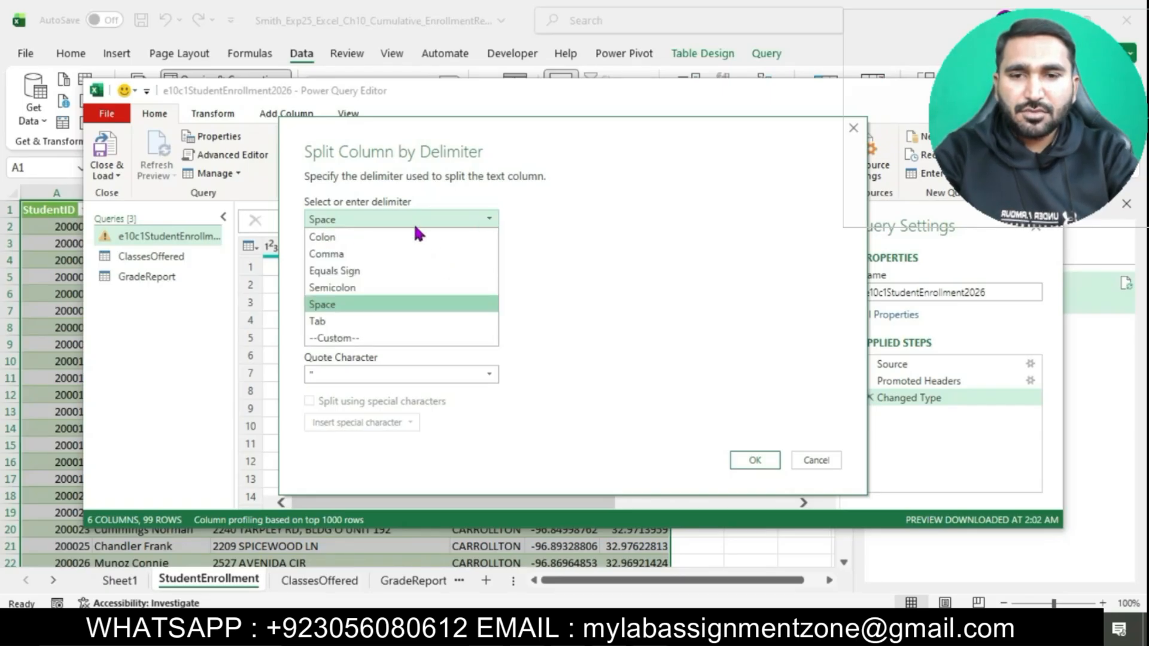
{"action": "left_click", "coordinate": [378, 223]}
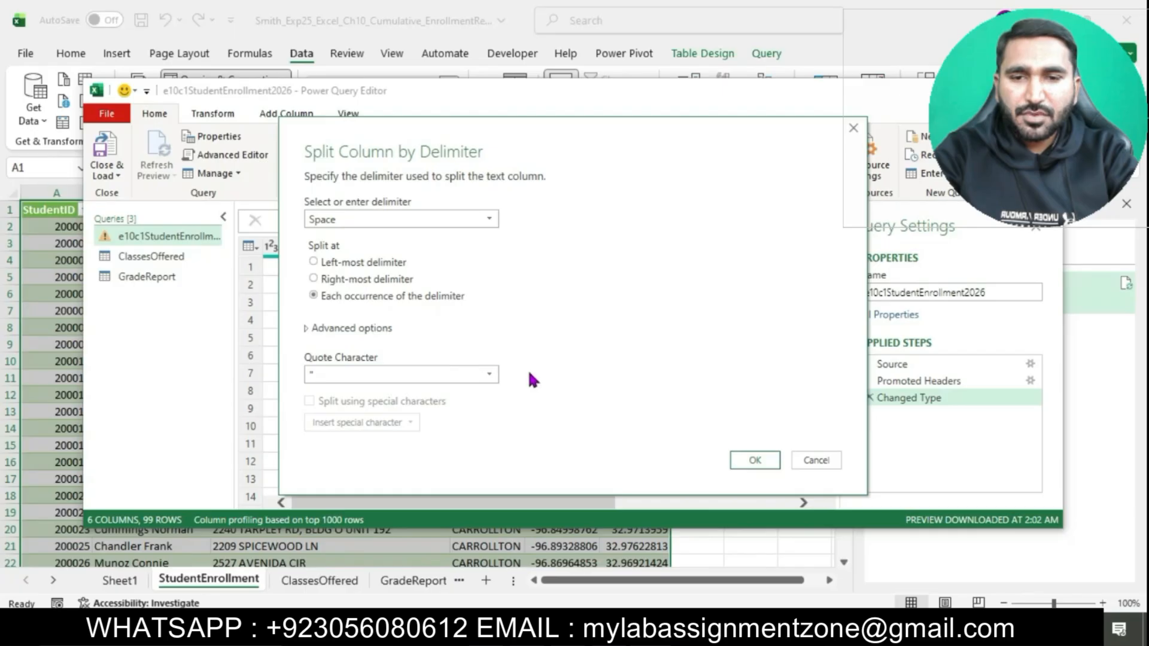
{"action": "left_click", "coordinate": [754, 461]}
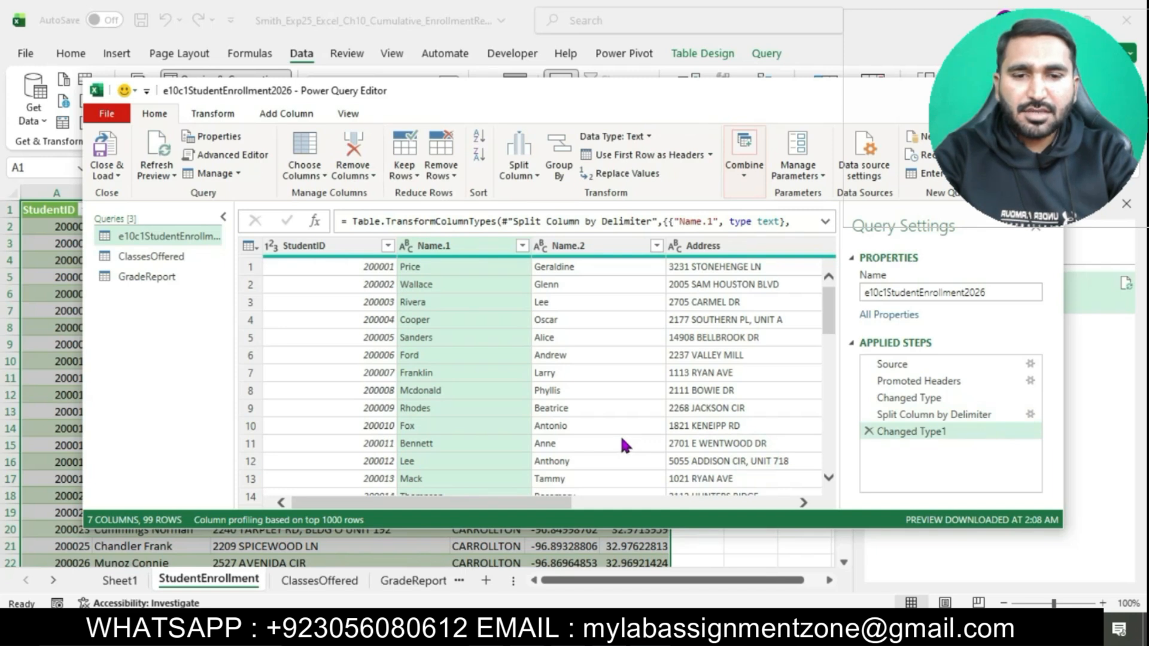
Step: Rename the first split column, Name.1, as Last Name
{"action": "double_click", "coordinate": [468, 251]}
{"action": "key", "text": "BackSpace"}
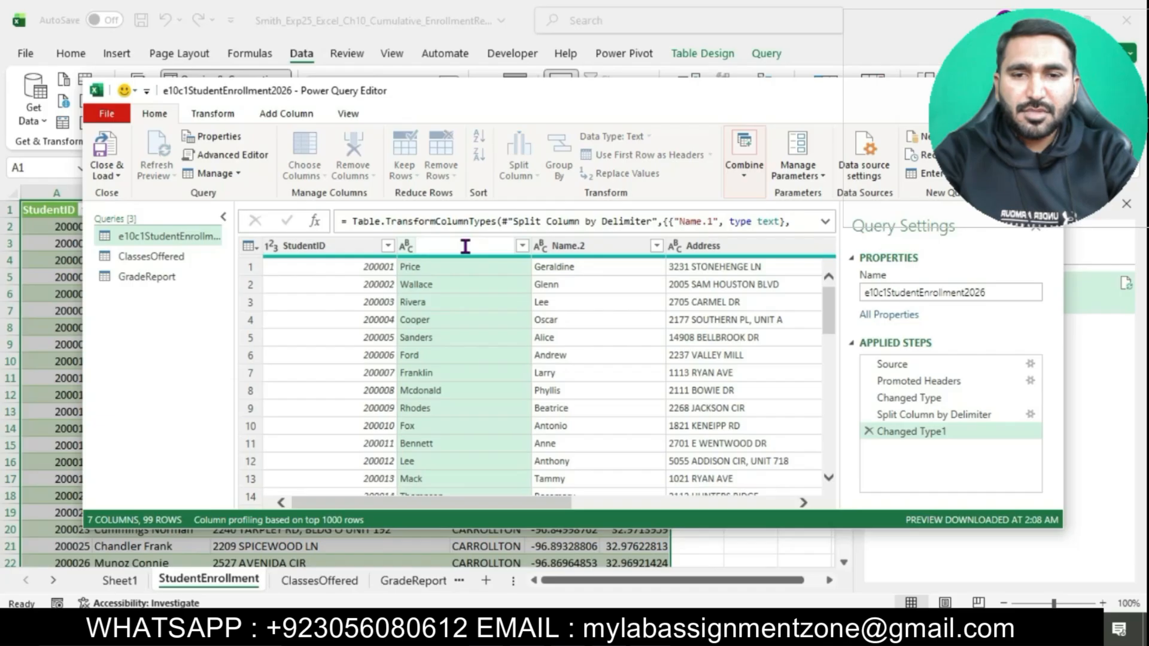
{"action": "type", "text": "LA"}
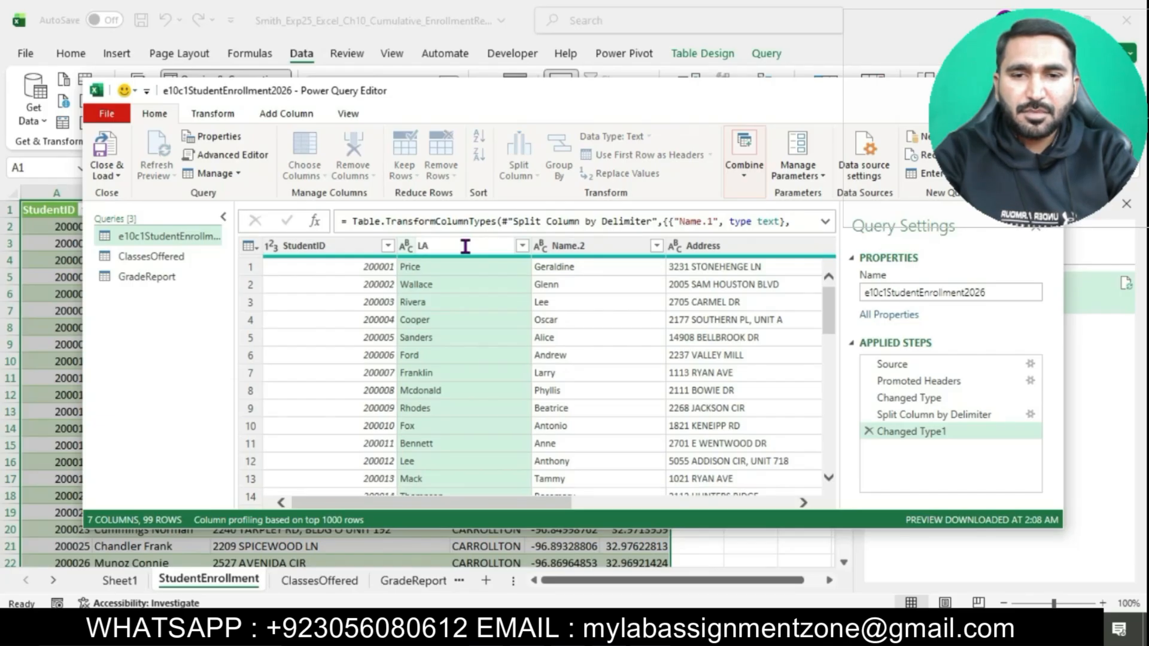
{"action": "key", "text": "BackSpace"}
{"action": "type", "text": "as"}
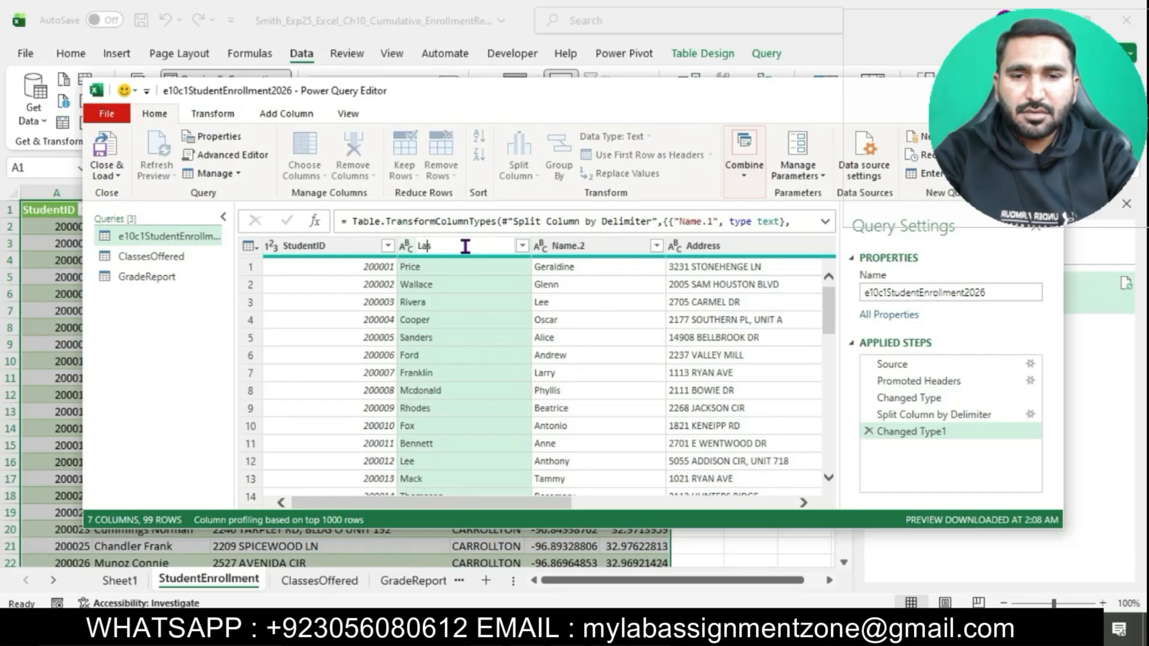
{"action": "type", "text": "t Name"}
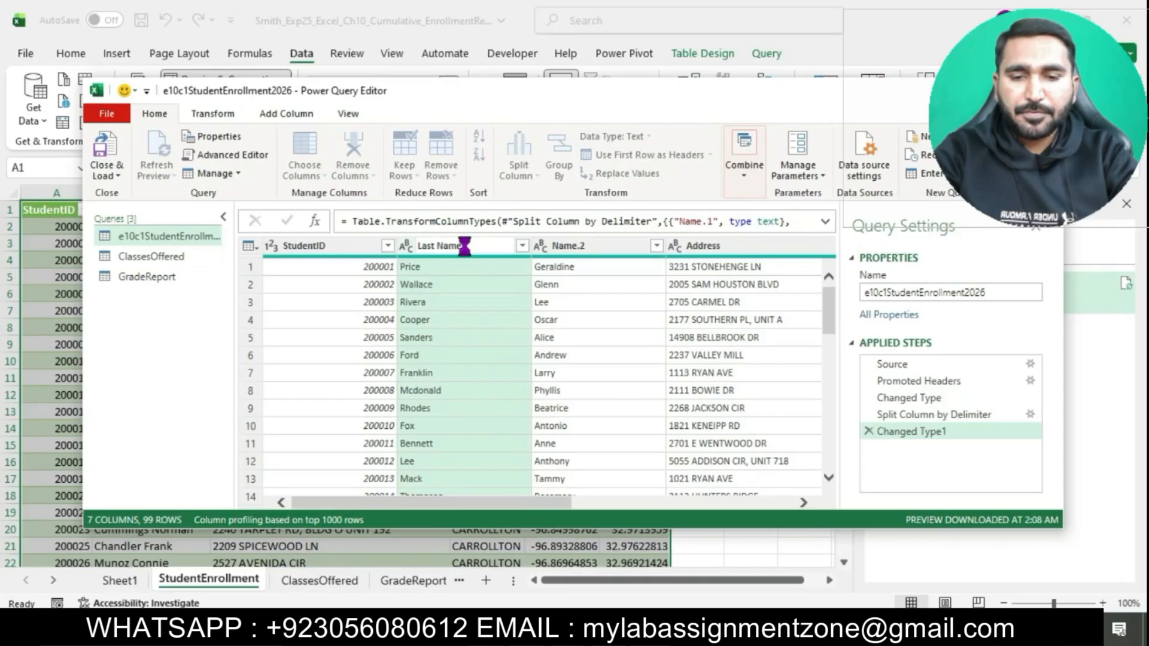
{"action": "key", "text": "Return"}
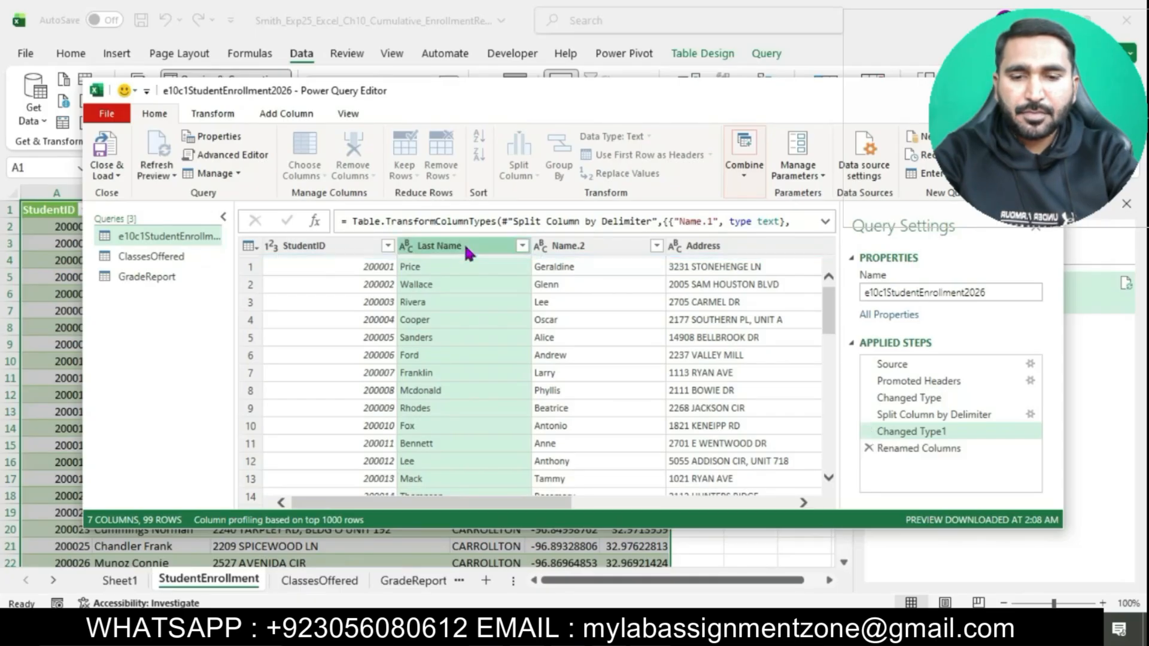
Step: Rename the second split column, Name.2, as First Name
{"action": "double_click", "coordinate": [590, 245]}
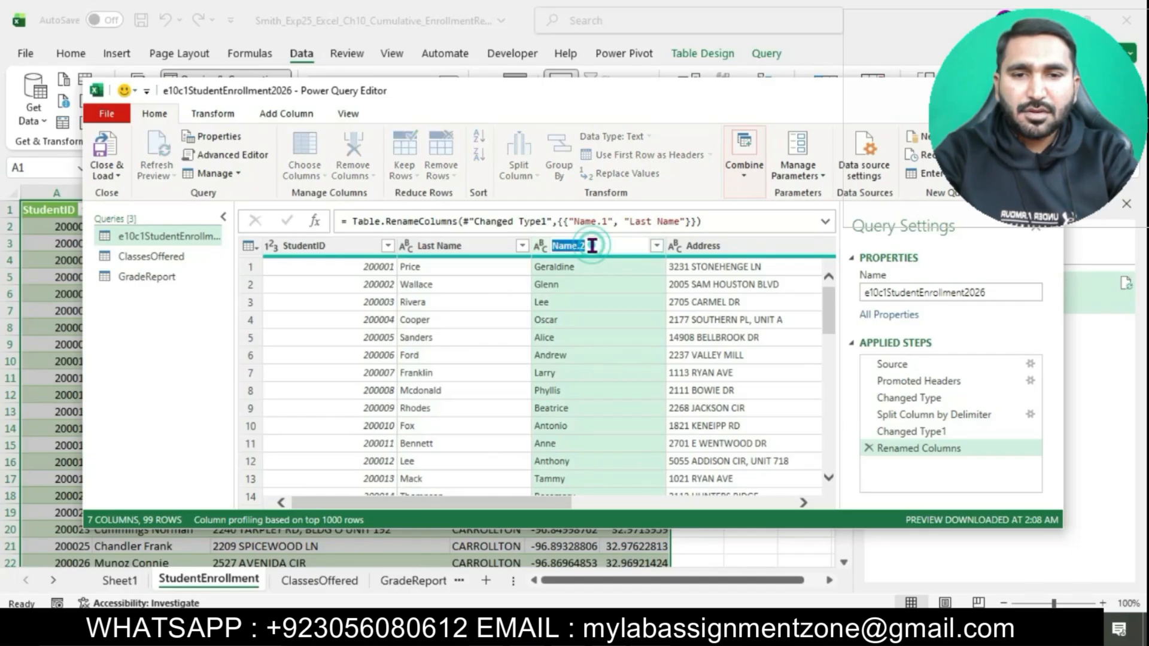
{"action": "type", "text": "F"}
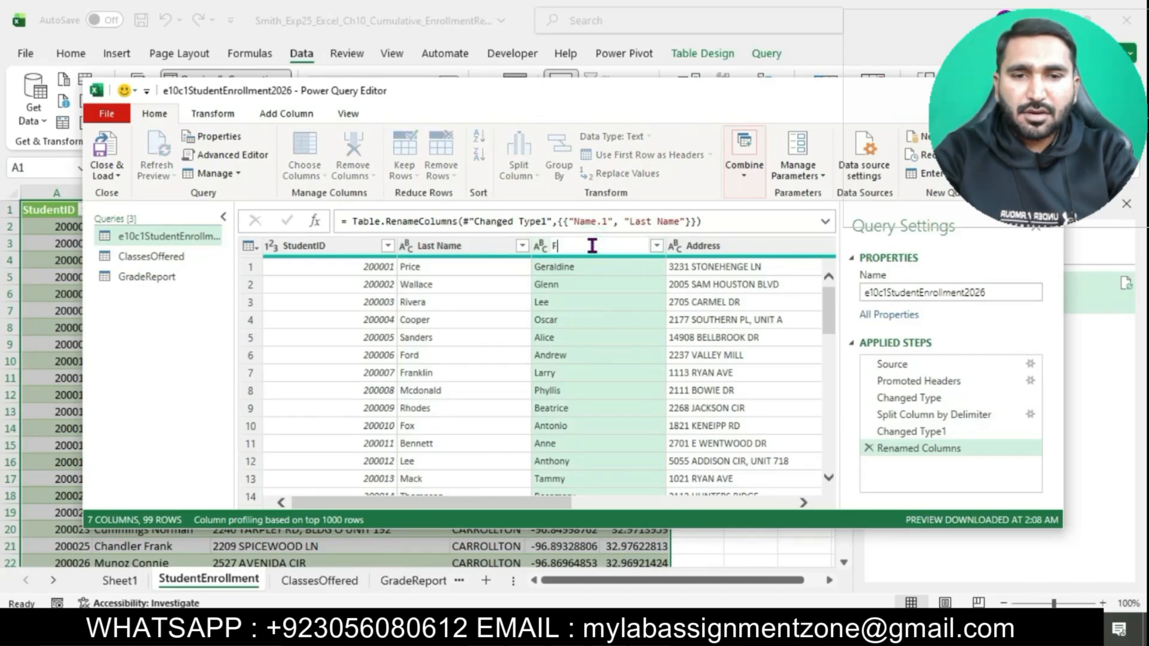
{"action": "type", "text": "irst Name"}
{"action": "key", "text": "Return"}
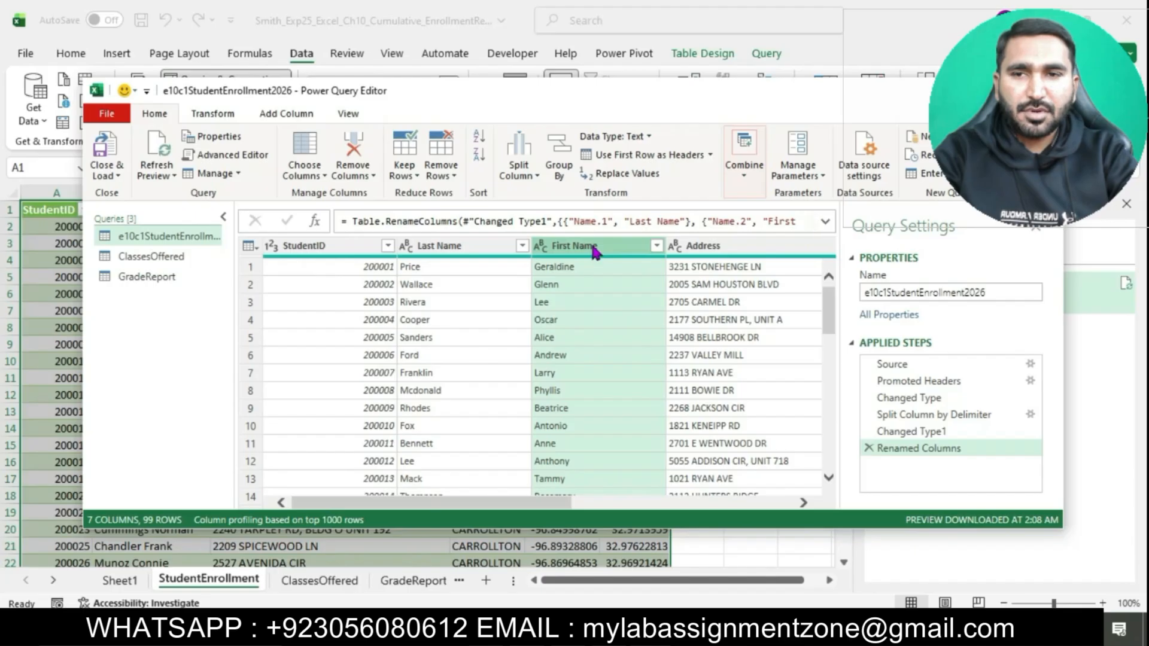
Step: Close the Power Query Editor and load the edited enrollment query back into the StudentEnrollment sheet
{"action": "left_click", "coordinate": [103, 176]}
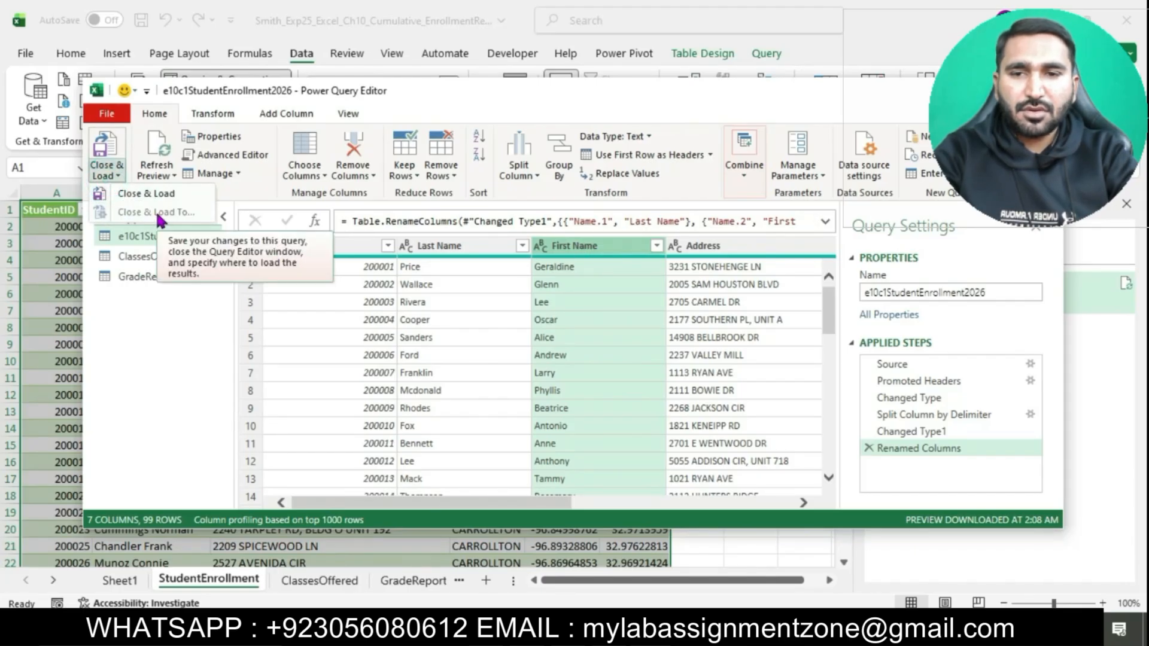
{"action": "left_click", "coordinate": [159, 193]}
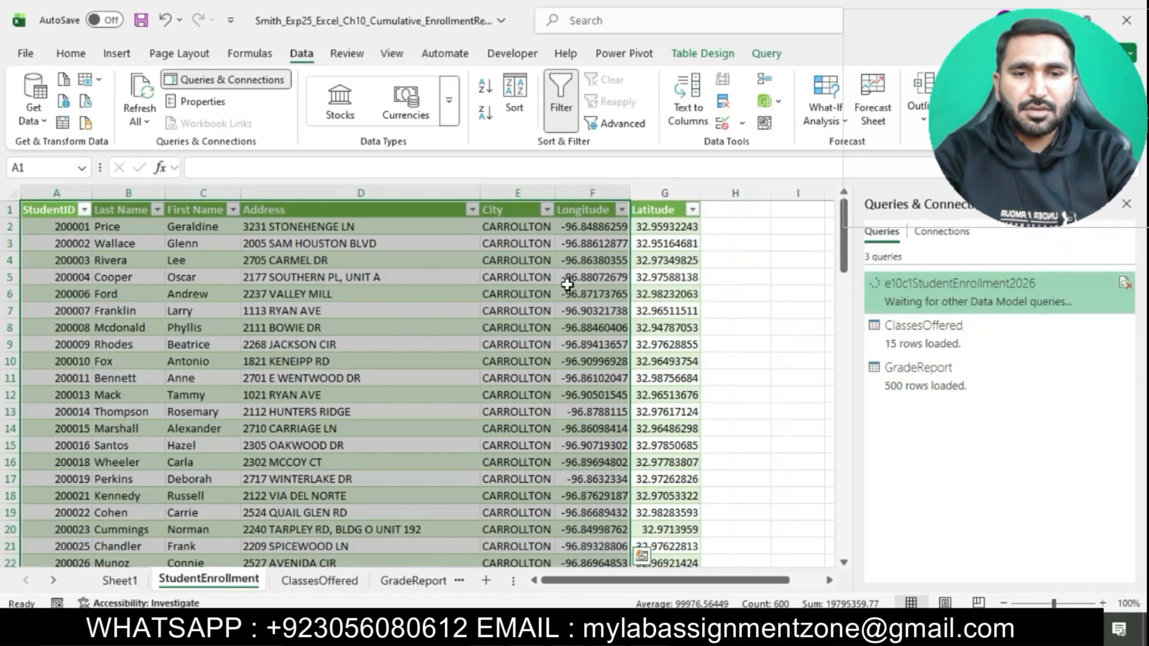
{"action": "left_click", "coordinate": [718, 359]}
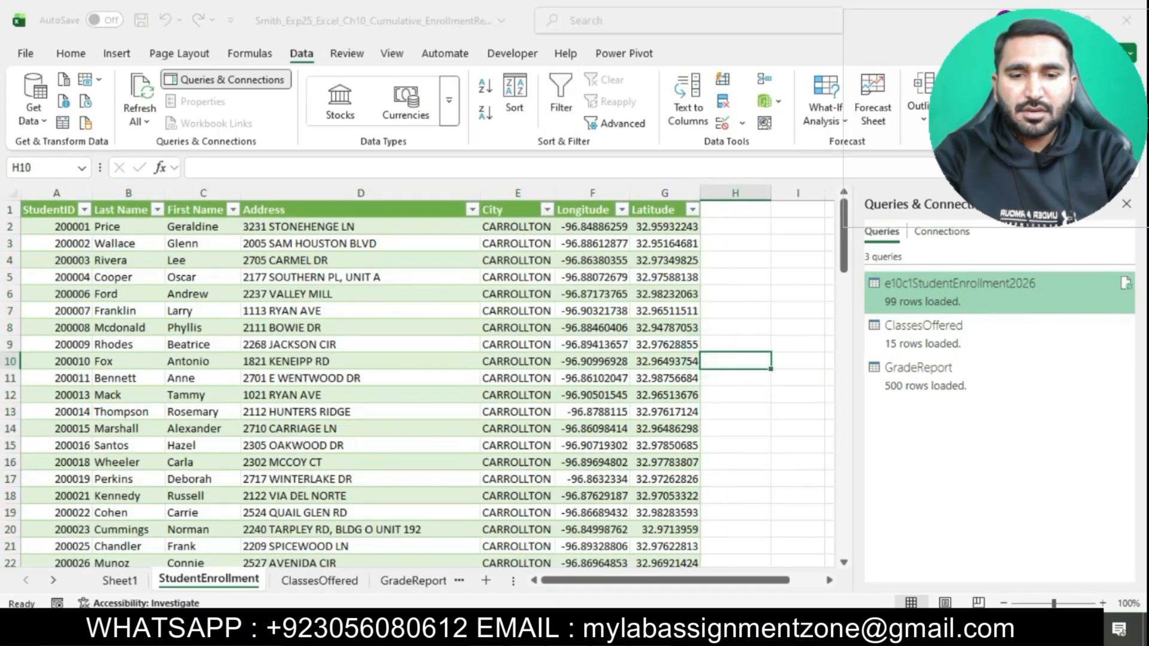
Step: Switch to the Word instructions, highlight the step 7 text in turquoise, and select its text from the import instruction through the space delimiter
{"action": "key", "text": "alt+Tab"}
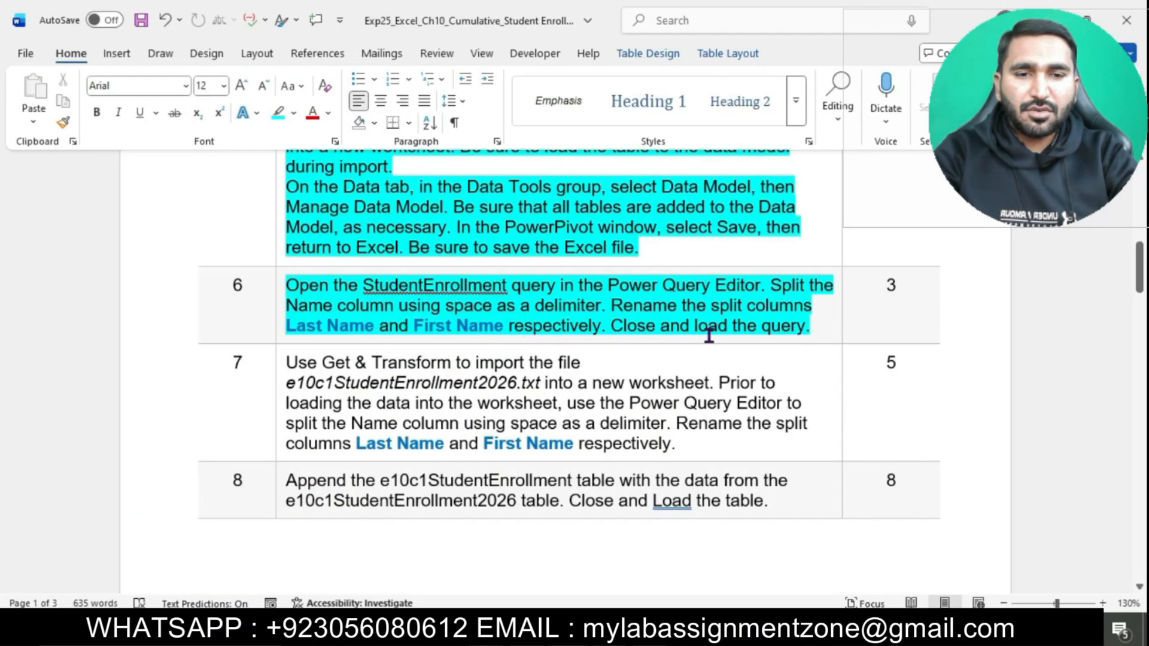
{"action": "scroll", "coordinate": [753, 335], "scroll_direction": "down", "scroll_amount": 3}
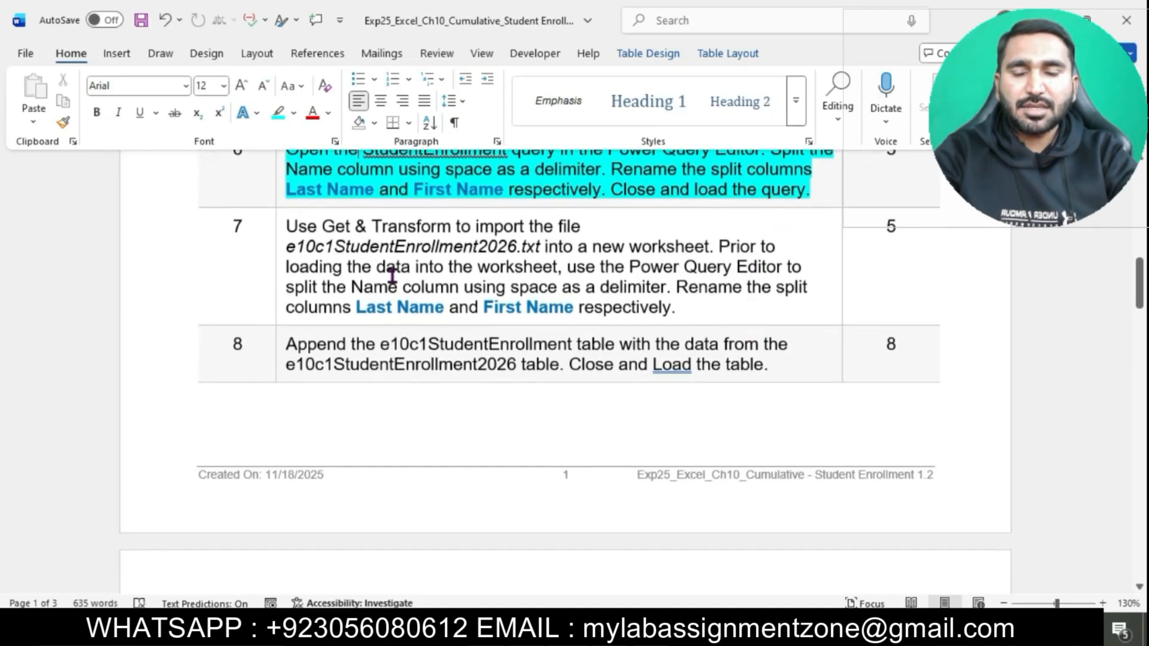
{"action": "left_click", "coordinate": [277, 234]}
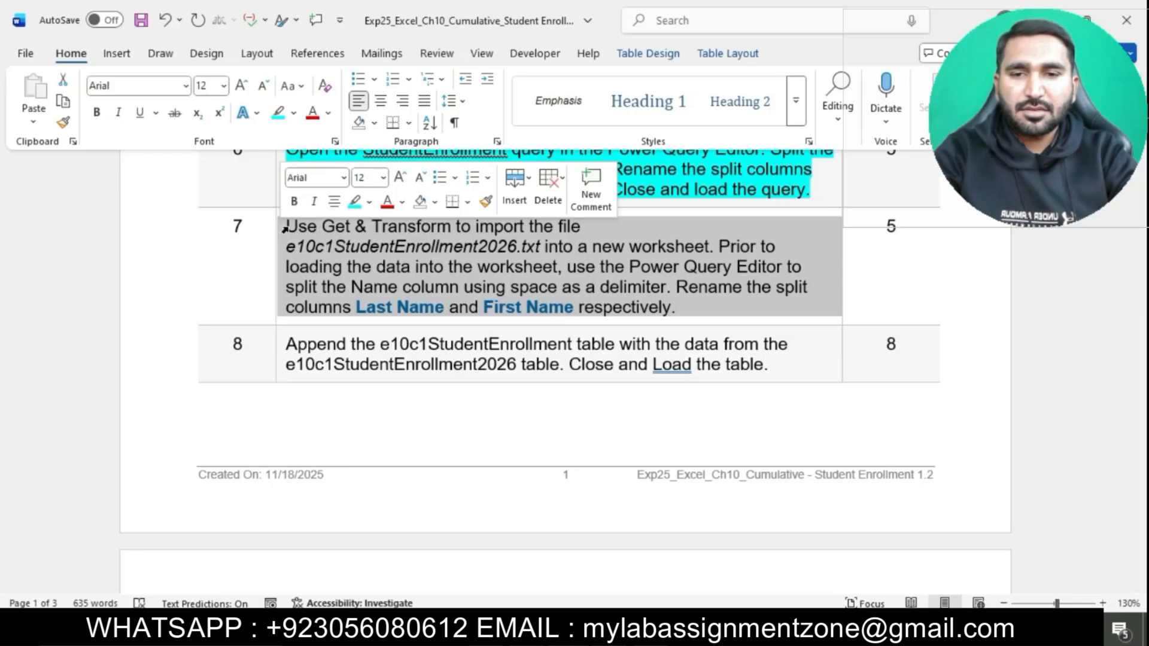
{"action": "left_click", "coordinate": [354, 203]}
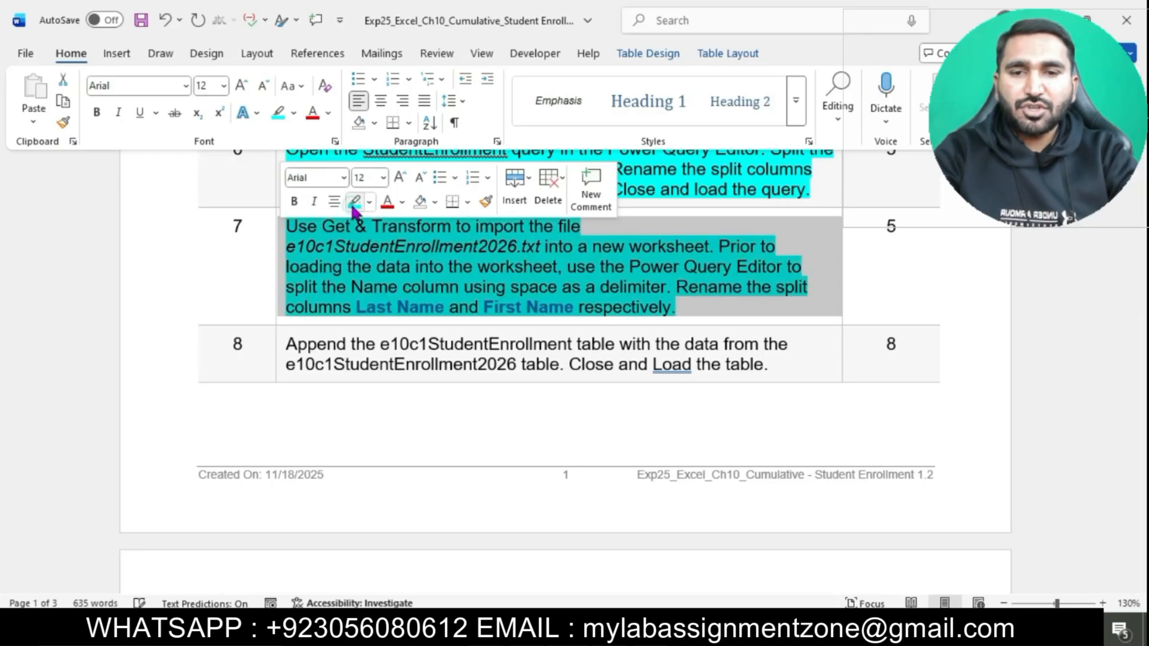
{"action": "left_click", "coordinate": [359, 267]}
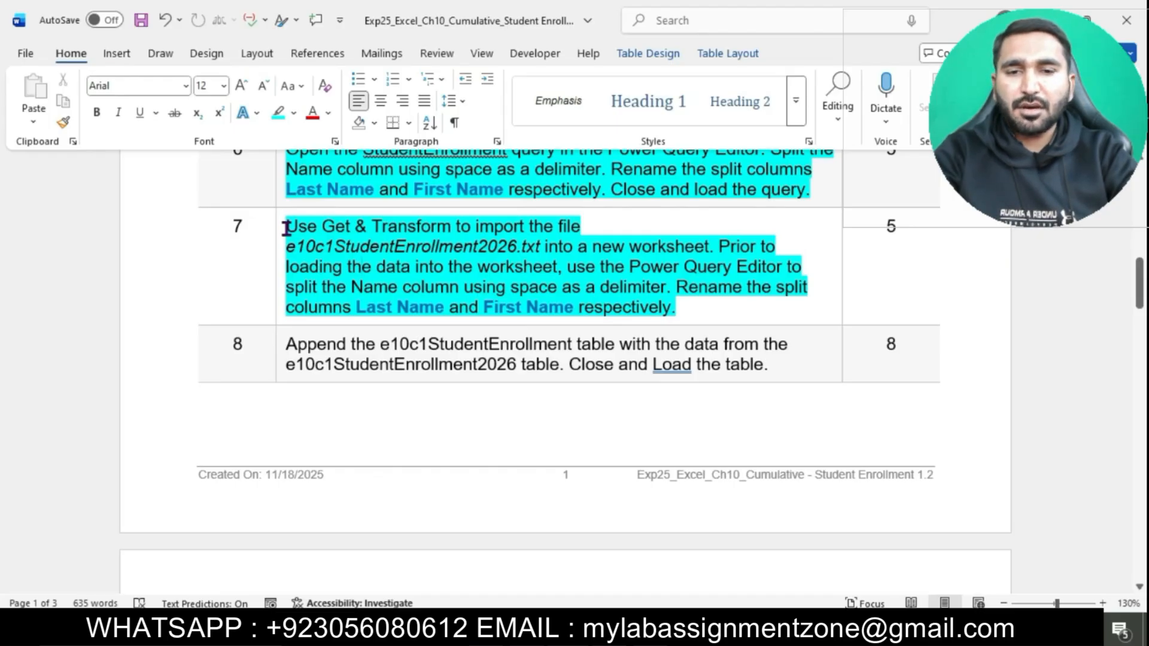
{"action": "left_click_drag", "start_coordinate": [286, 228], "coordinate": [664, 289]}
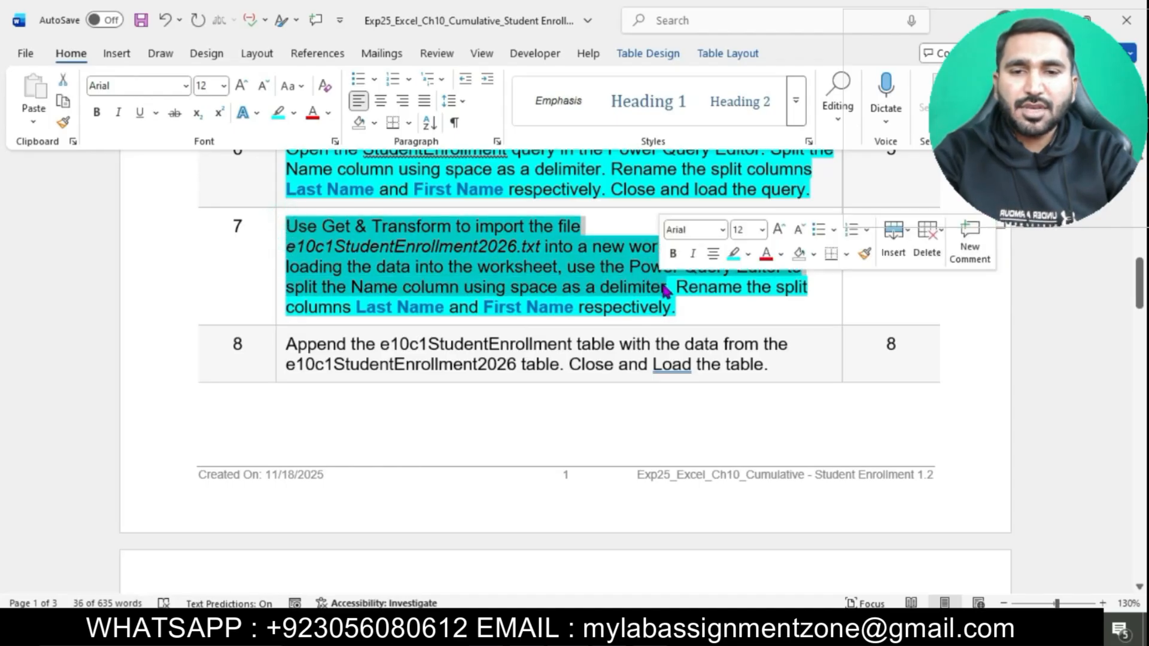
Step: Switch to Excel and start a text file import from the e10c1StudentEnrollment2026 file
{"action": "left_click", "coordinate": [682, 630]}
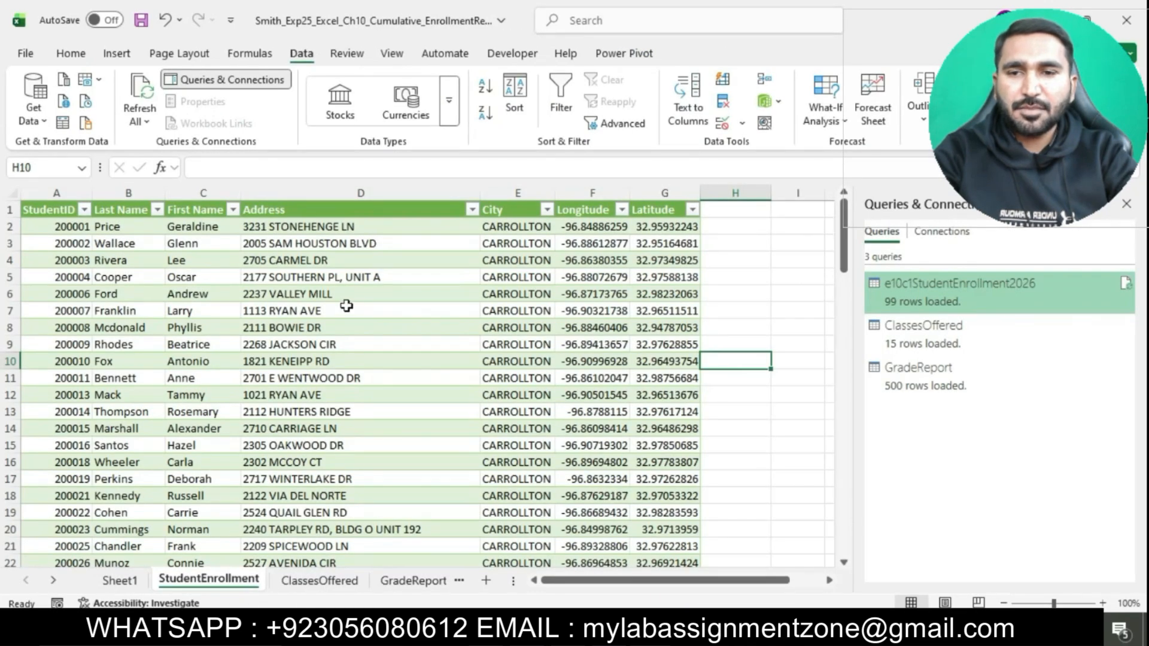
{"action": "left_click", "coordinate": [38, 120]}
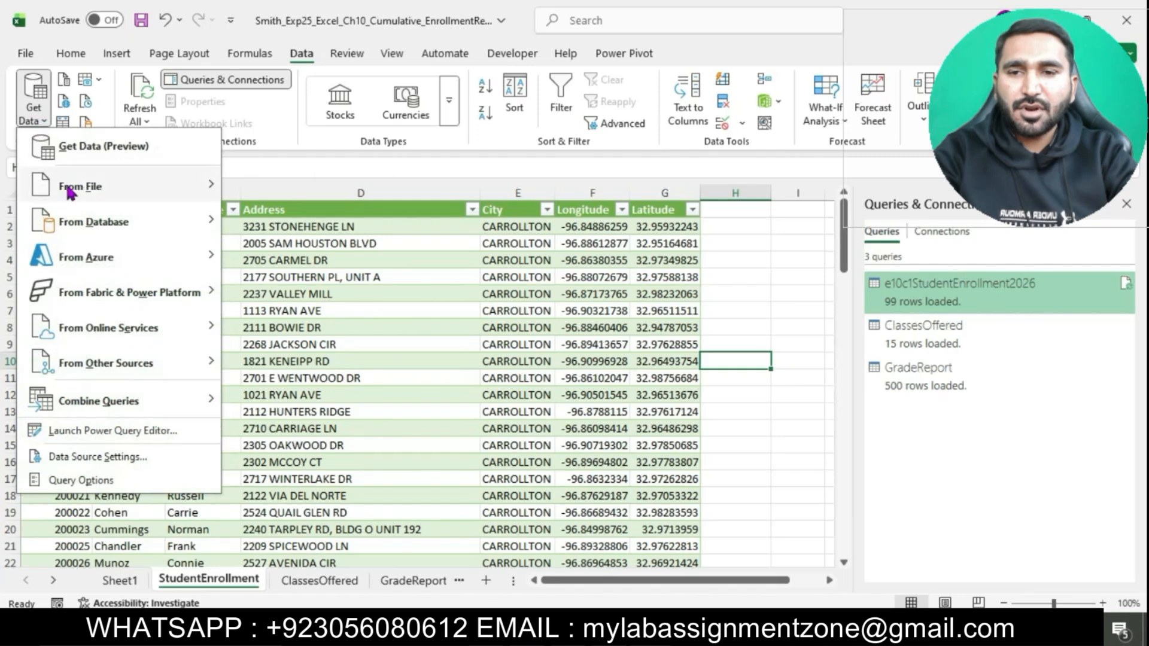
{"action": "mouse_move", "coordinate": [78, 186]}
{"action": "left_click", "coordinate": [305, 231]}
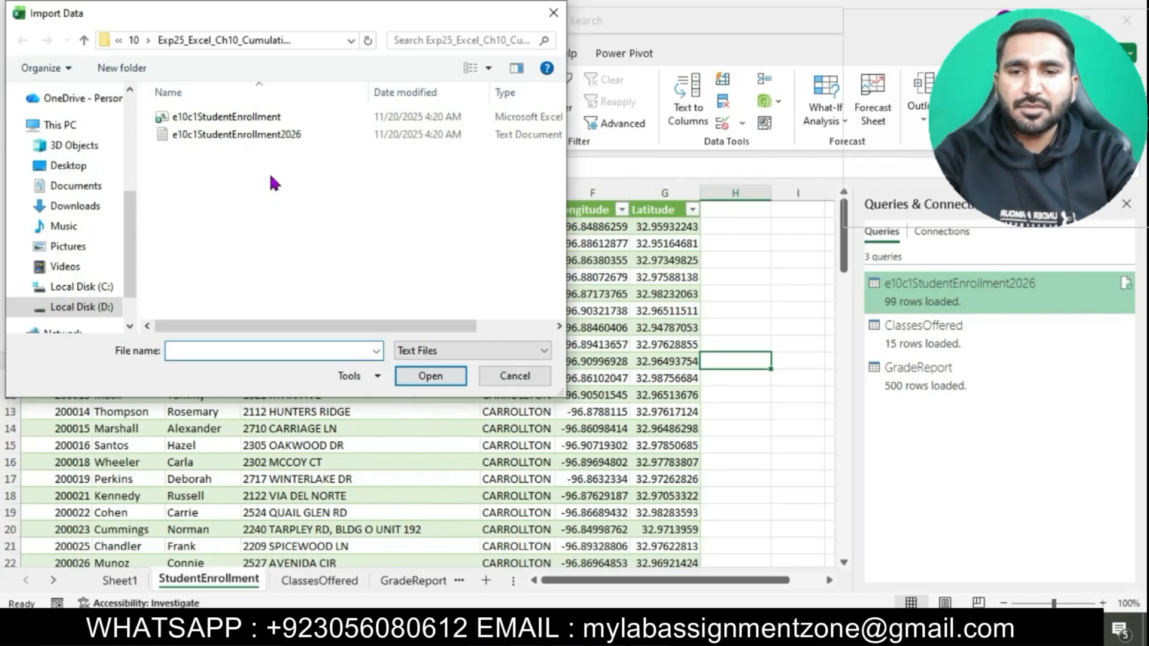
{"action": "left_click", "coordinate": [256, 134]}
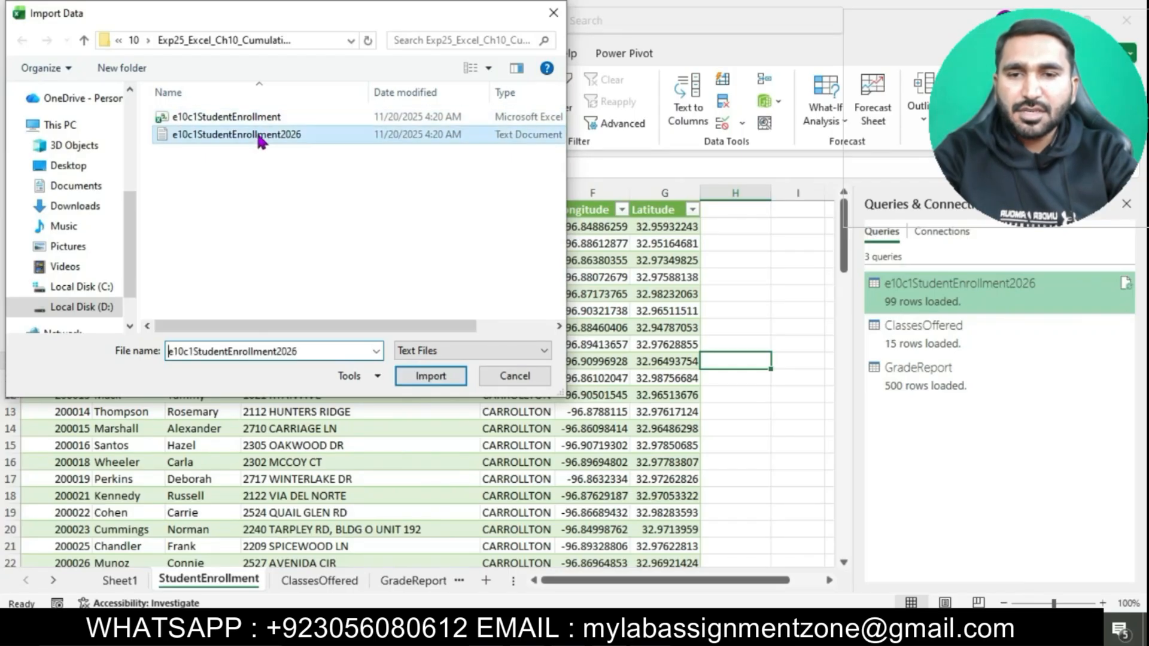
{"action": "left_click", "coordinate": [425, 375]}
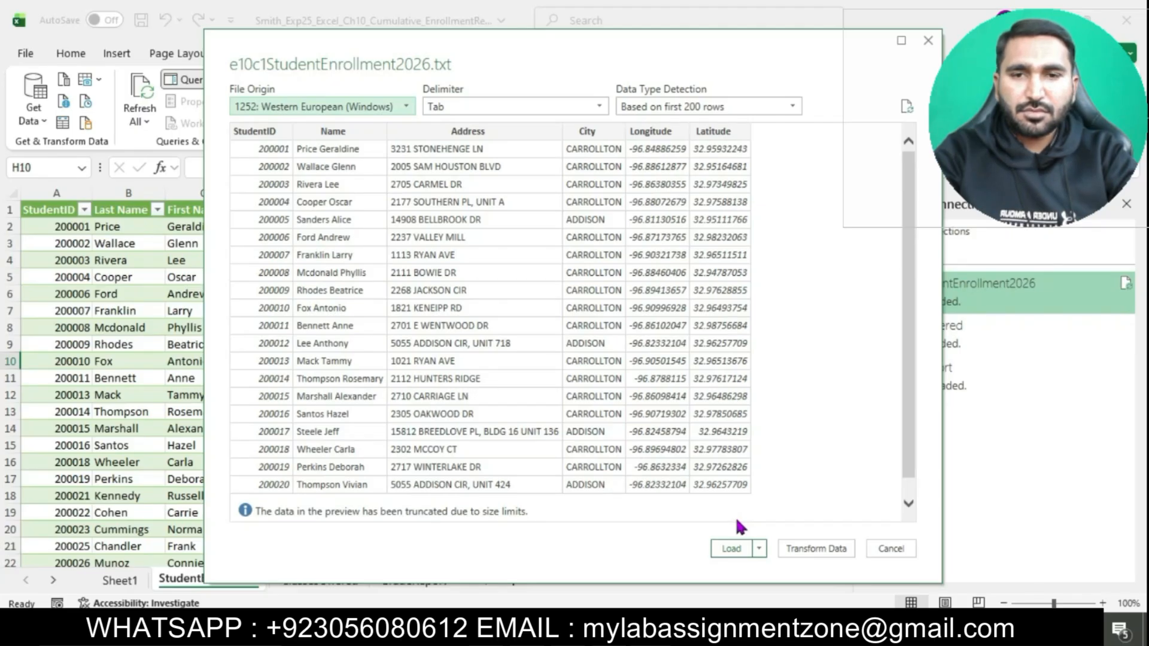
Step: Open the e10c1StudentEnrollment2026 import in the Power Query Editor and split the Name column at each occurrence of the space delimiter
{"action": "left_click", "coordinate": [808, 548]}
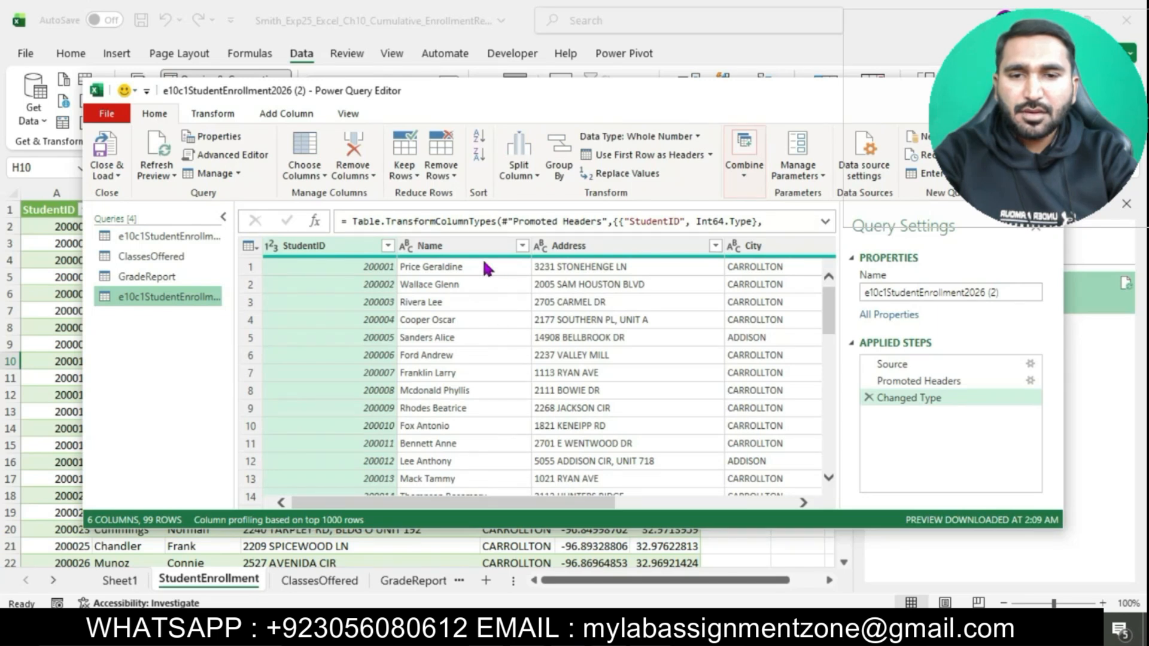
{"action": "left_click", "coordinate": [468, 247]}
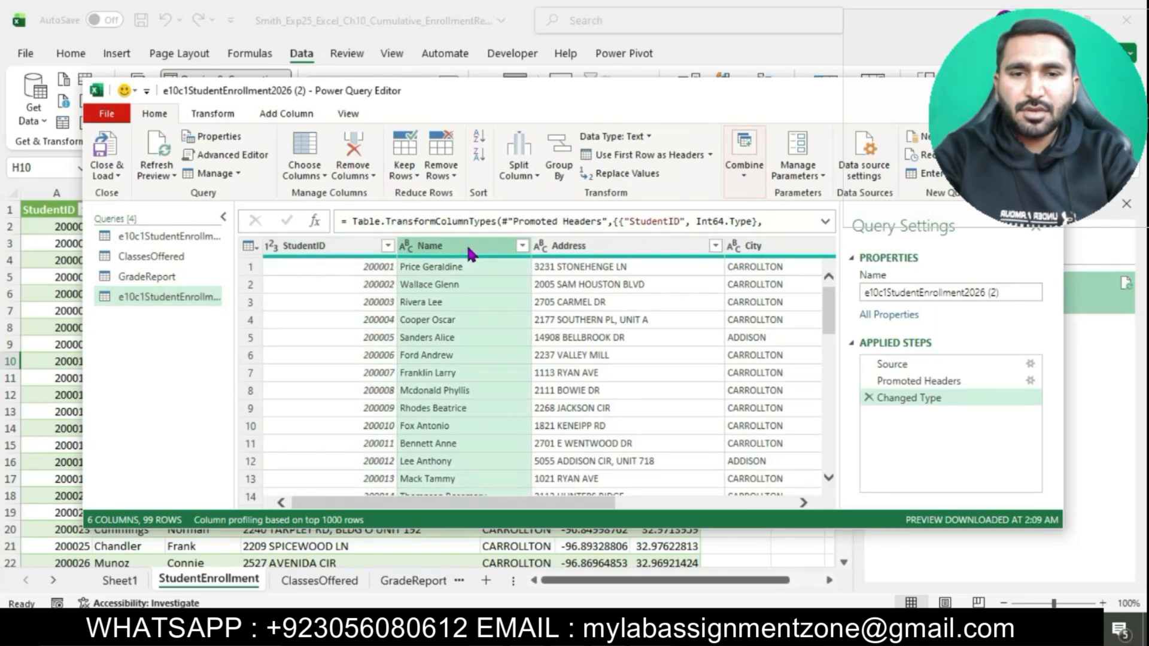
{"action": "left_click", "coordinate": [519, 171]}
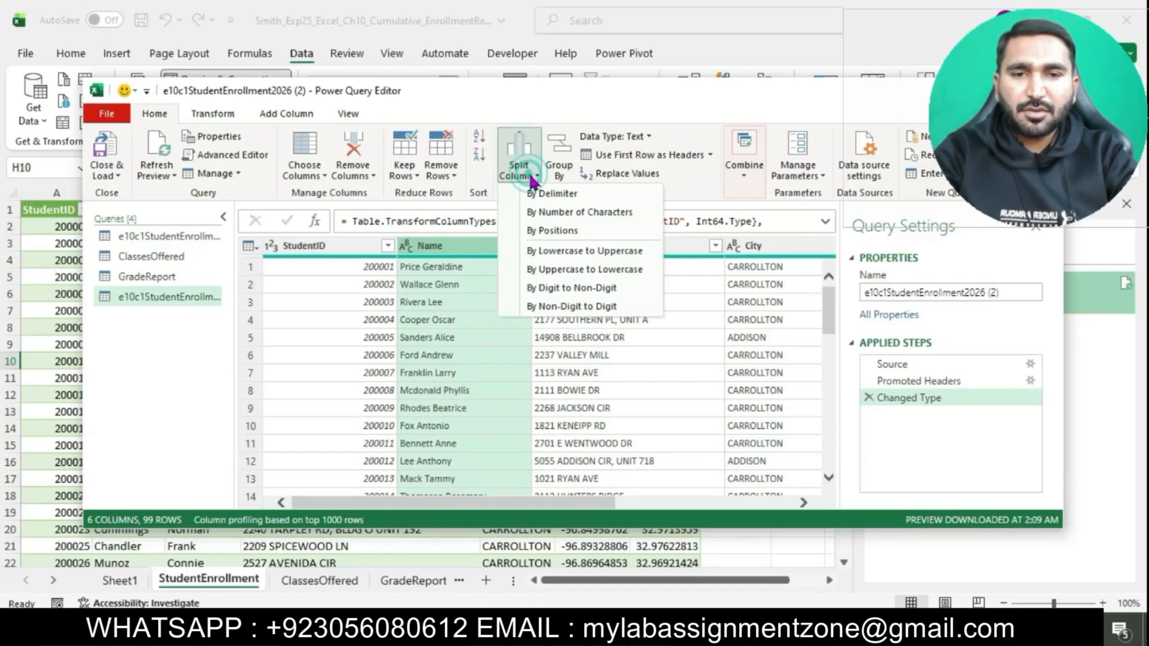
{"action": "left_click", "coordinate": [544, 192]}
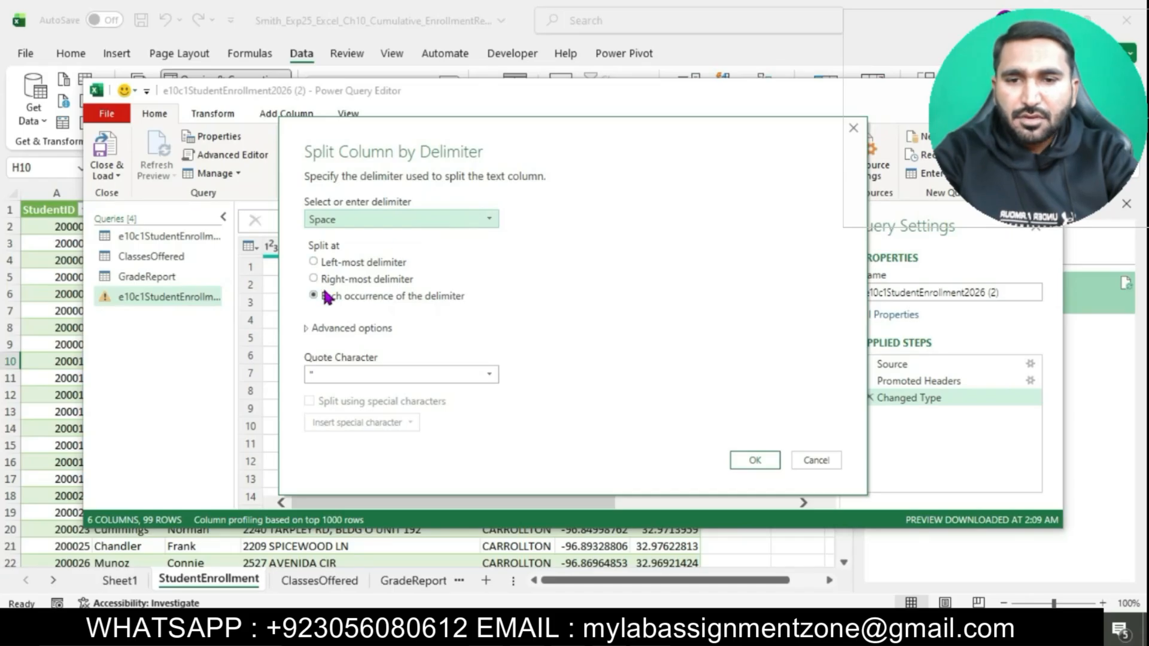
{"action": "left_click", "coordinate": [764, 467]}
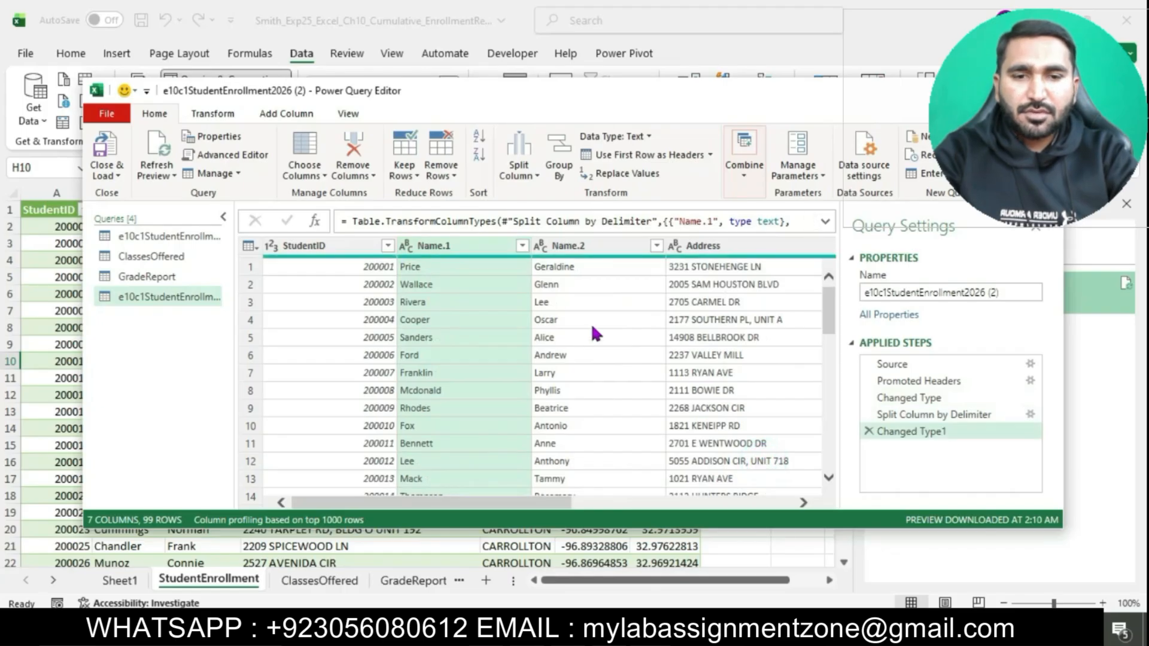
Step: Rename the first split column, Name.1, as Last Name in the e10c1StudentEnrollment2026 (2) query
{"action": "double_click", "coordinate": [481, 247]}
{"action": "key", "text": "BackSpace"}
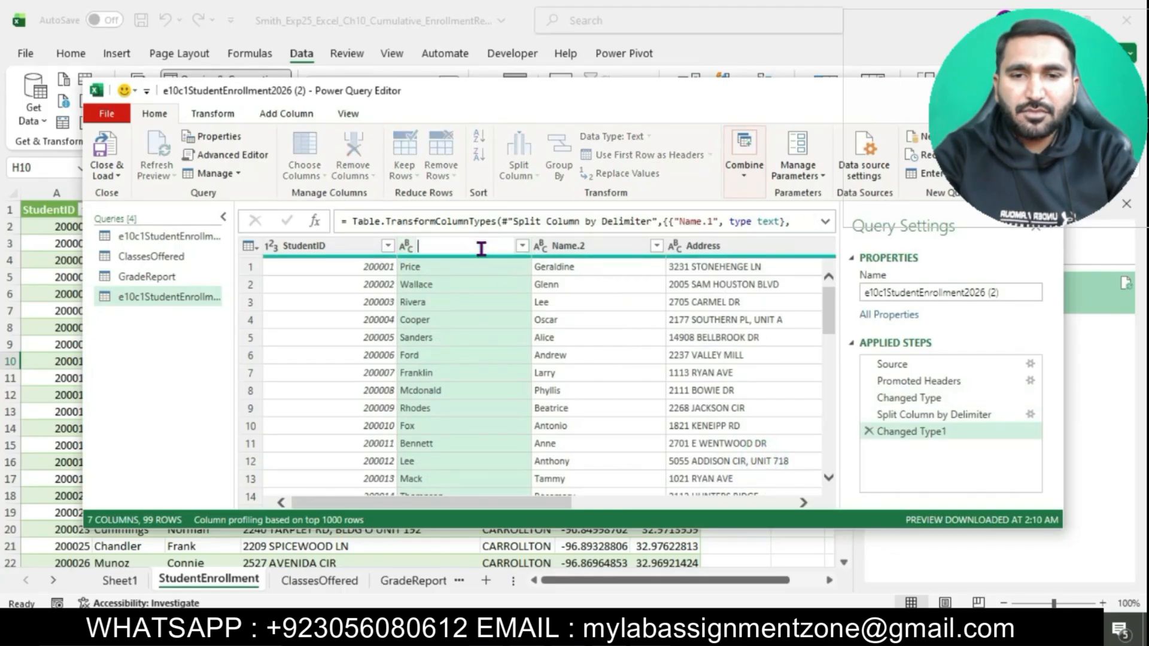
{"action": "type", "text": "L"}
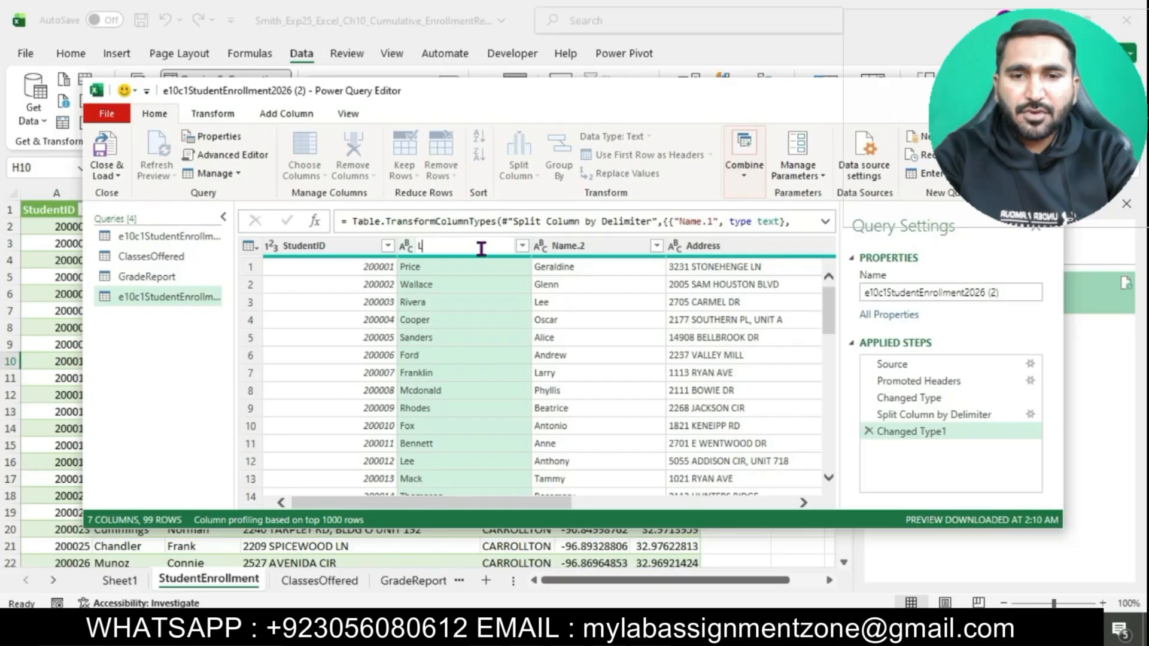
{"action": "type", "text": "ast Name"}
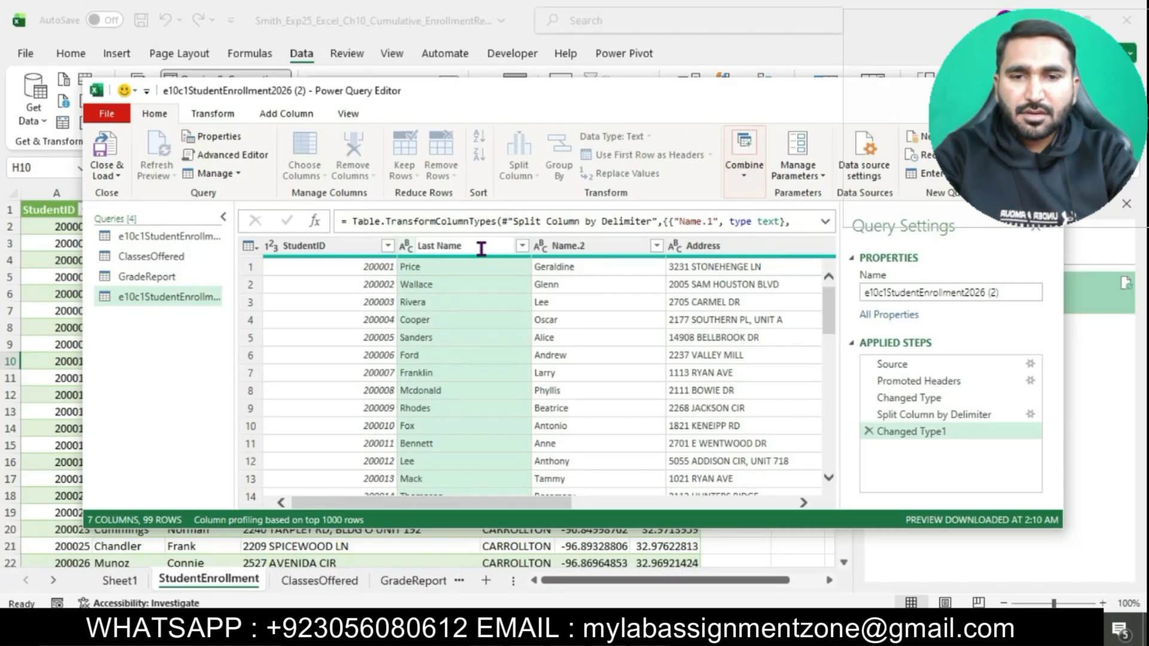
{"action": "key", "text": "Return"}
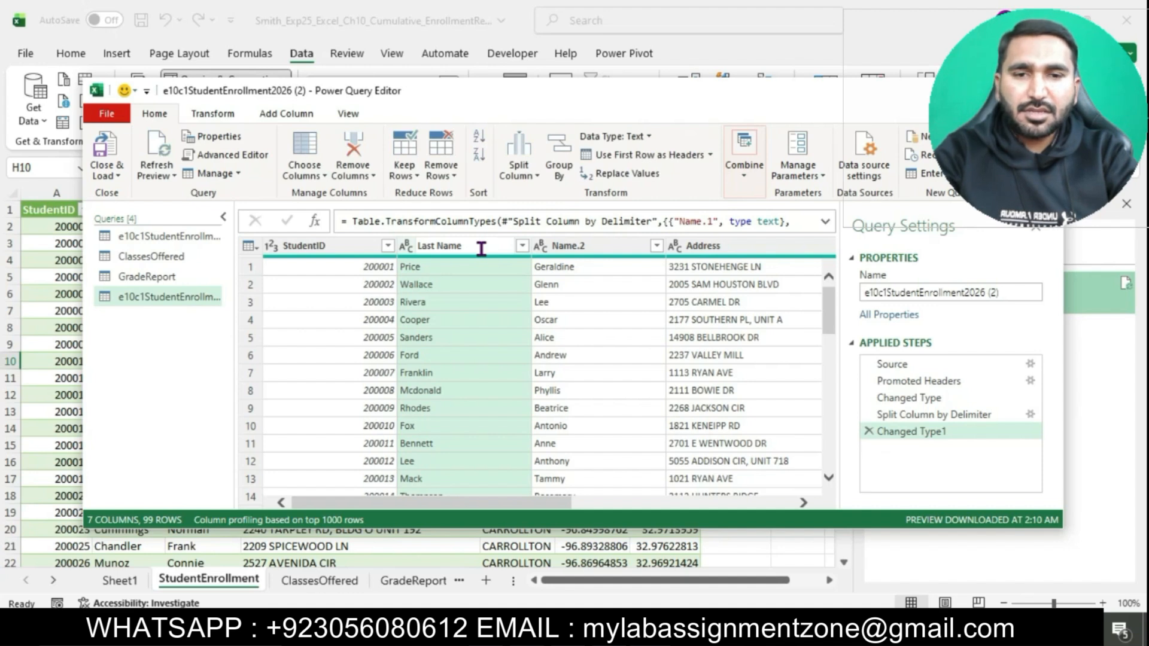
Step: Rename the Name.2 column as First Name, and close and load the e10c1StudentEnrollment2026 (2) query into a new worksheet
{"action": "left_click", "coordinate": [605, 251]}
{"action": "type", "text": "F"}
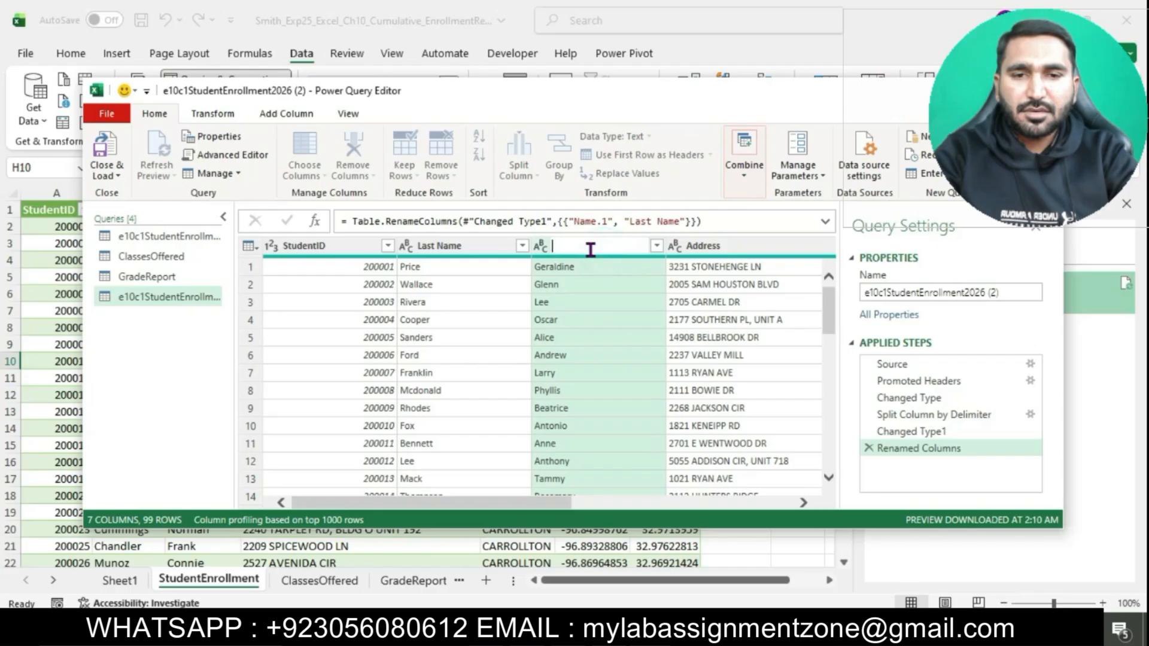
{"action": "type", "text": "irst"}
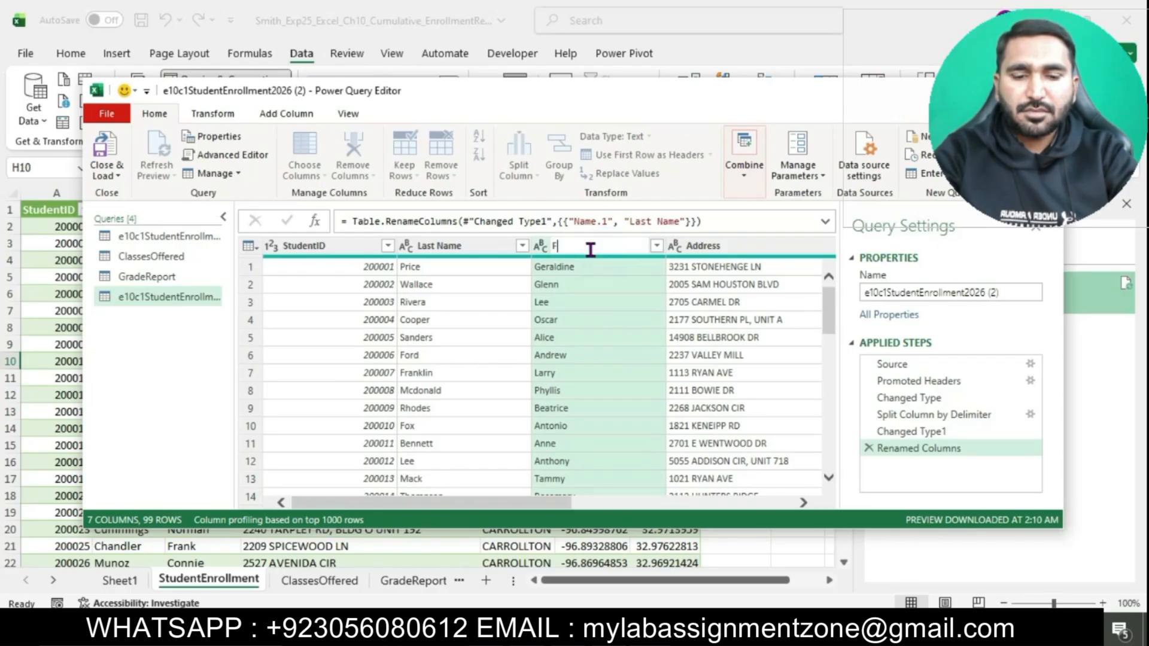
{"action": "type", "text": " Name"}
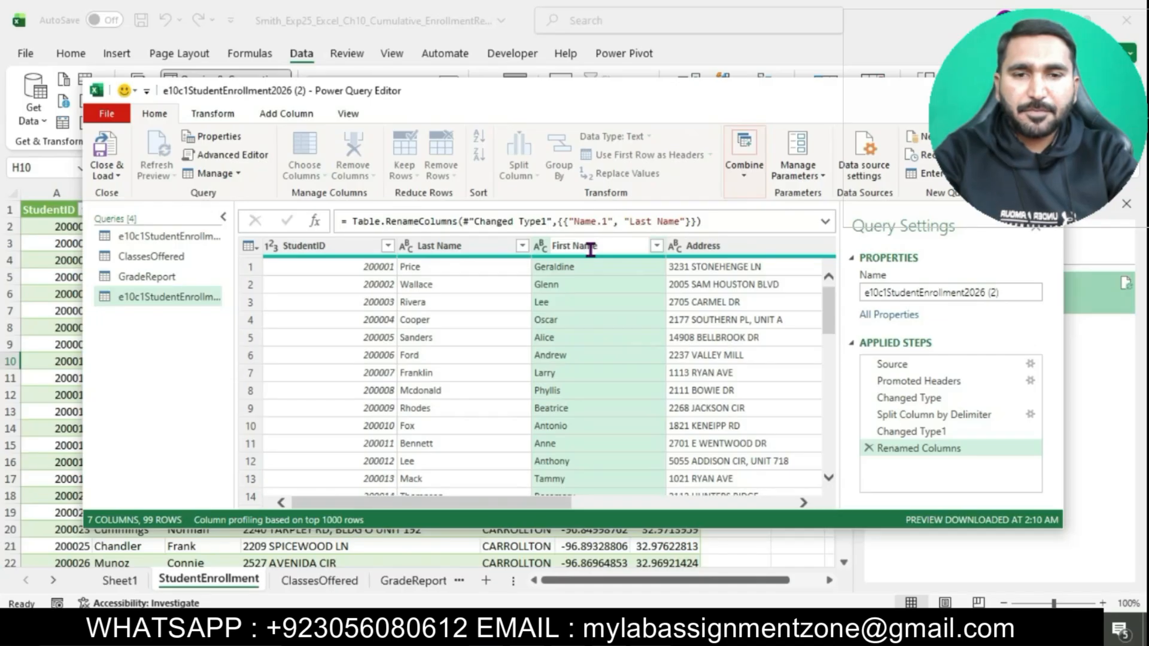
{"action": "key", "text": "Return"}
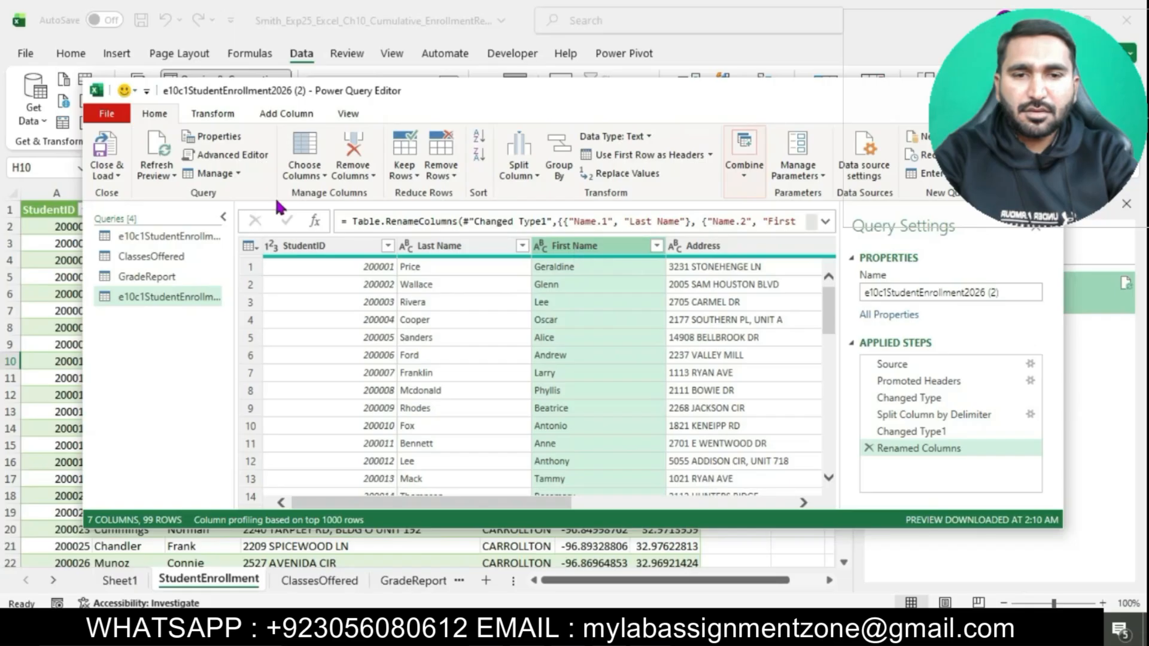
{"action": "left_click", "coordinate": [109, 176]}
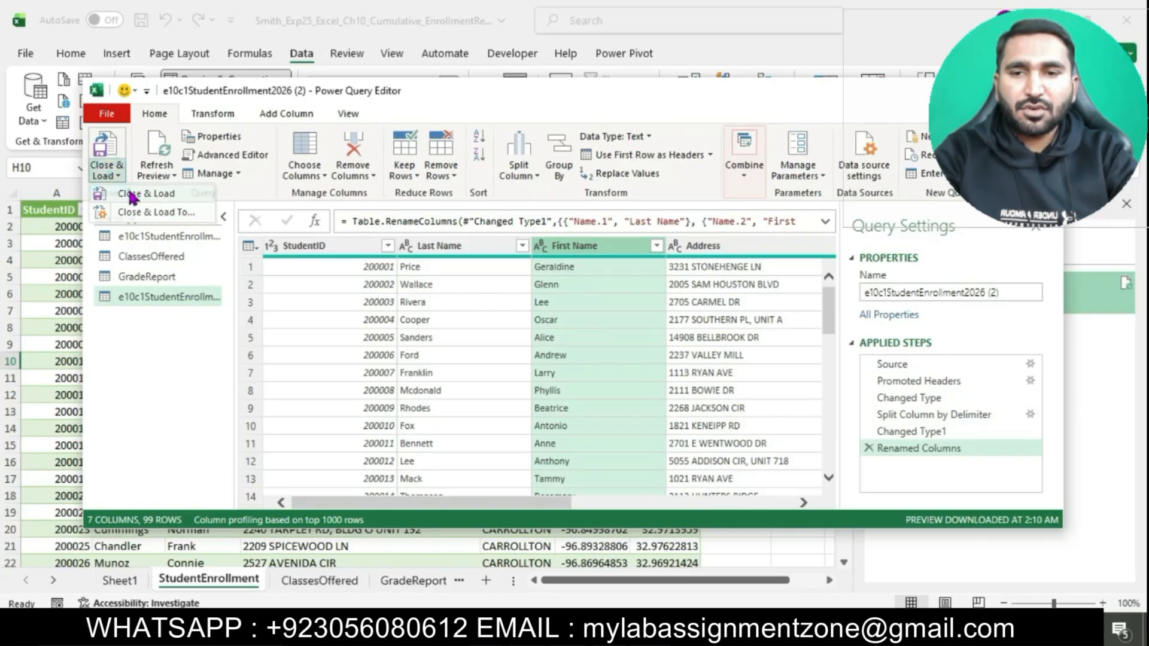
{"action": "left_click", "coordinate": [131, 195]}
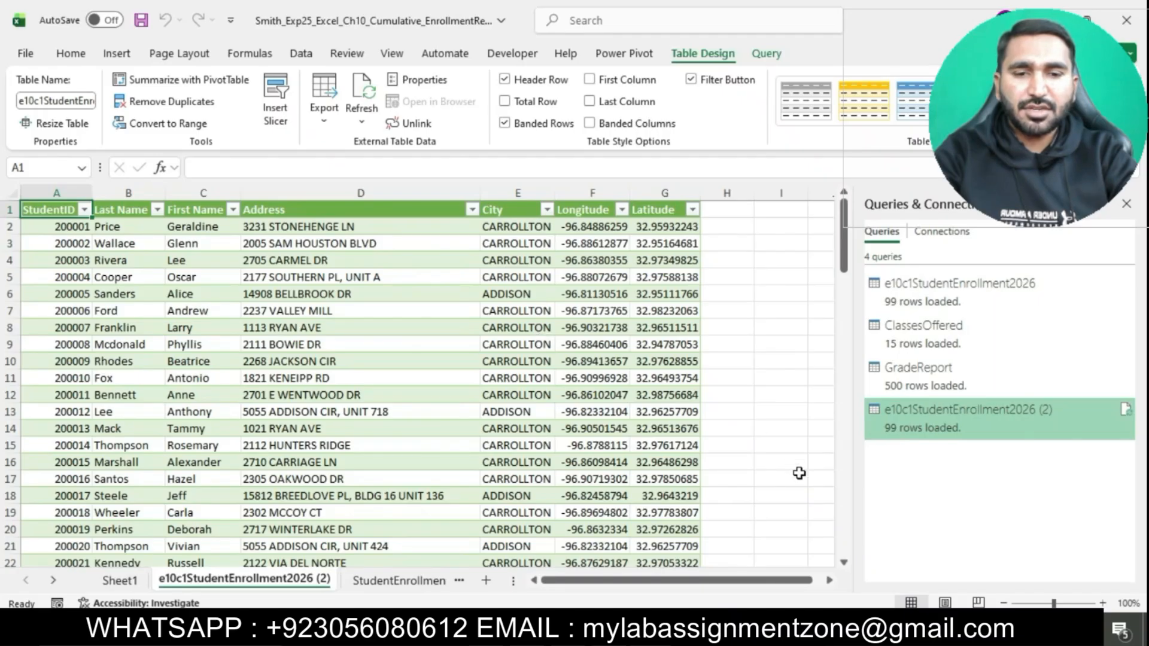
Step: Switch to the Word instructions and highlight the step 8 text about appending the enrollment tables in turquoise
{"action": "left_click", "coordinate": [629, 628]}
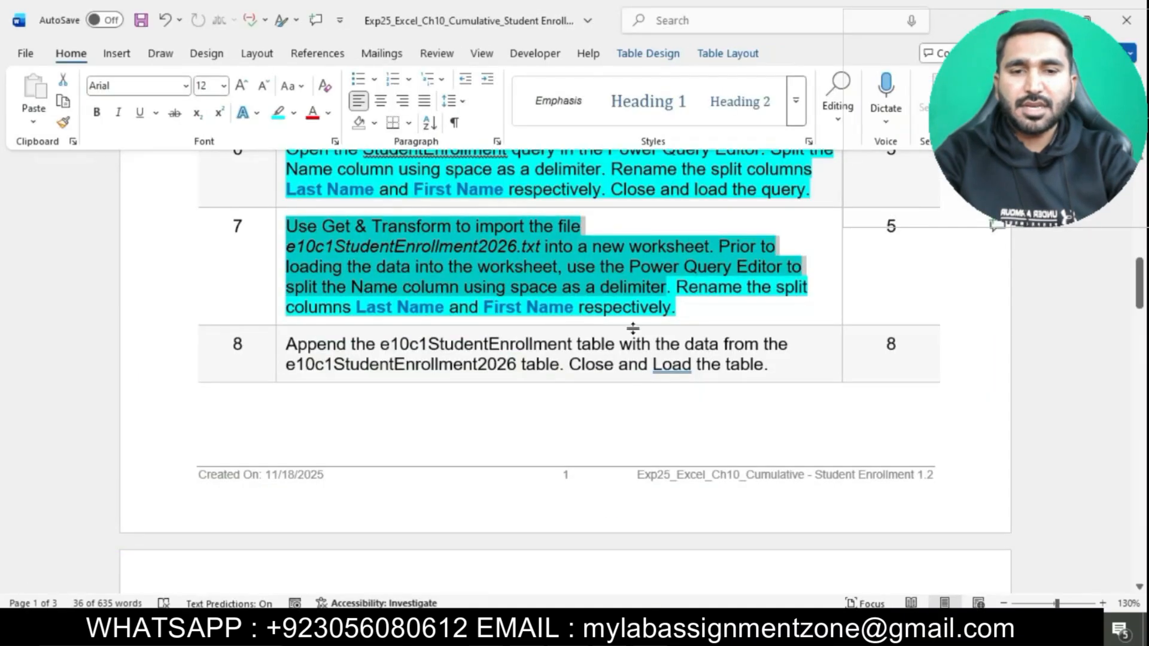
{"action": "left_click", "coordinate": [633, 310]}
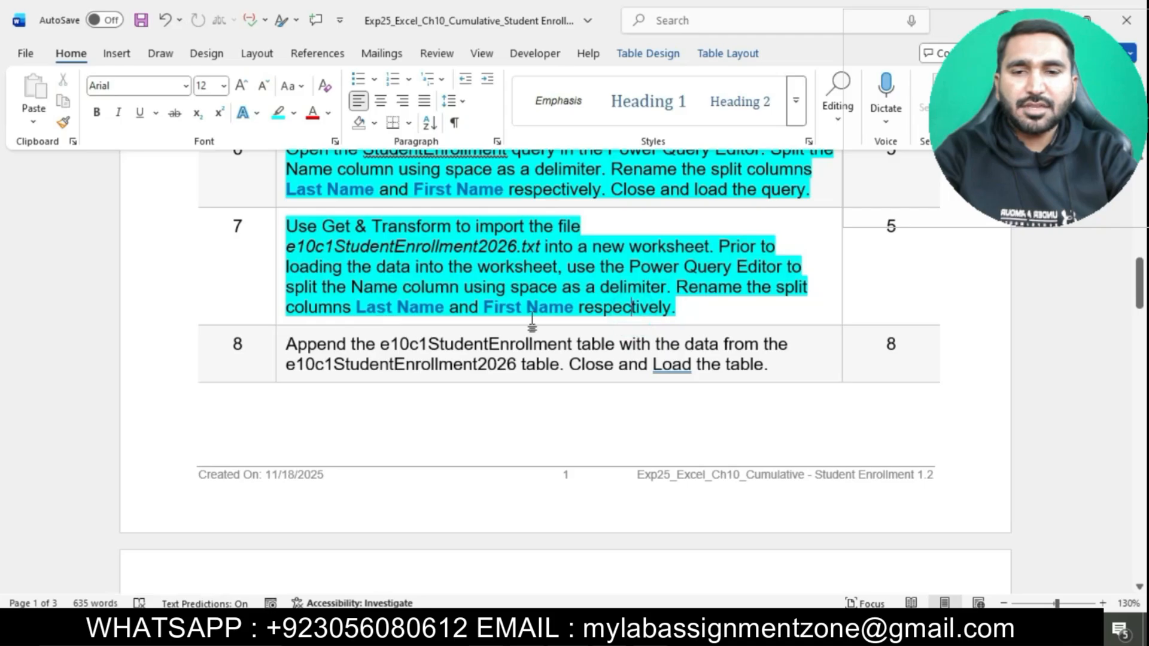
{"action": "scroll", "coordinate": [535, 319], "scroll_direction": "down", "scroll_amount": 3}
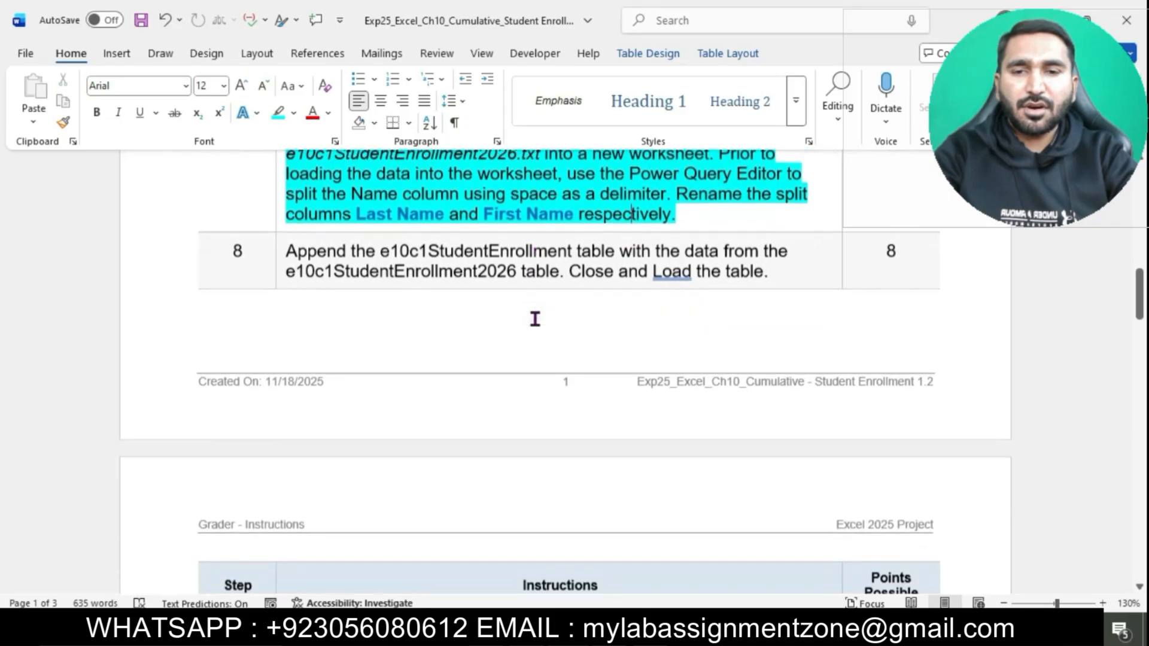
{"action": "left_click", "coordinate": [280, 254]}
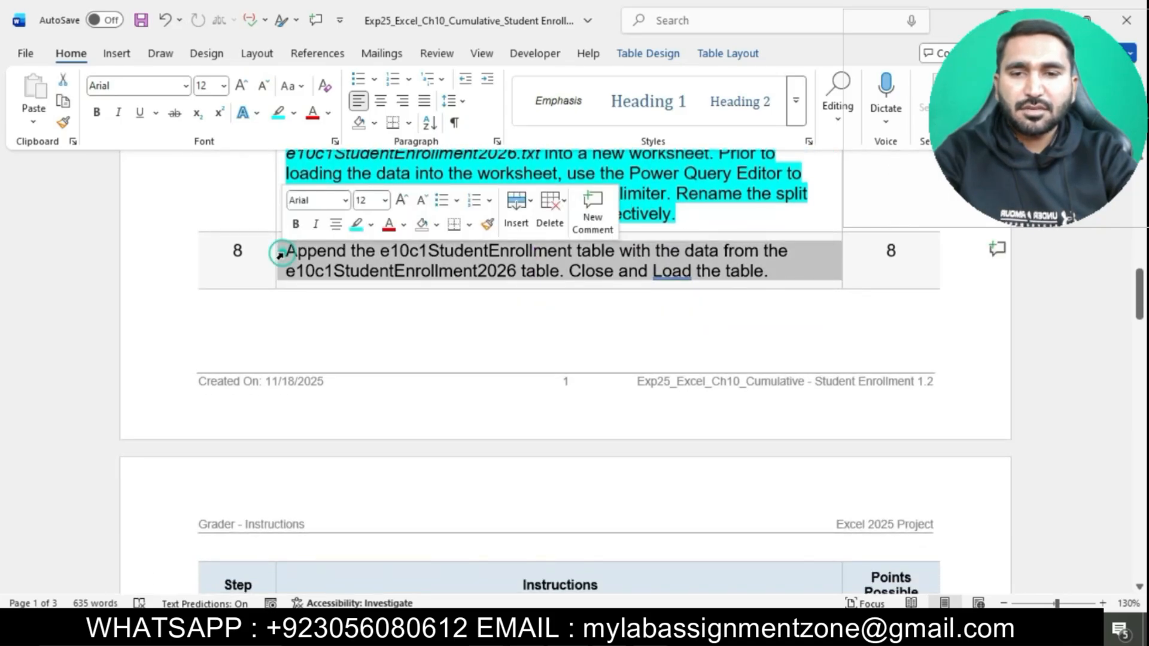
{"action": "left_click", "coordinate": [356, 224]}
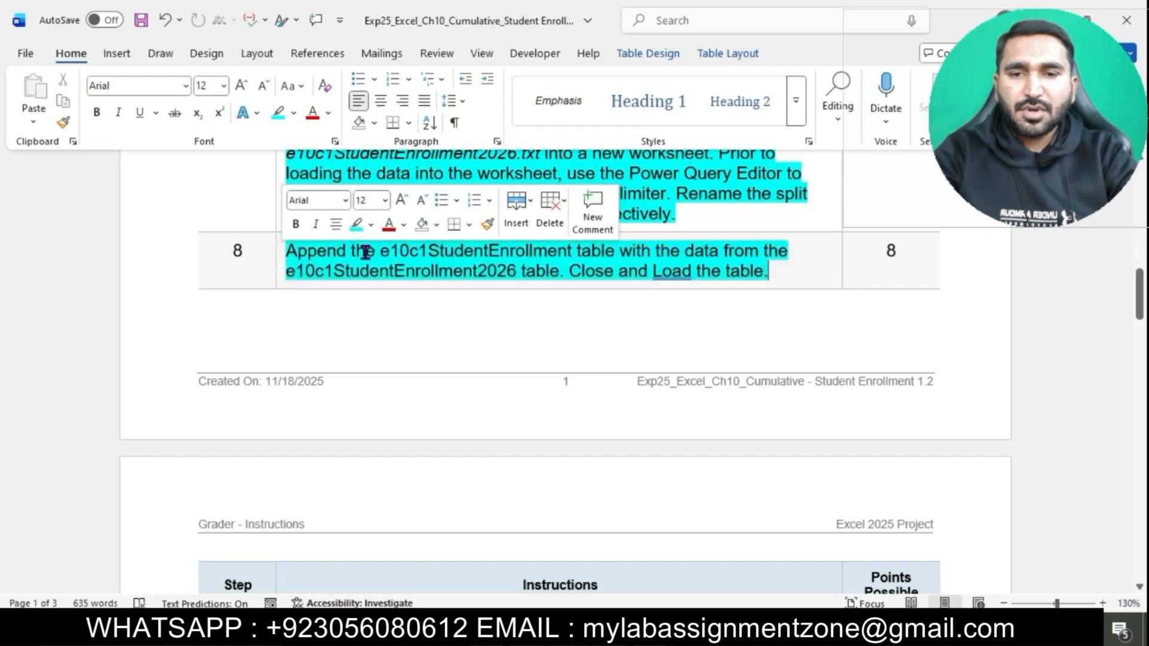
{"action": "left_click", "coordinate": [365, 252]}
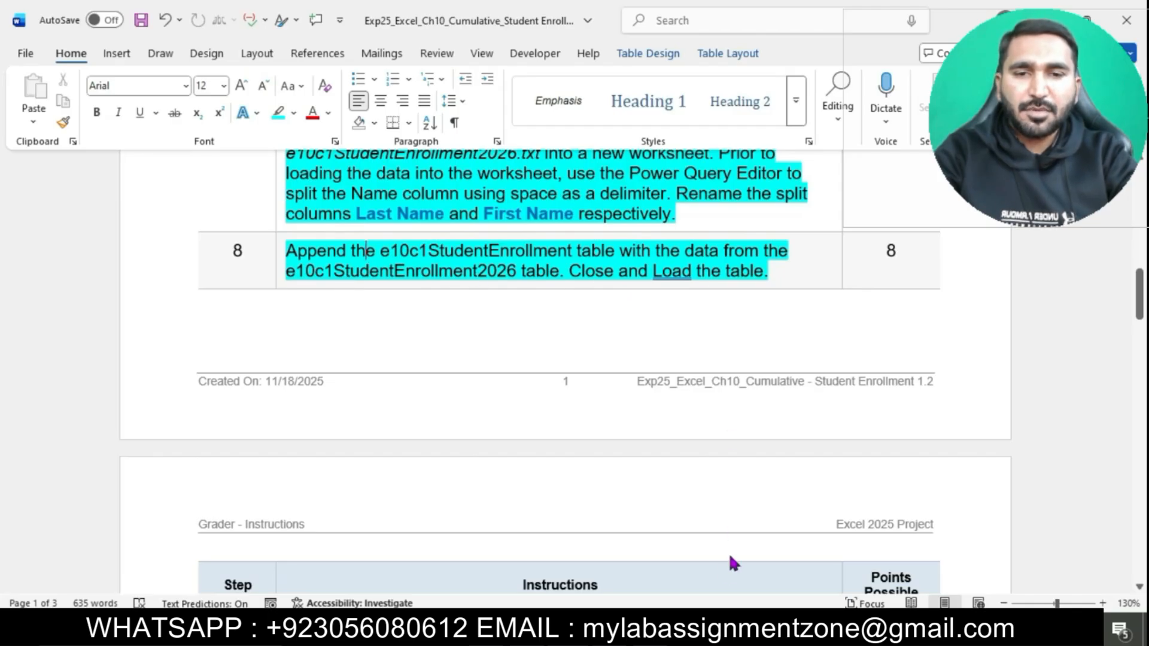
Step: Switch to Excel, append e10c1StudentEnrollment2026 (2) as the second table to e10c1StudentEnrollment2026, and close and load the combined query into a new worksheet
{"action": "left_click", "coordinate": [721, 630]}
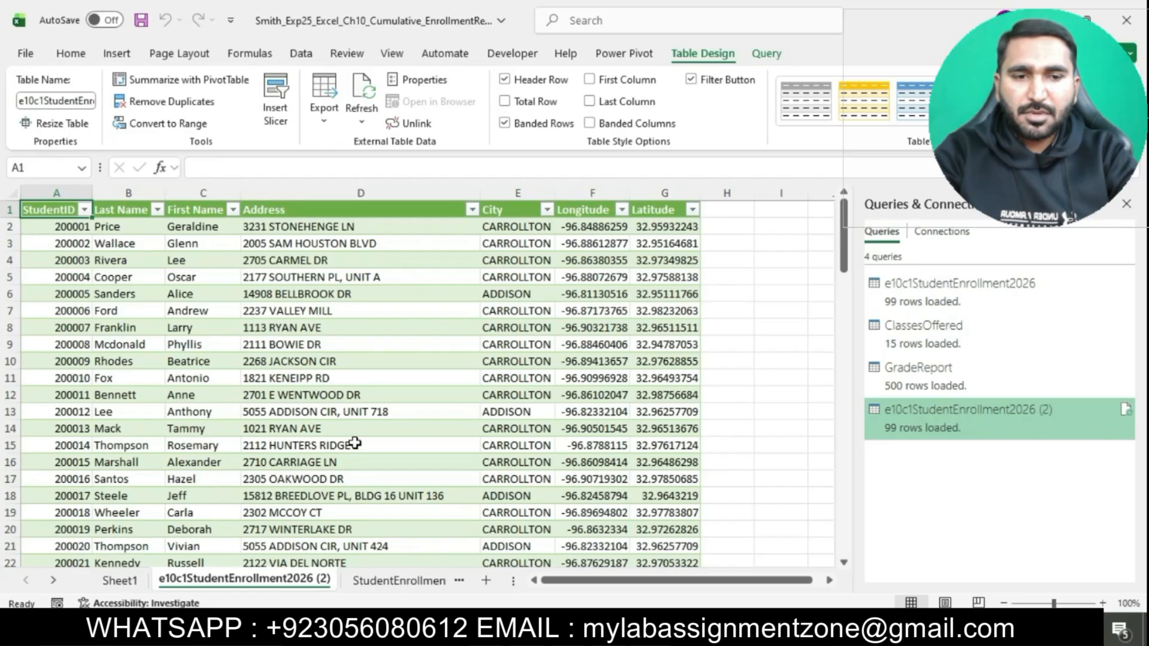
{"action": "left_click", "coordinate": [302, 54]}
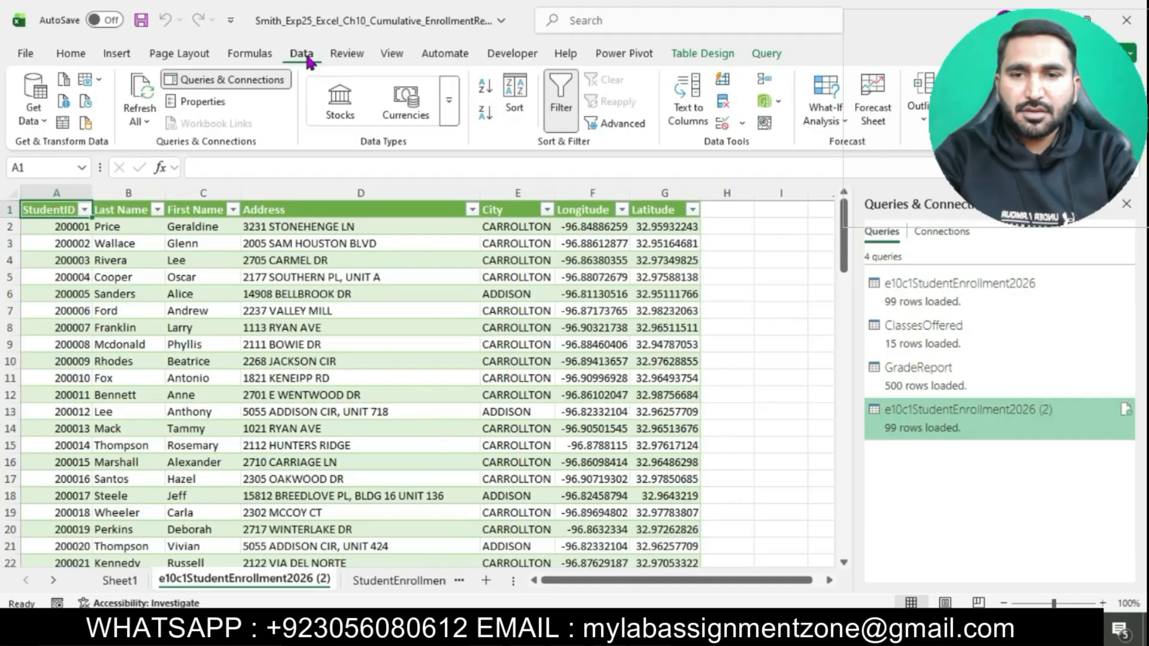
{"action": "left_click", "coordinate": [40, 123]}
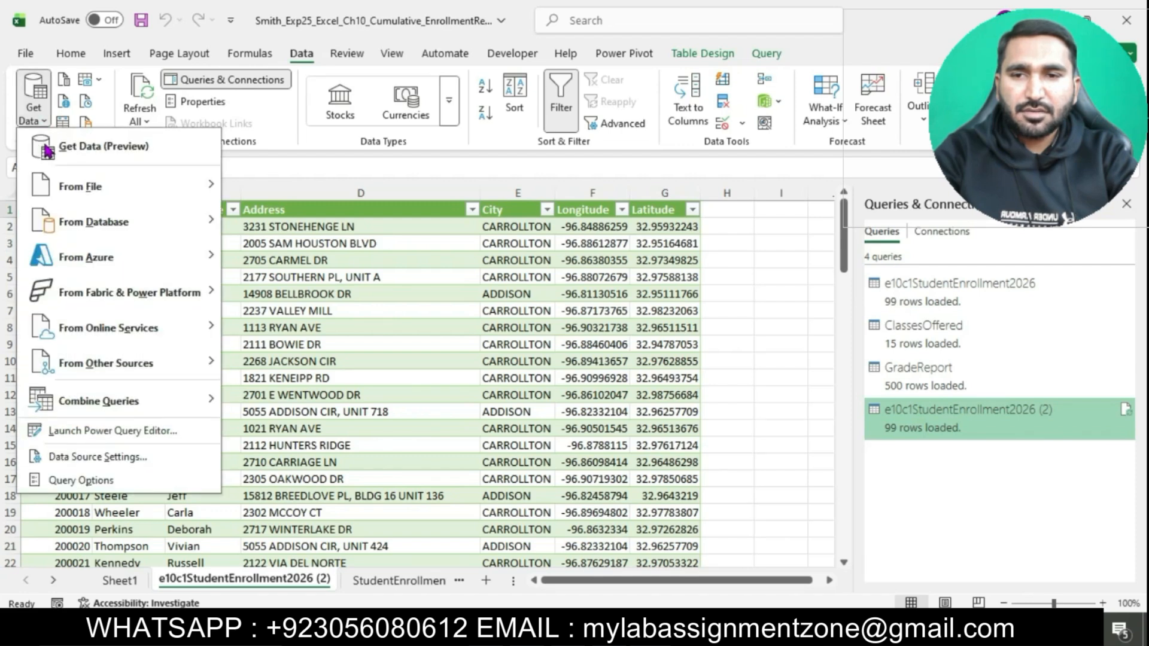
{"action": "mouse_move", "coordinate": [138, 405]}
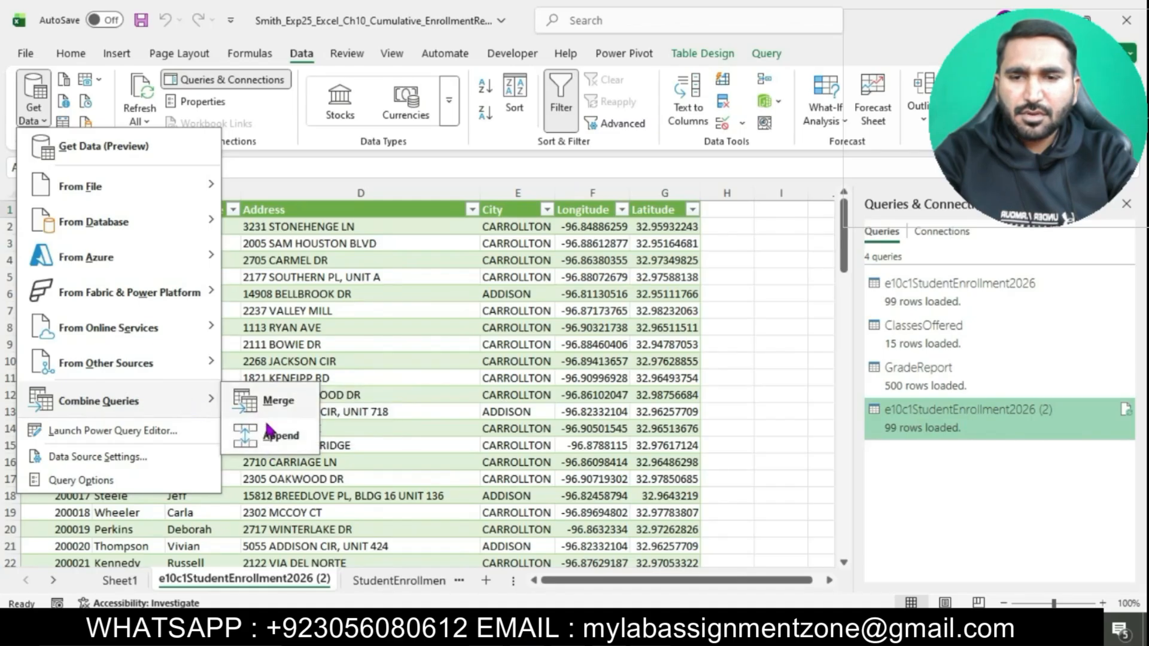
{"action": "left_click", "coordinate": [269, 431]}
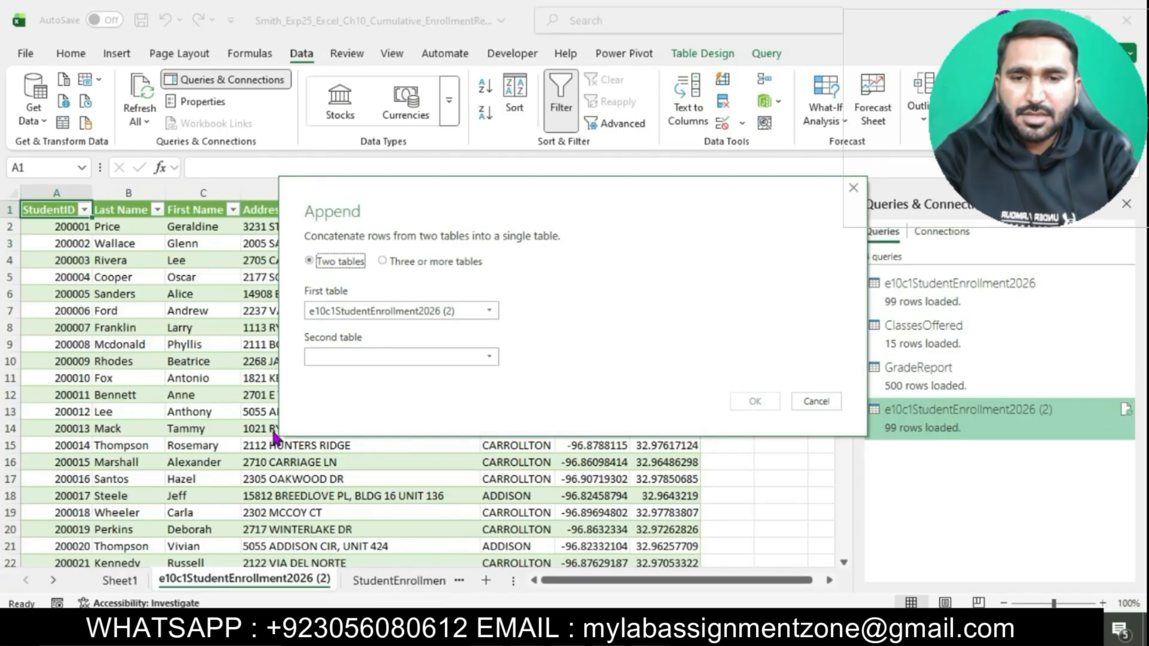
{"action": "left_click", "coordinate": [489, 312]}
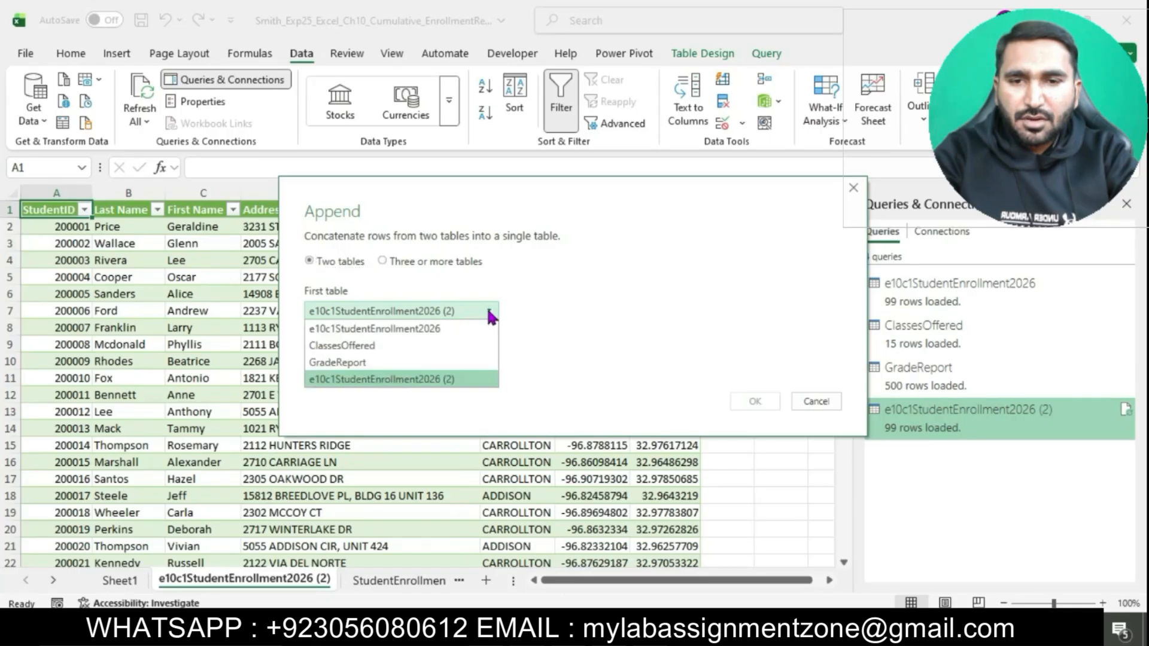
{"action": "left_click", "coordinate": [423, 329]}
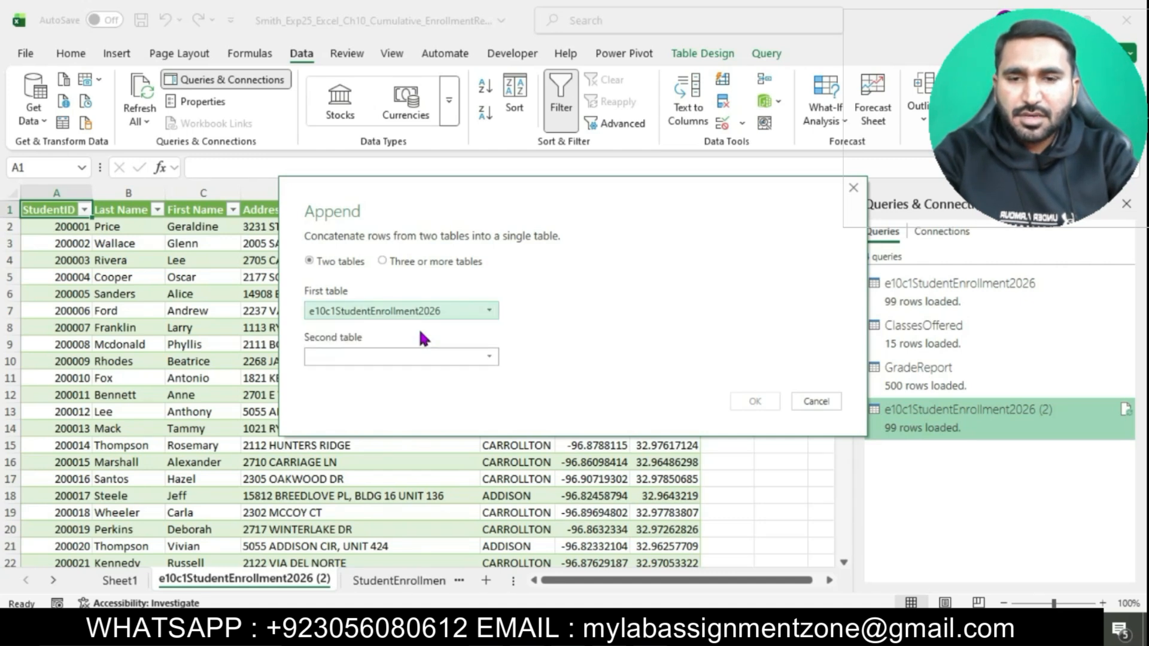
{"action": "left_click", "coordinate": [475, 357]}
{"action": "left_click", "coordinate": [436, 424]}
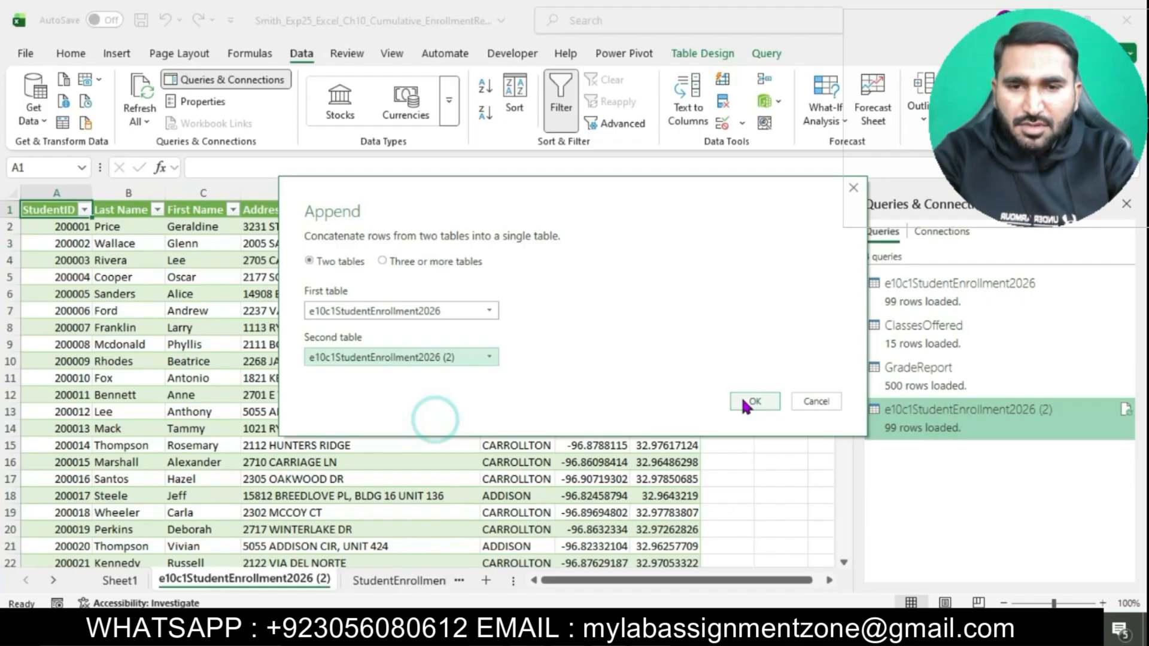
{"action": "left_click", "coordinate": [742, 399]}
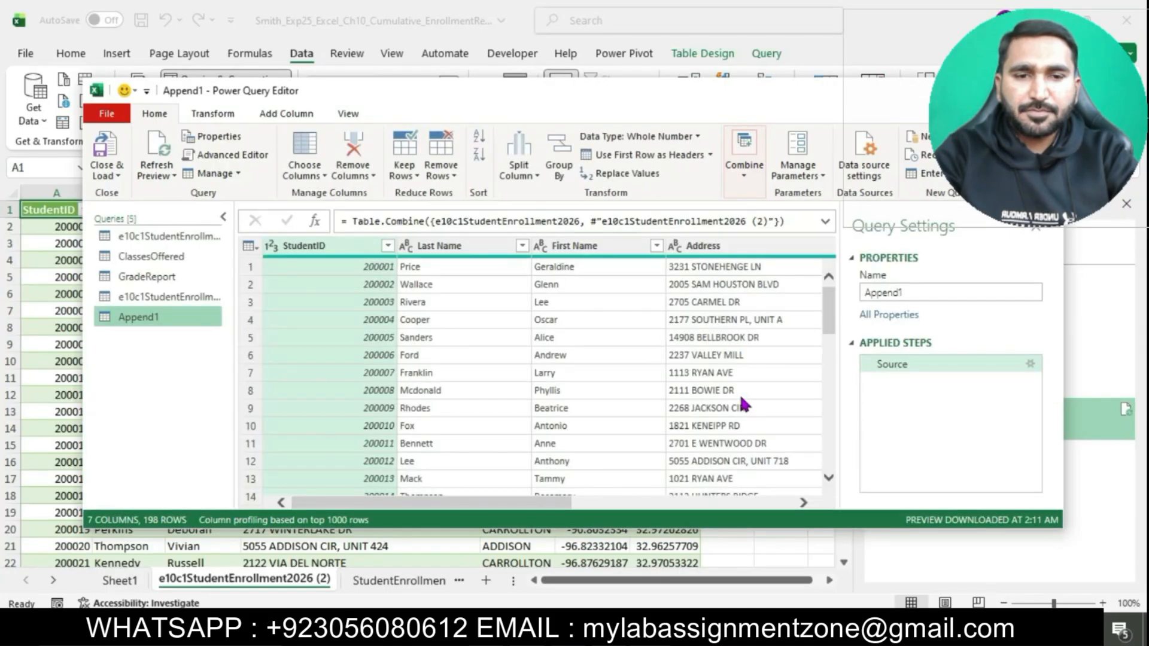
{"action": "left_click", "coordinate": [104, 175]}
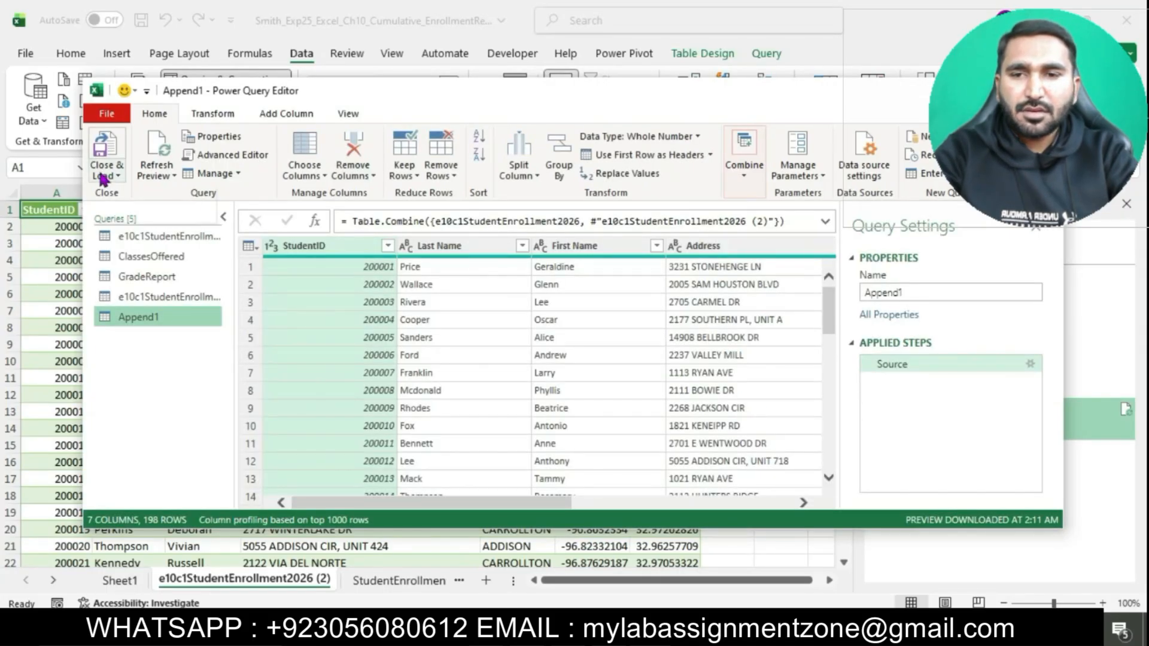
{"action": "left_click", "coordinate": [146, 194]}
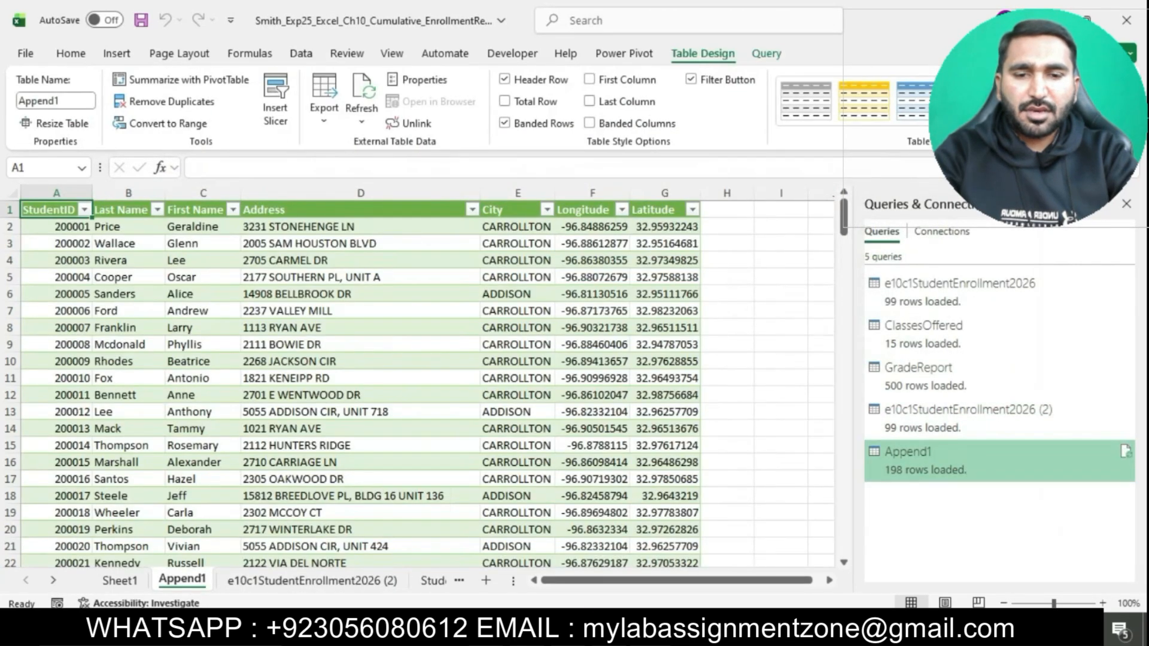
Step: Switch to the Word instructions and highlight everything from step 9 through the Total Points row in turquoise
{"action": "key", "text": "alt+Tab"}
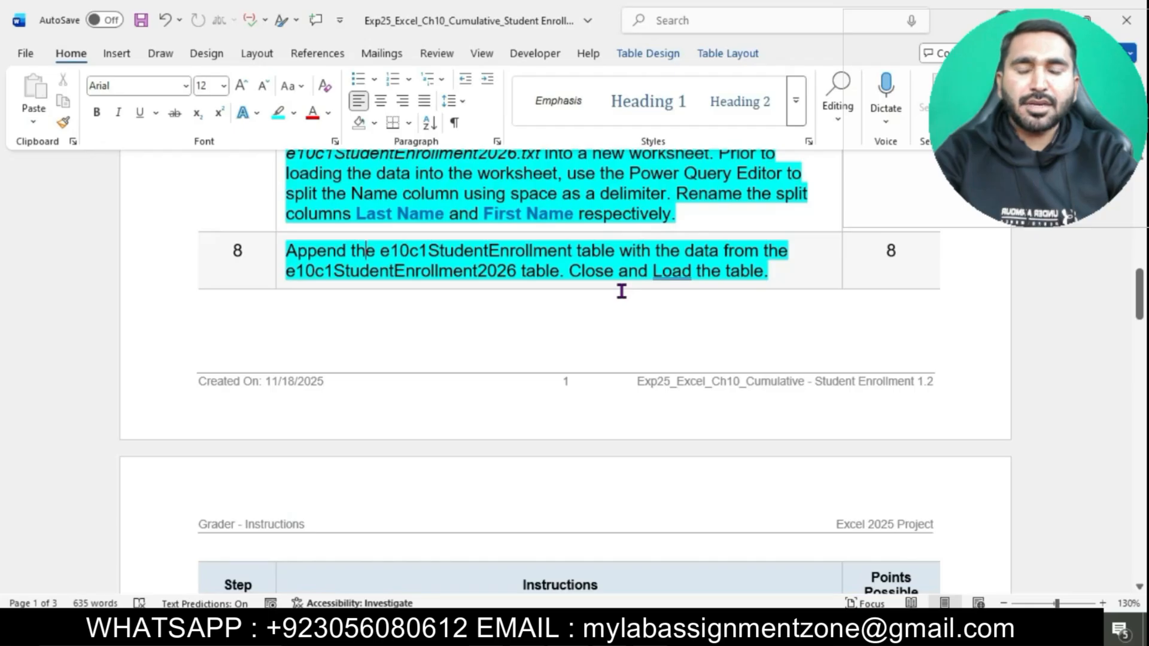
{"action": "scroll", "coordinate": [621, 291], "scroll_direction": "down", "scroll_amount": 1}
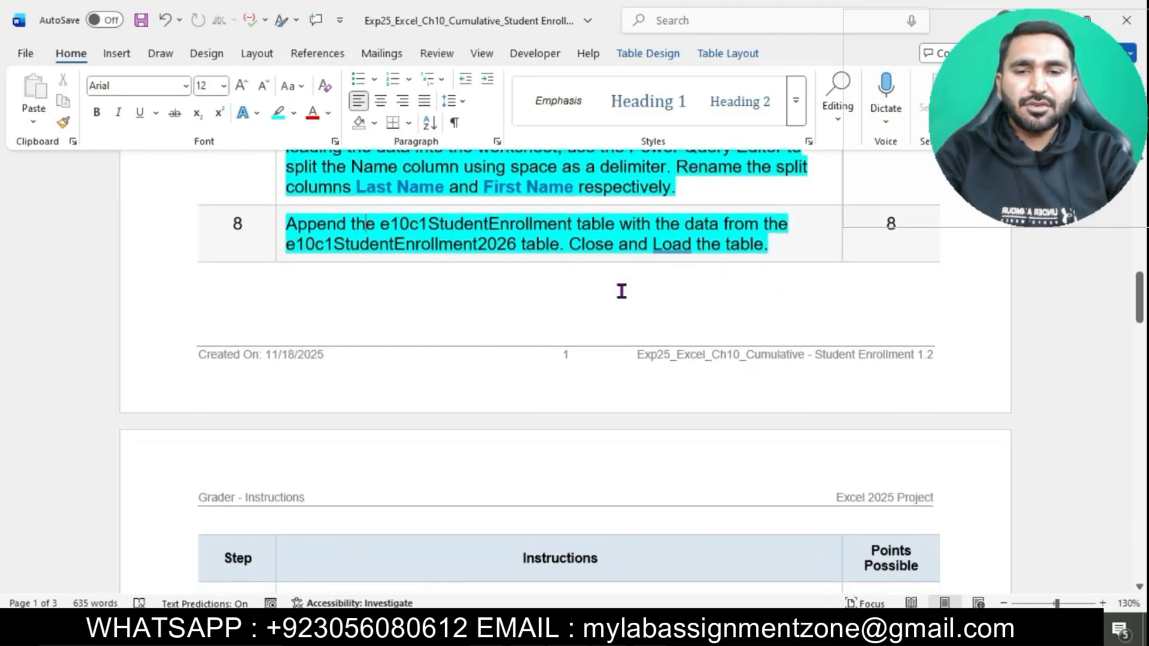
{"action": "scroll", "coordinate": [621, 291], "scroll_direction": "down", "scroll_amount": 6}
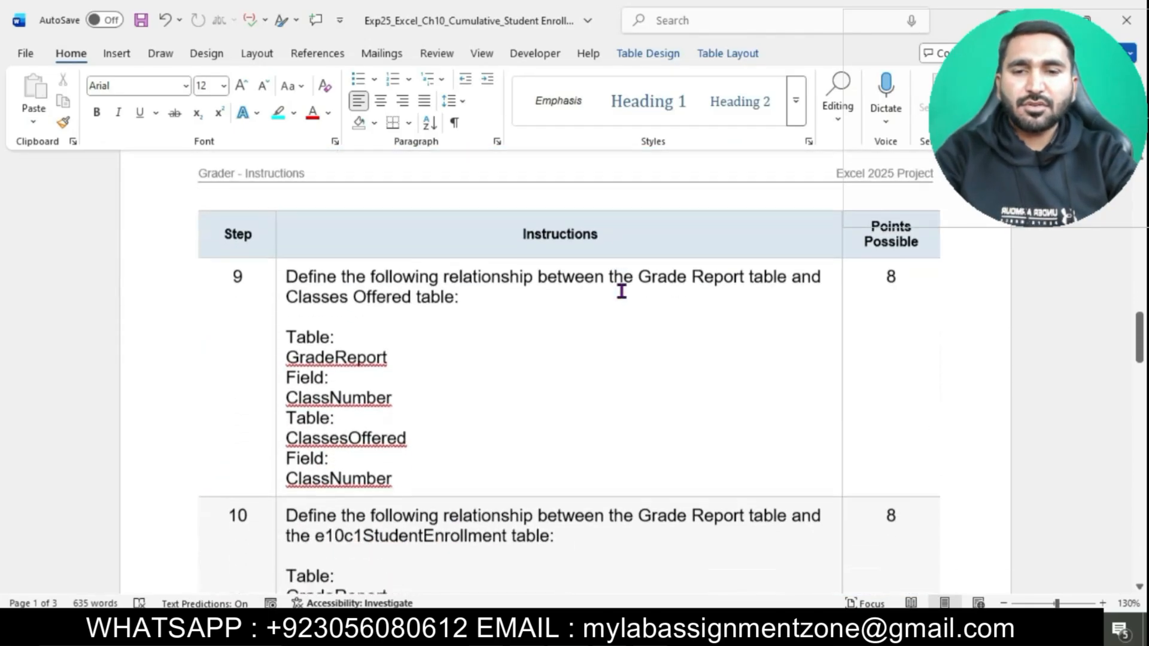
{"action": "scroll", "coordinate": [282, 249], "scroll_direction": "down", "scroll_amount": 13}
{"action": "left_click_drag", "start_coordinate": [281, 251], "coordinate": [342, 587]}
{"action": "scroll", "coordinate": [281, 249], "scroll_direction": "down", "scroll_amount": 7}
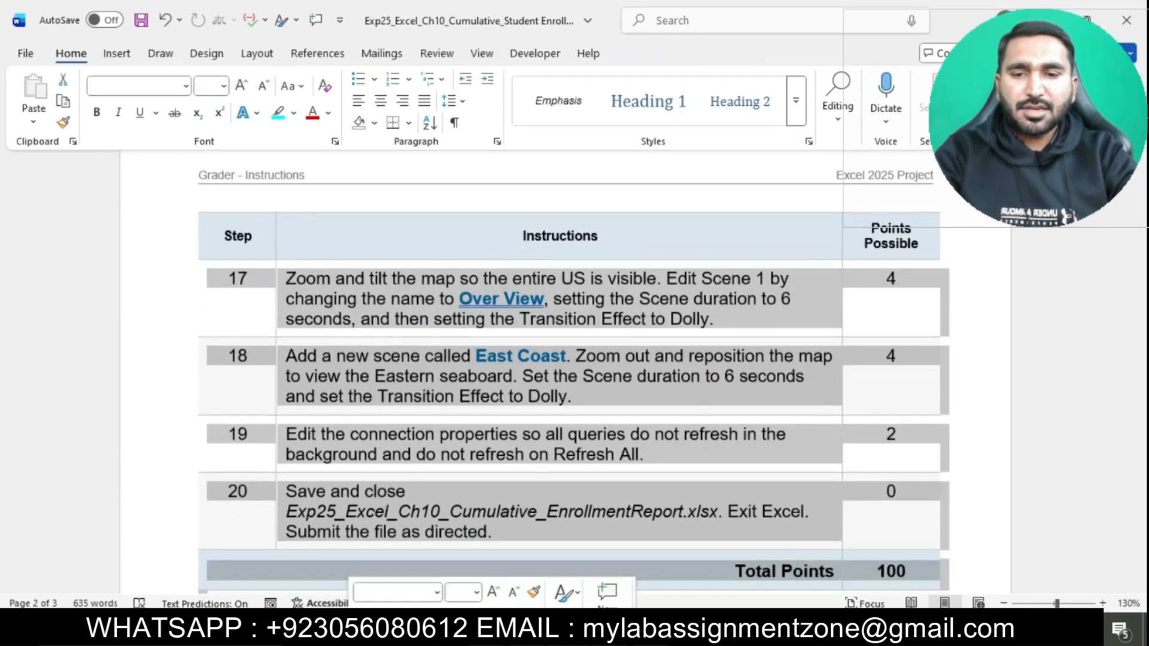
{"action": "left_click", "coordinate": [556, 515]}
{"action": "scroll", "coordinate": [561, 519], "scroll_direction": "down", "scroll_amount": 3}
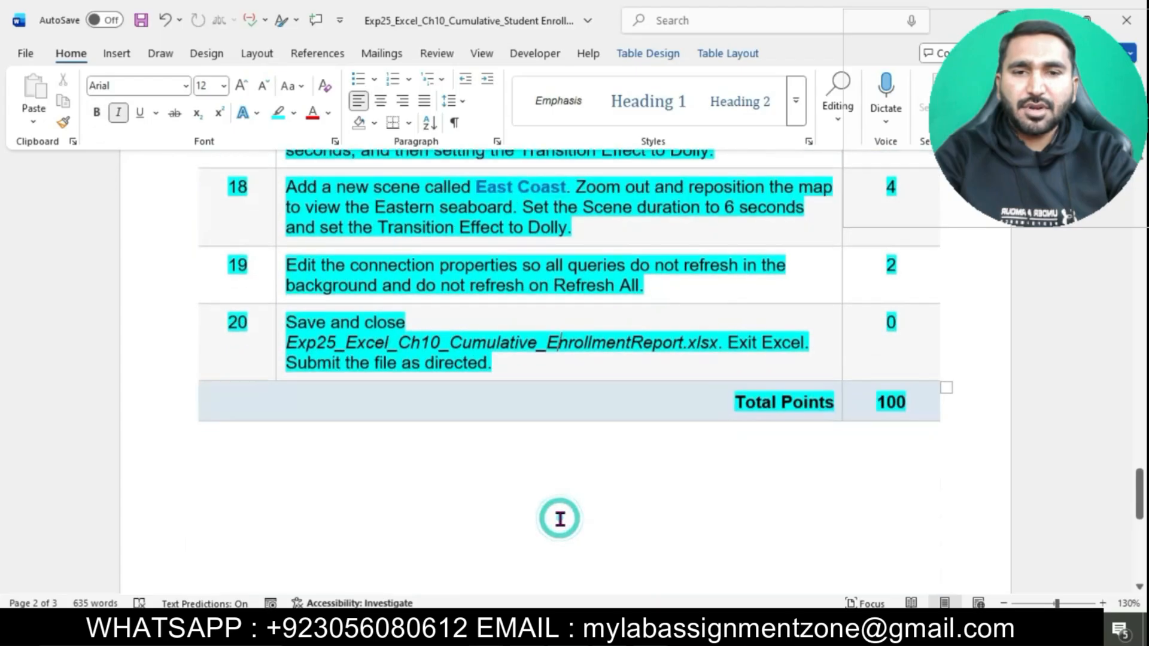
{"action": "scroll", "coordinate": [560, 518], "scroll_direction": "up", "scroll_amount": 2}
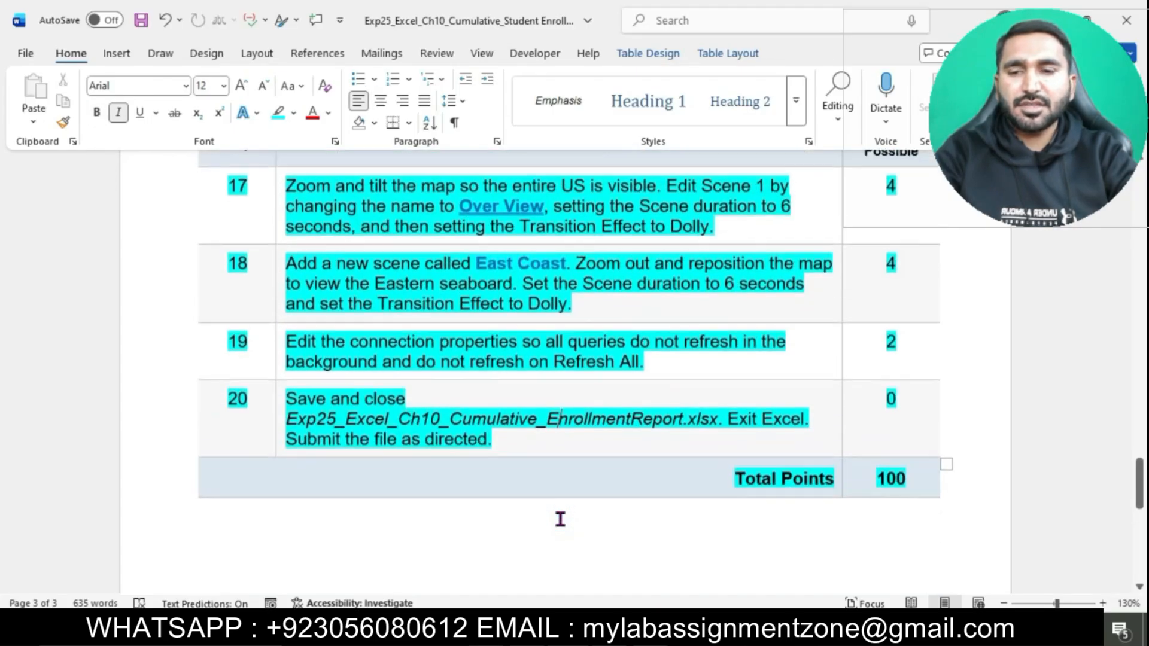
{"action": "scroll", "coordinate": [560, 519], "scroll_direction": "up", "scroll_amount": 15}
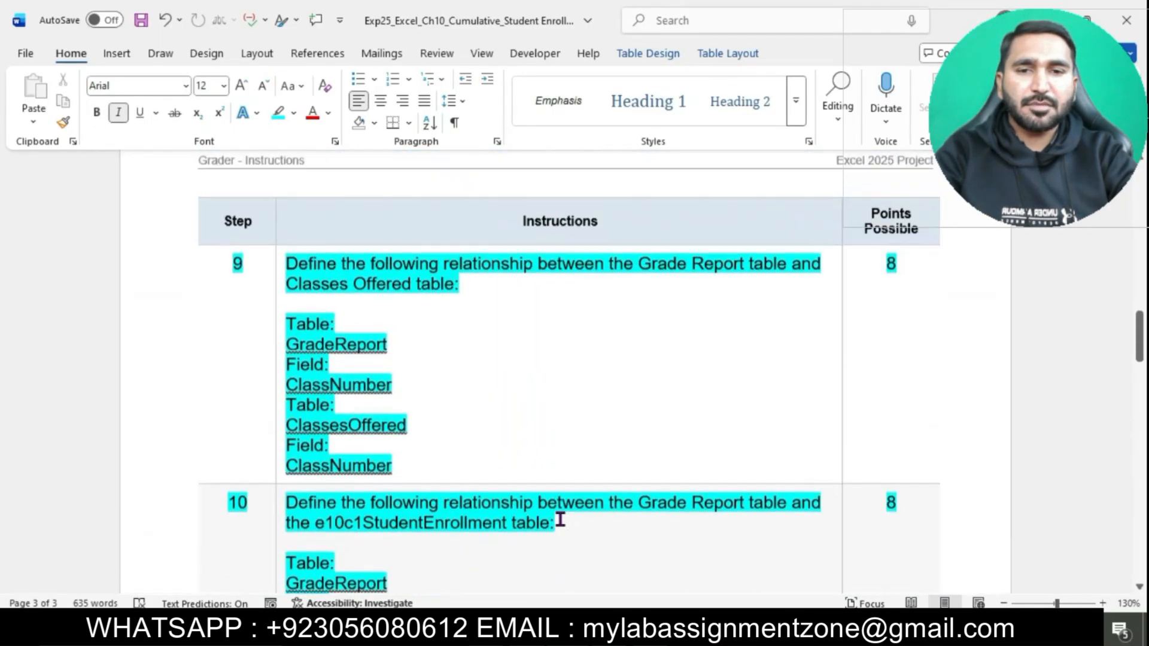
{"action": "scroll", "coordinate": [560, 519], "scroll_direction": "up", "scroll_amount": 12}
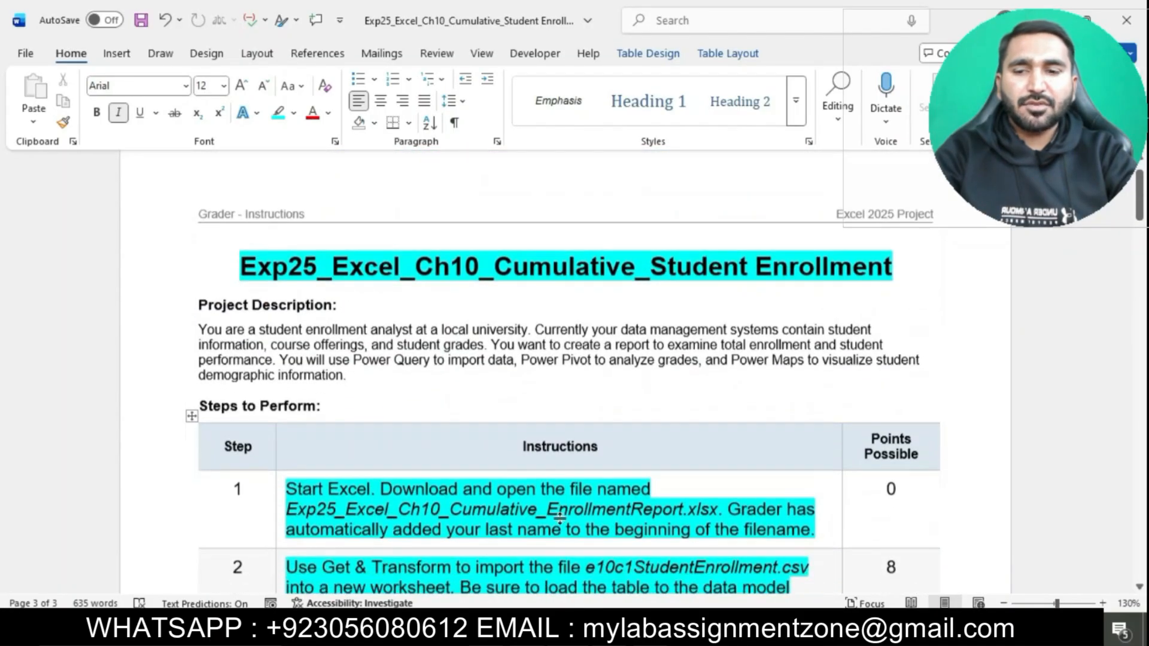